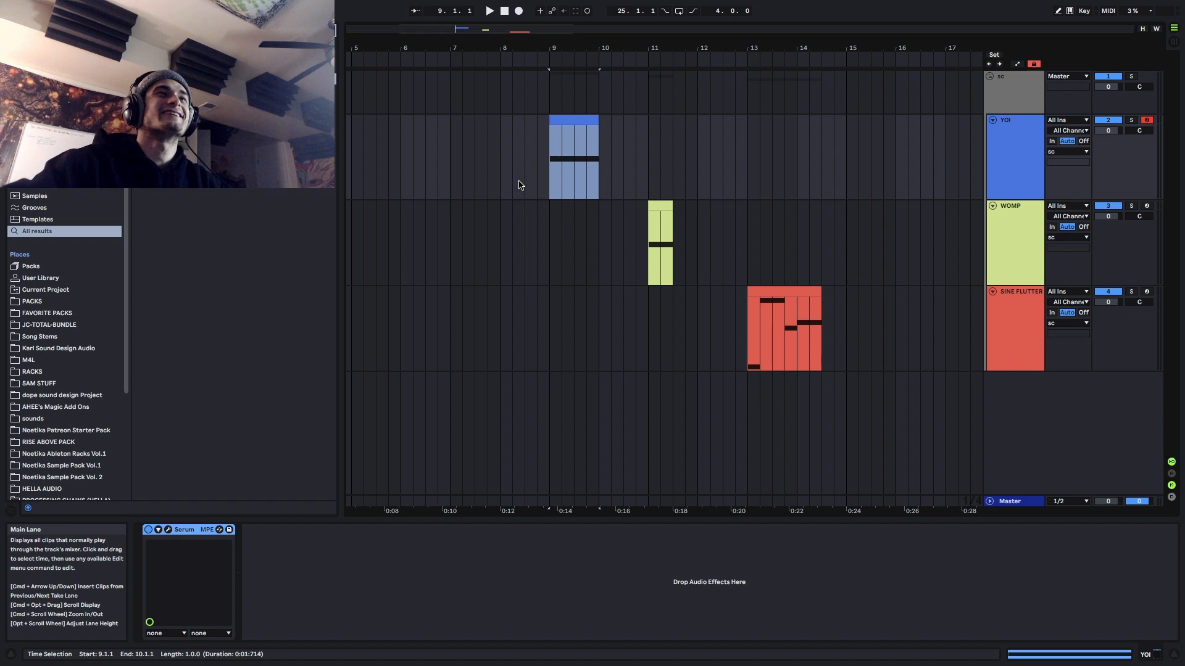
# Play back the YOI, WOMP and SINE FLUTTER clips one after another in the arrangement
pyautogui.scroll(2, 470, 161)
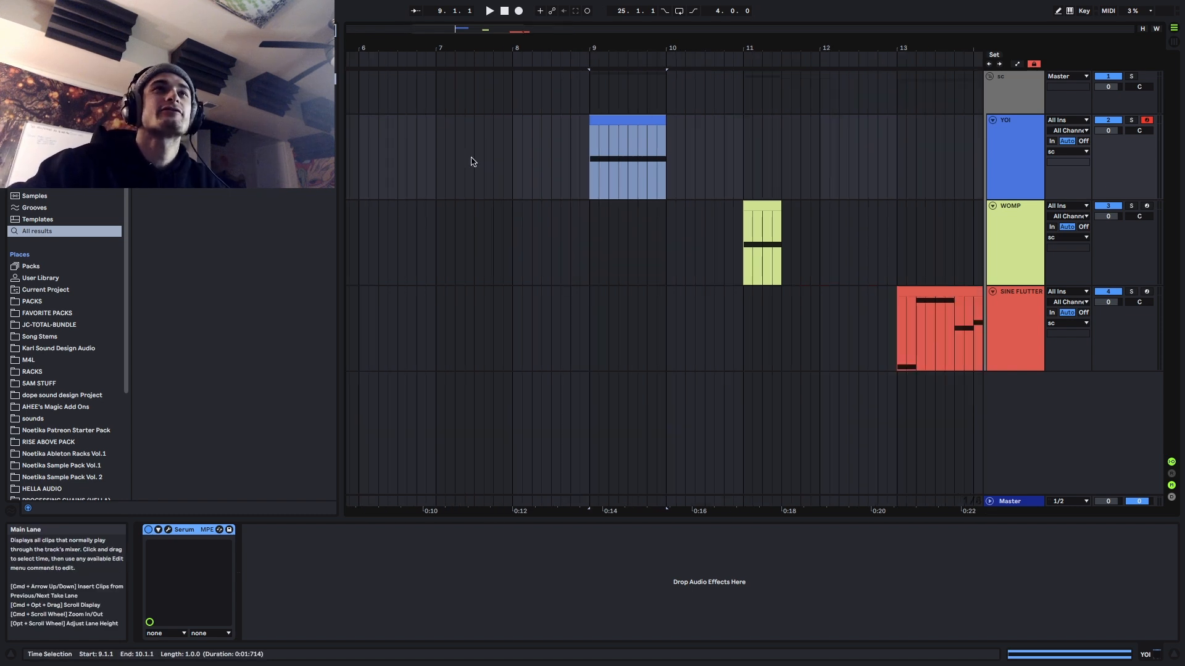
pyautogui.press('space')
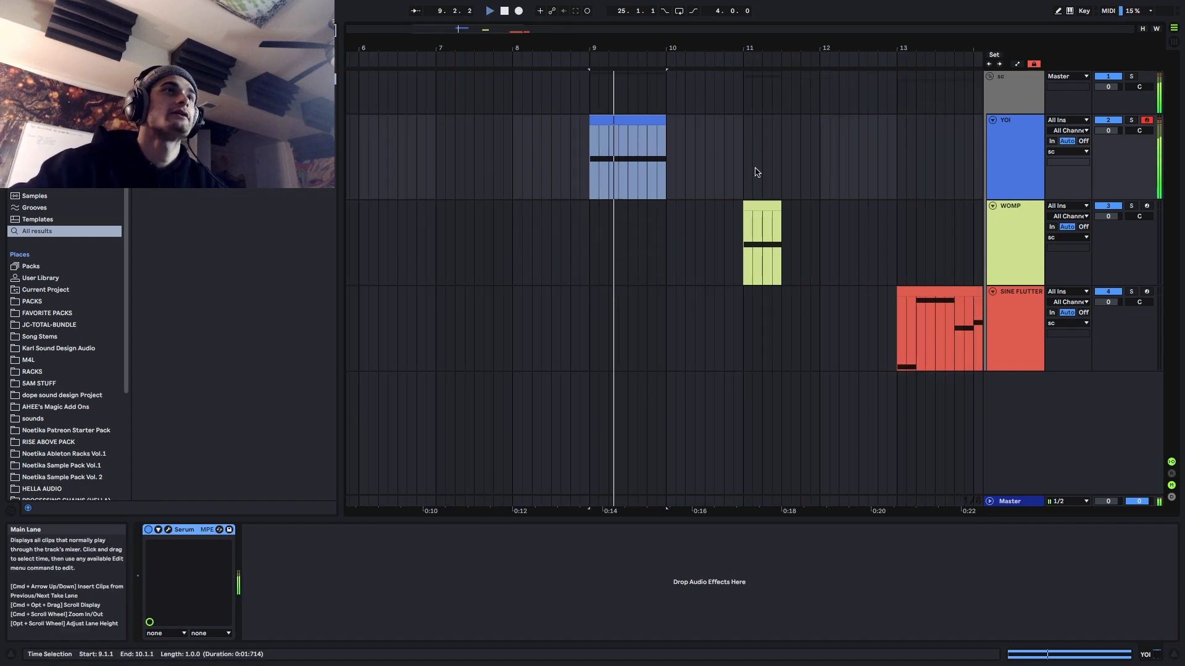
pyautogui.click(760, 204)
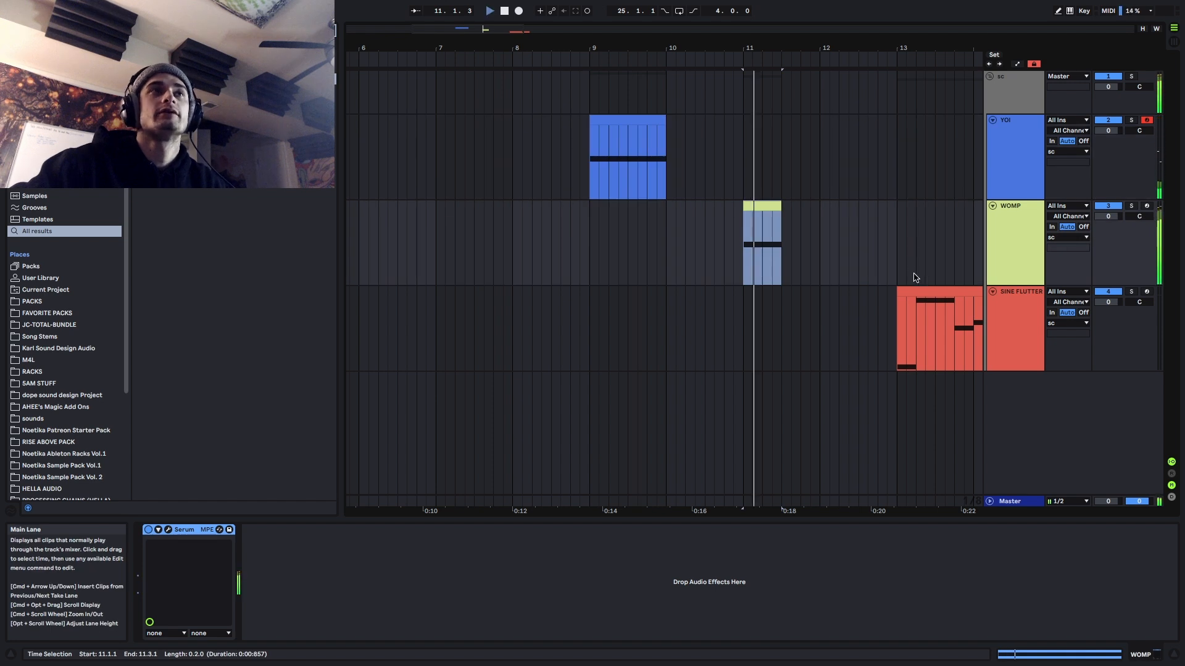
pyautogui.click(902, 291)
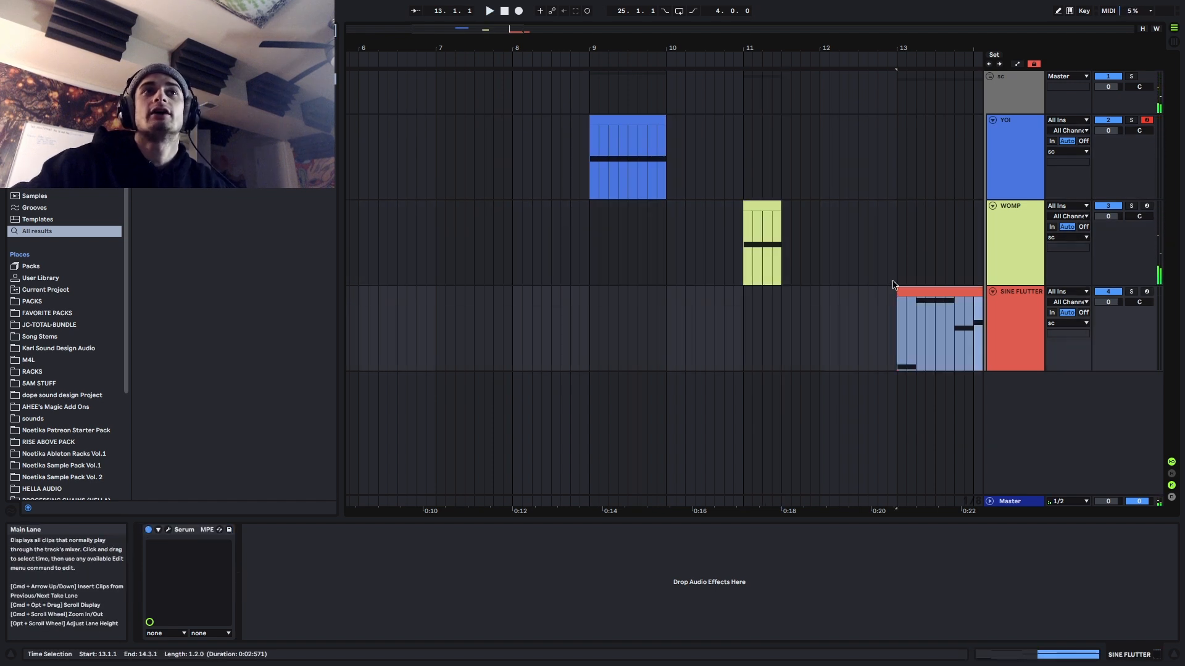
pyautogui.press('space')
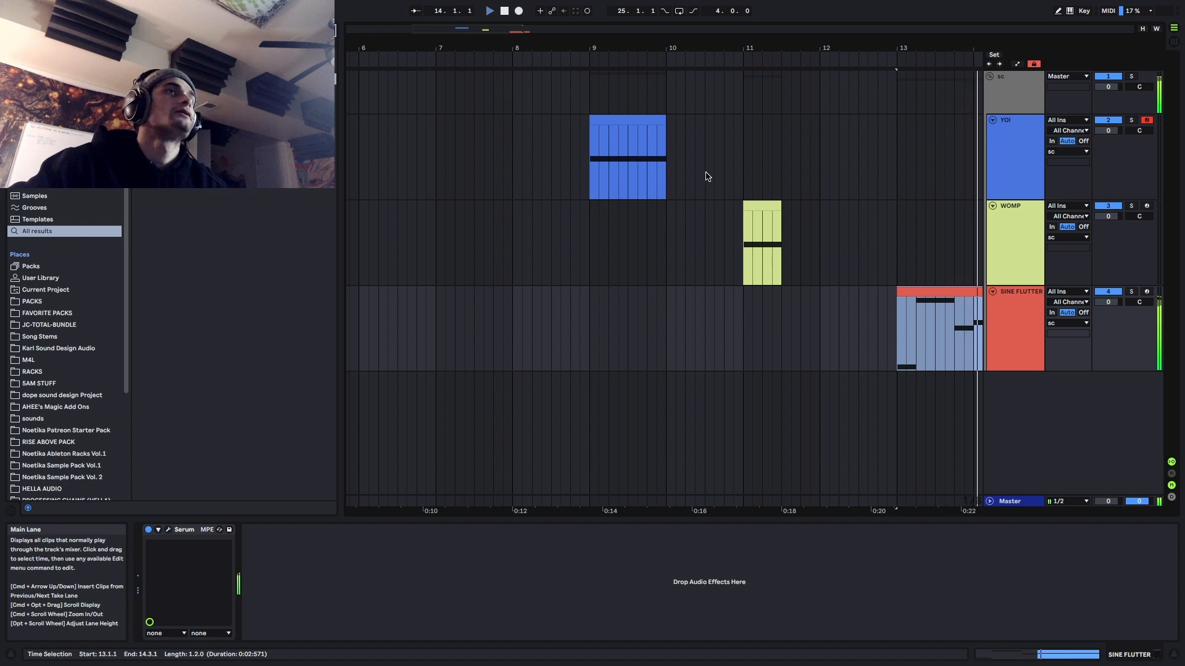
pyautogui.press('space')
# Open the Serum instrument of the YOI track and reposition its window over the arrangement
pyautogui.click(621, 118)
pyautogui.click(168, 530)
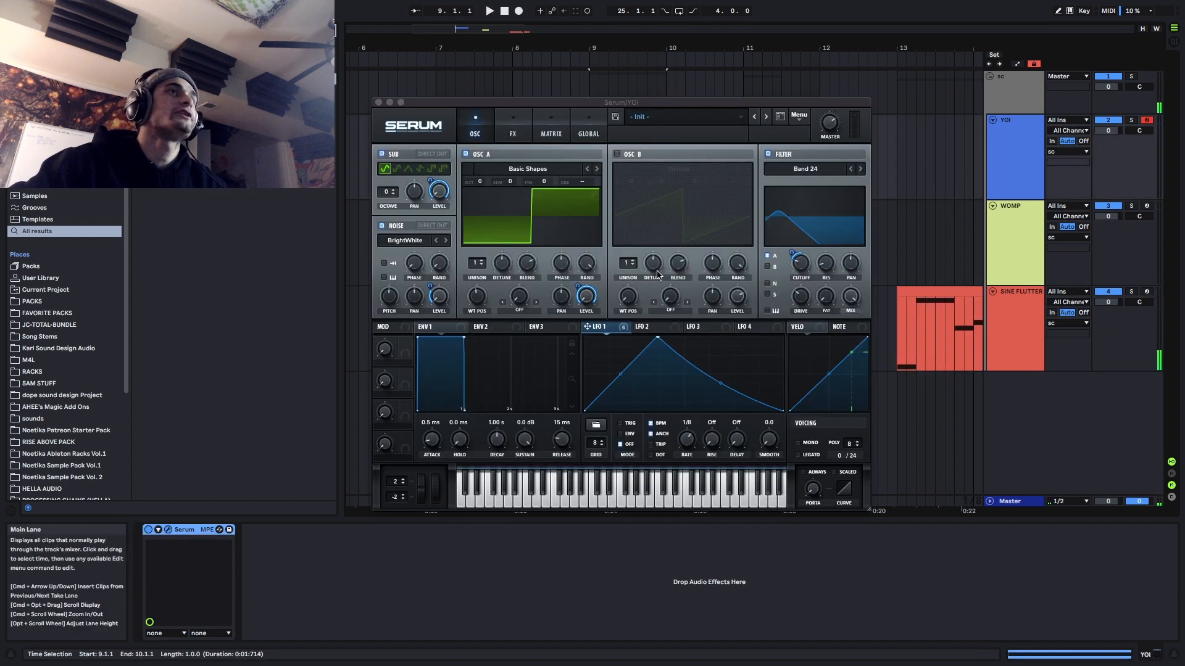
pyautogui.moveTo(668, 104); pyautogui.dragTo(746, 90)
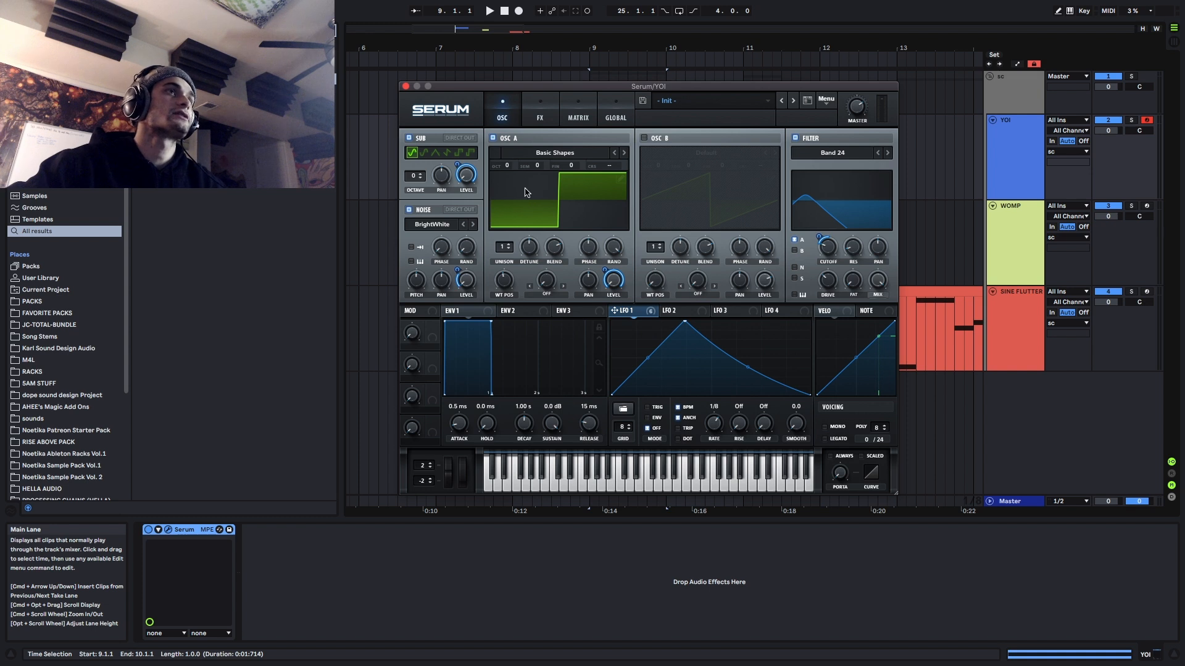
# Examine the finished YOI patch's effects chain while the clip plays, and return to its oscillator settings
pyautogui.click(537, 116)
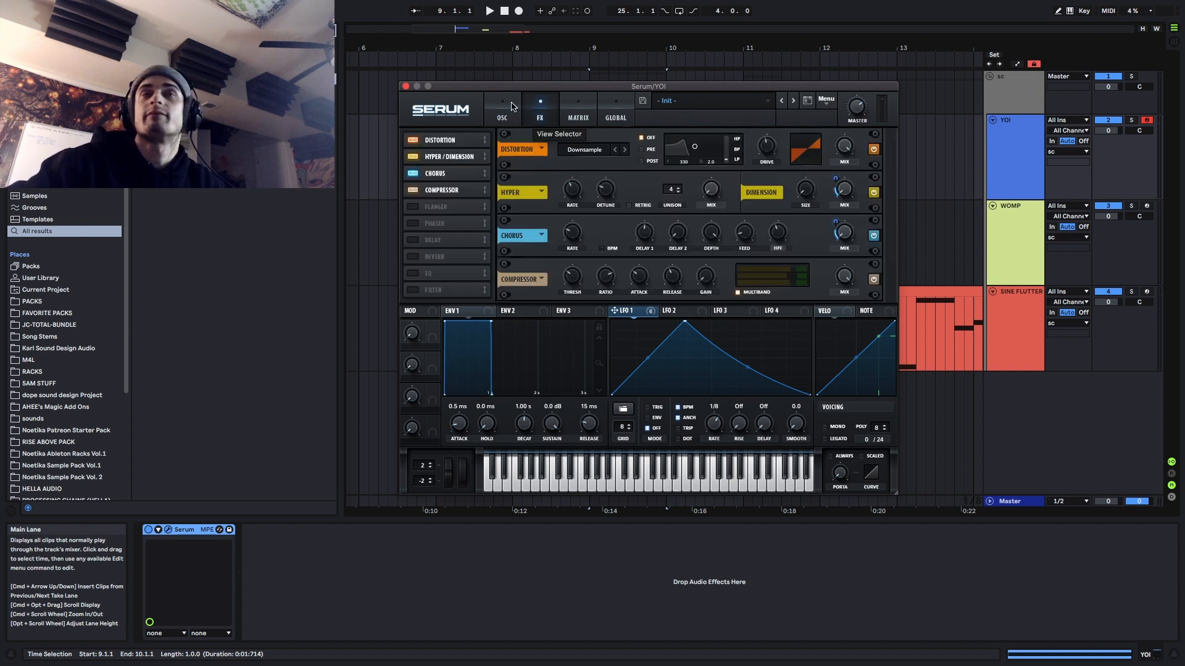
pyautogui.press('space')
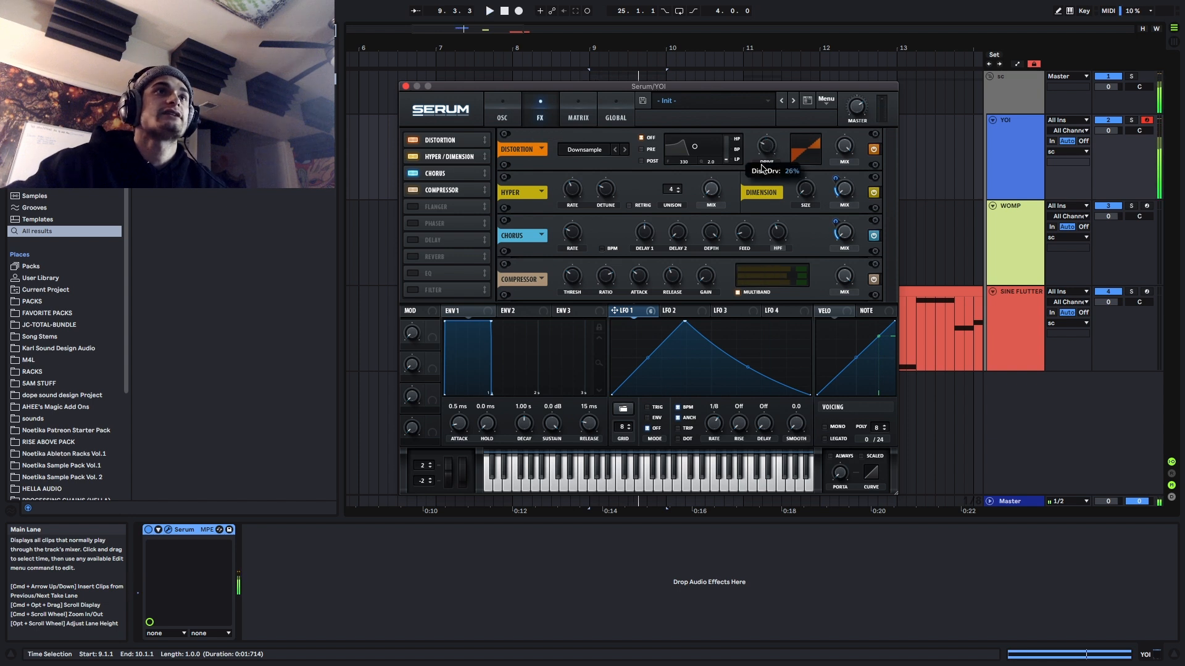
pyautogui.click(500, 114)
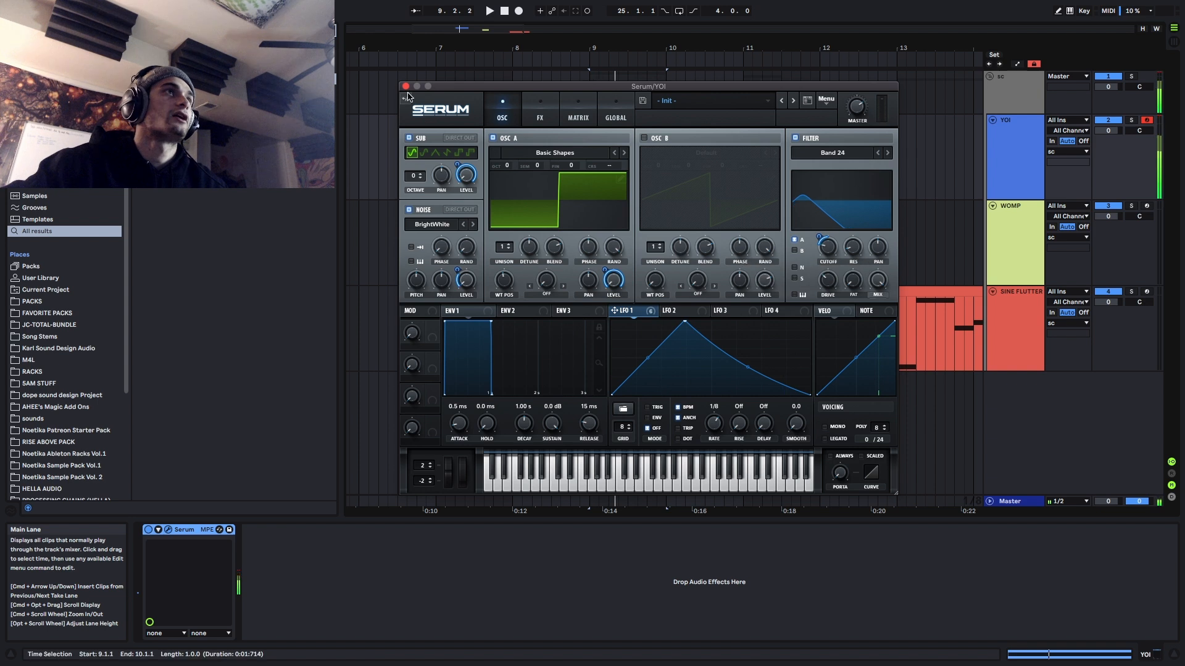
# Reset Serum to the Init preset and set oscillator A to the square wave of the Analog wavetable Basic Shapes
pyautogui.click(825, 102)
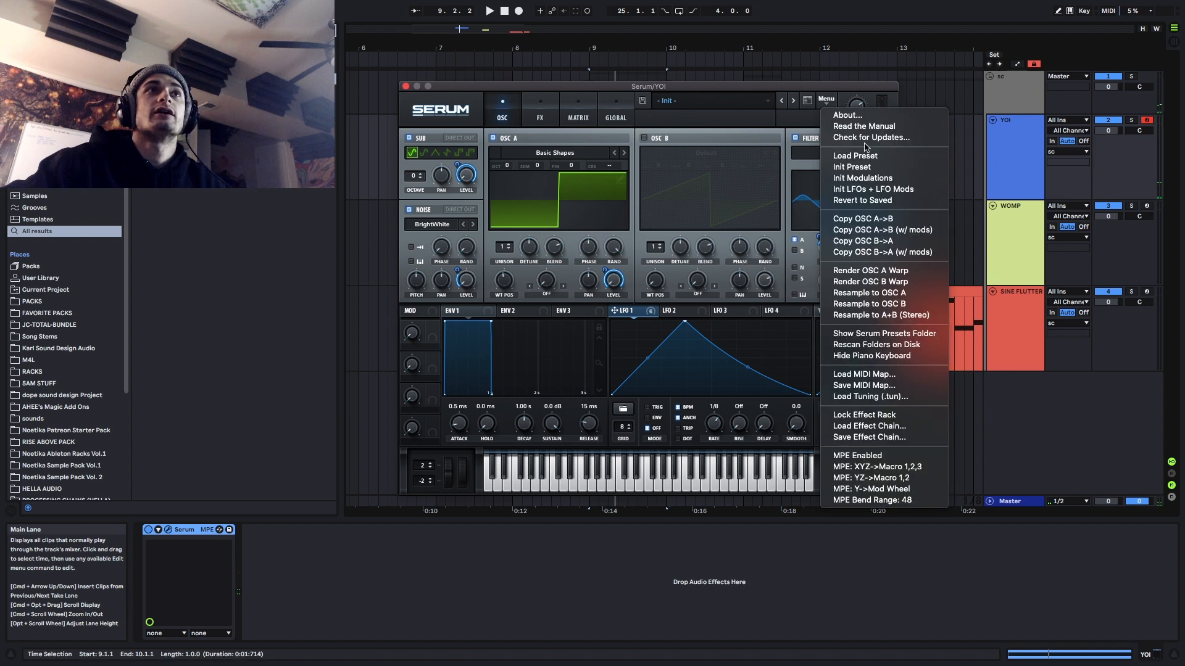
pyautogui.click(868, 168)
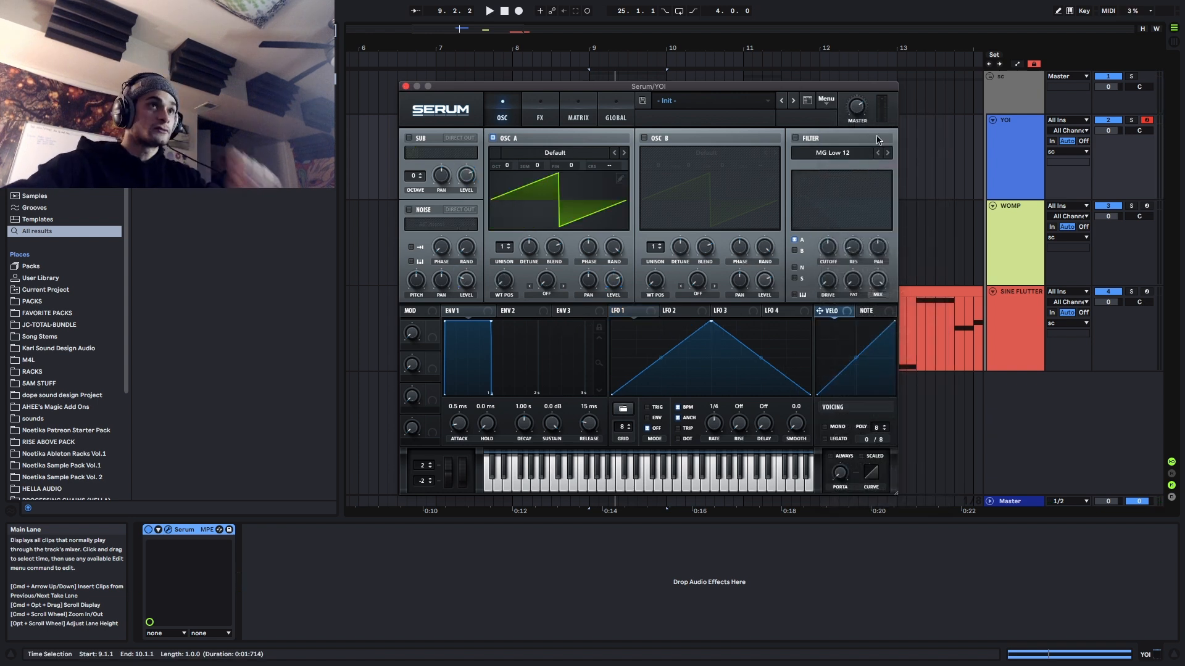
pyautogui.click(595, 152)
pyautogui.moveTo(591, 169)
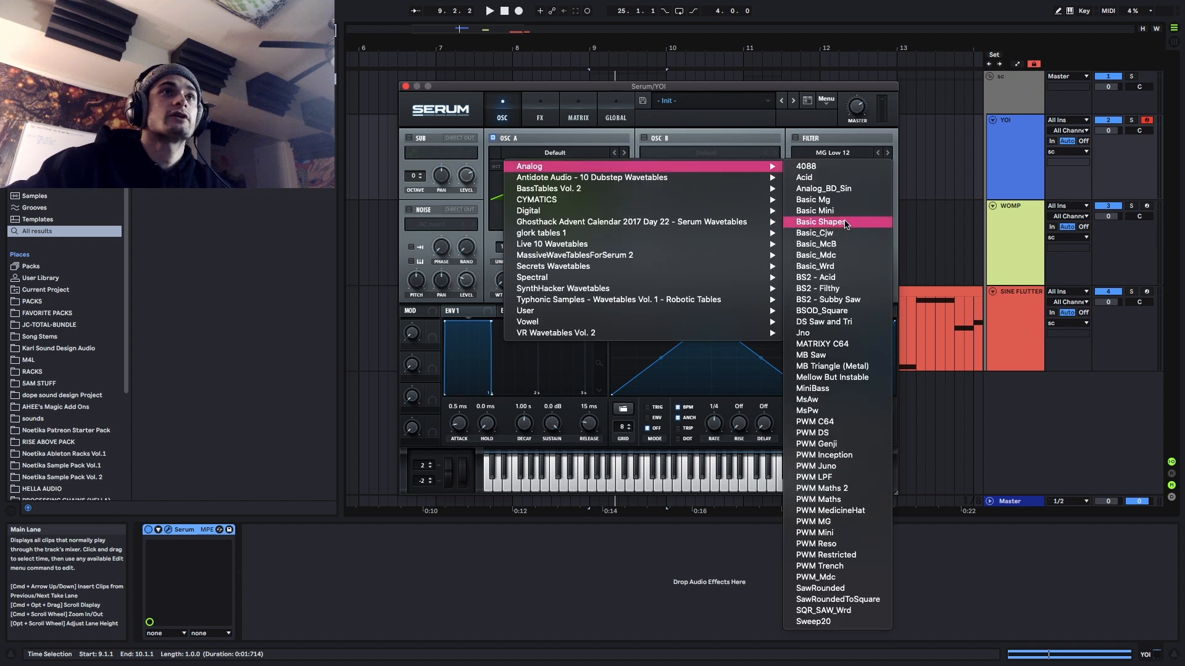
pyautogui.click(821, 222)
pyautogui.moveTo(512, 285); pyautogui.dragTo(524, 228)
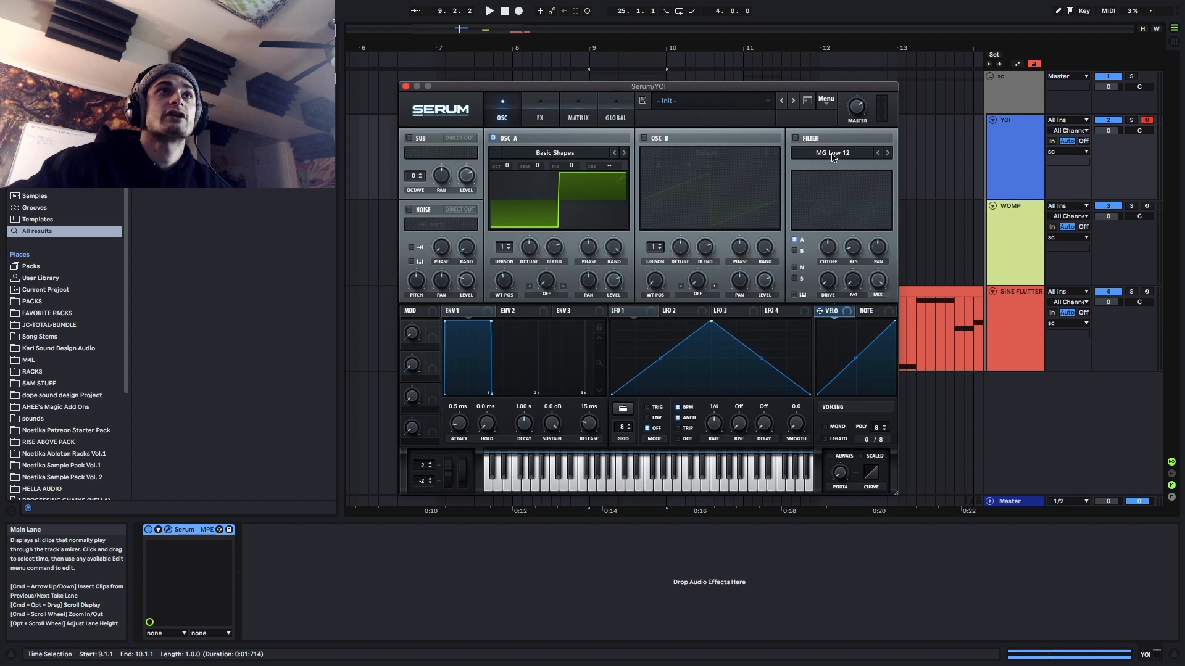
# Enable Serum's filter and set its type to Band 24
pyautogui.click(796, 137)
pyautogui.click(830, 152)
pyautogui.moveTo(849, 168)
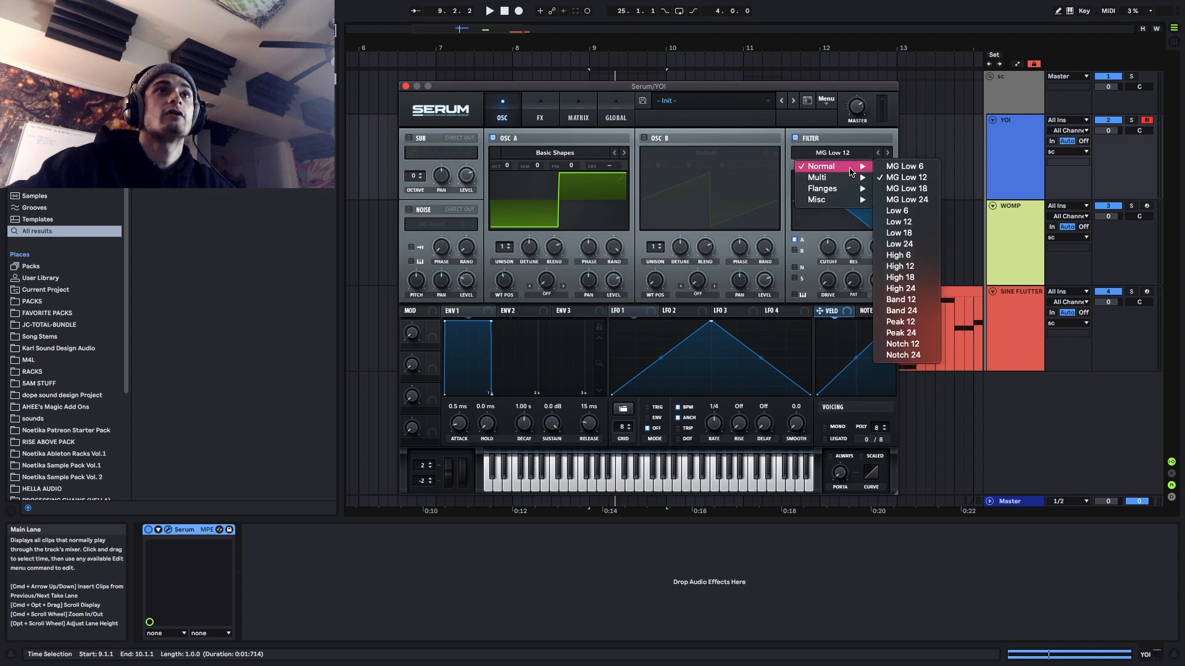
pyautogui.click(902, 310)
# Lower the filter cutoff and assign LFO 1 to both the cutoff and oscillator A's level
pyautogui.moveTo(830, 247); pyautogui.dragTo(827, 262)
pyautogui.moveTo(626, 316); pyautogui.dragTo(828, 248)
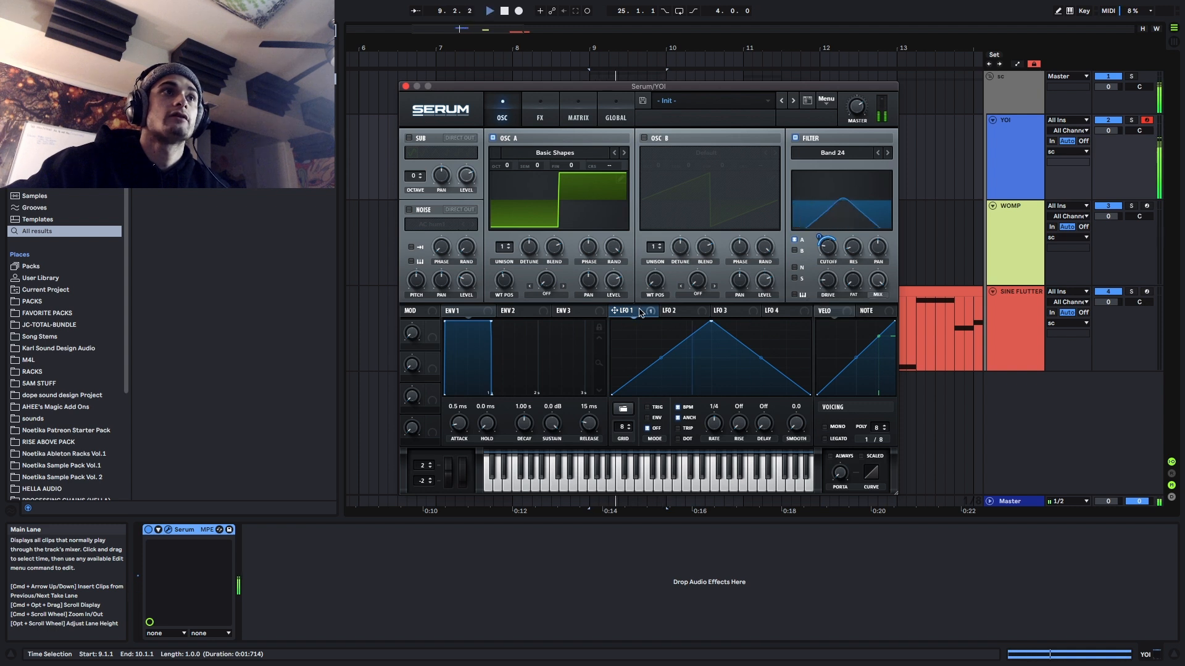
pyautogui.moveTo(626, 311); pyautogui.dragTo(613, 280)
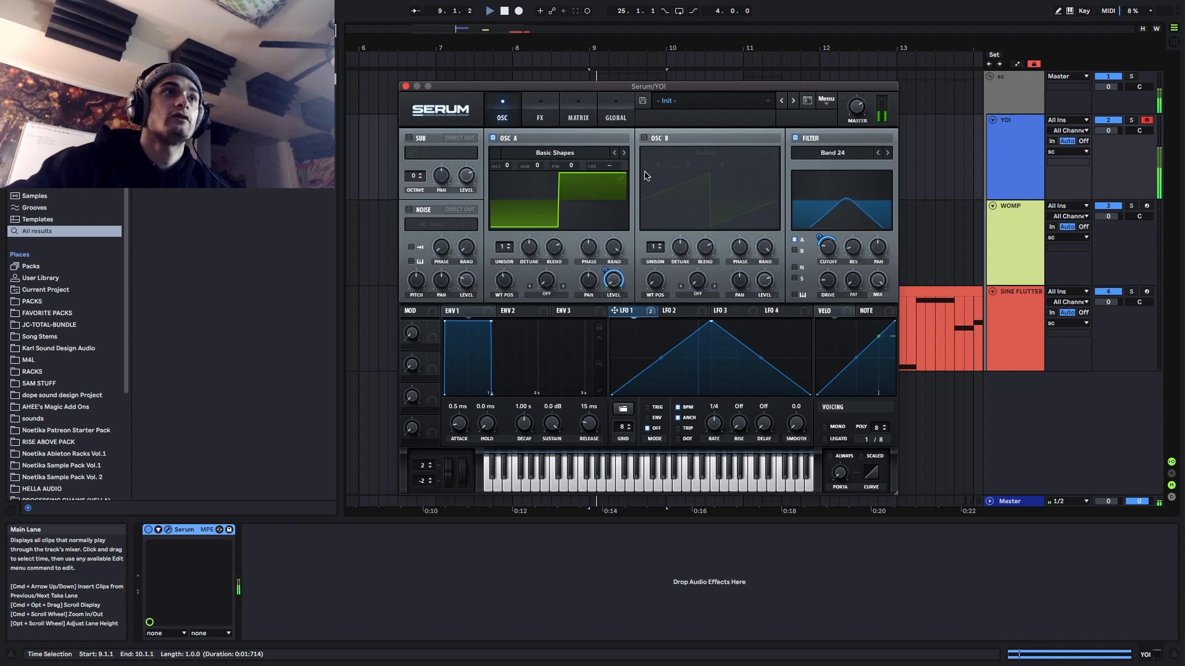
# Enable the Distortion effect and set its type to Downsample
pyautogui.click(541, 111)
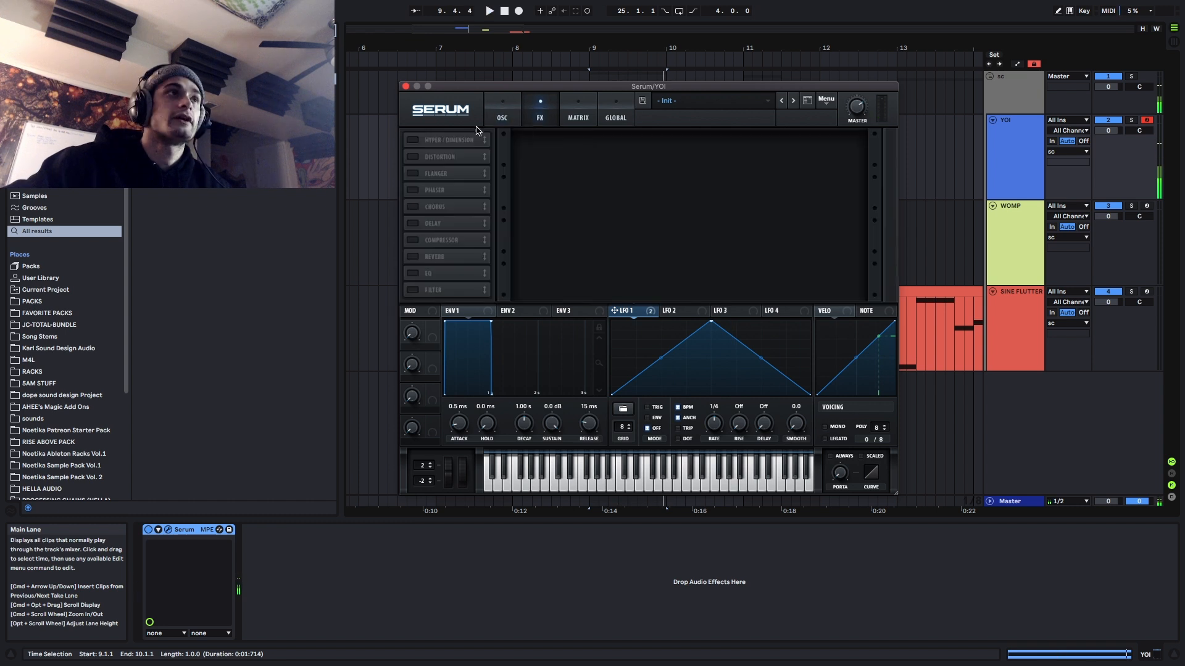
pyautogui.click(412, 158)
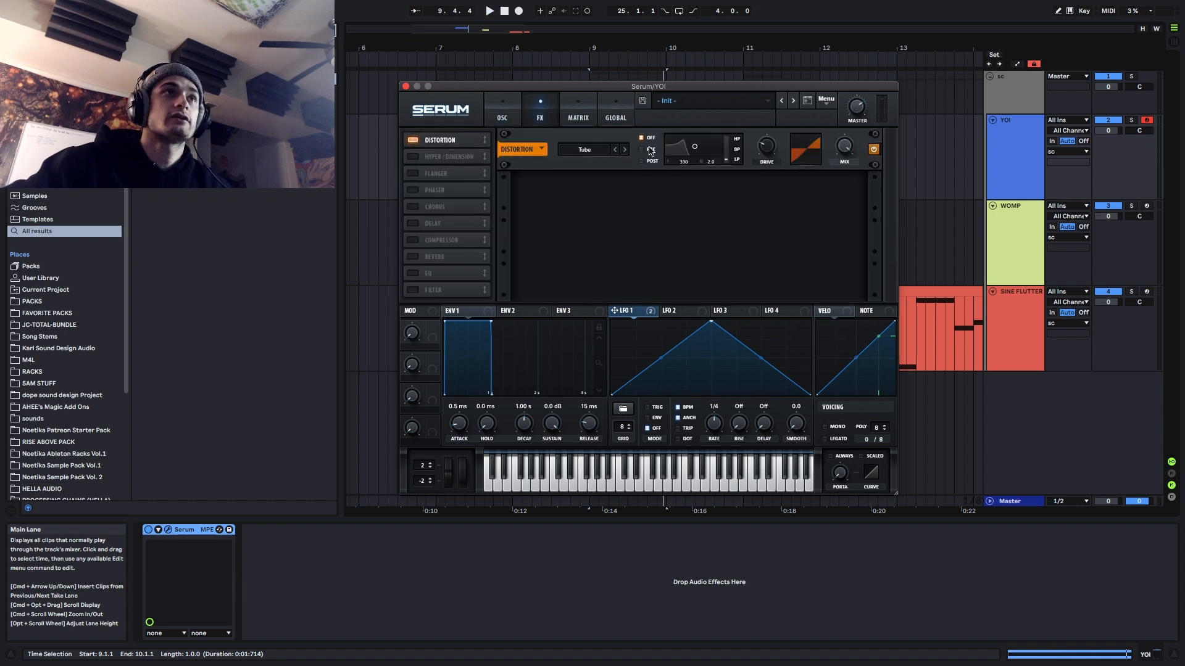
pyautogui.click(585, 150)
pyautogui.click(586, 253)
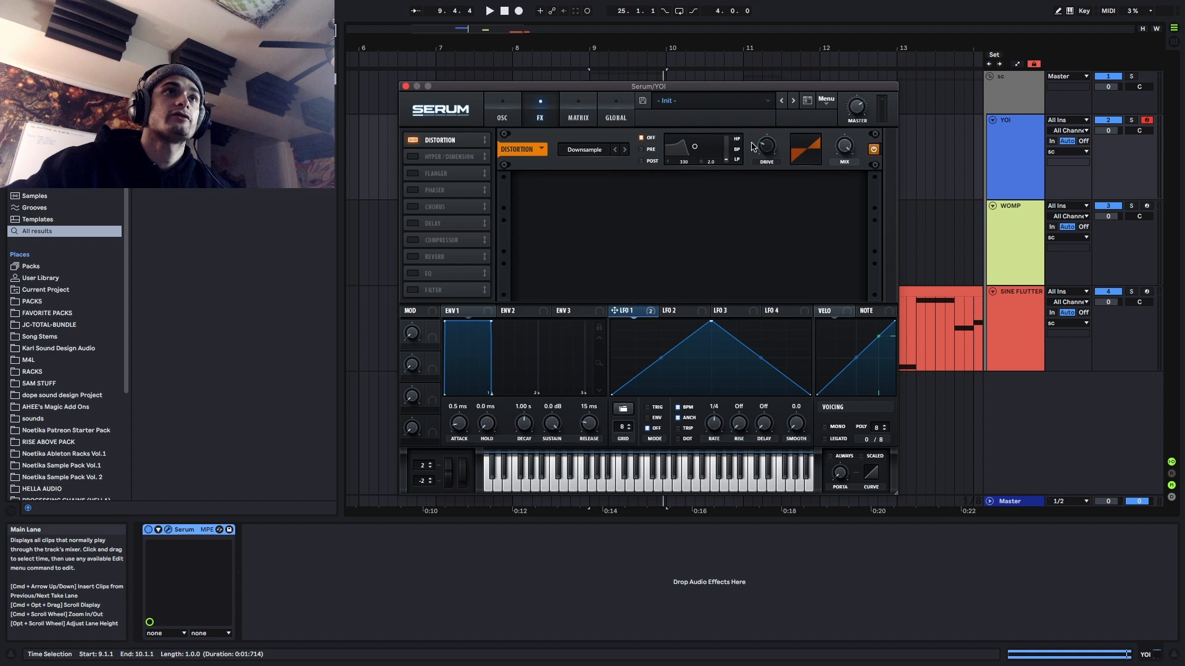
# Play the YOI clip while raising the distortion drive slightly
pyautogui.press('space')
pyautogui.moveTo(769, 142); pyautogui.dragTo(769, 139)
pyautogui.press('space')
pyautogui.press('space')
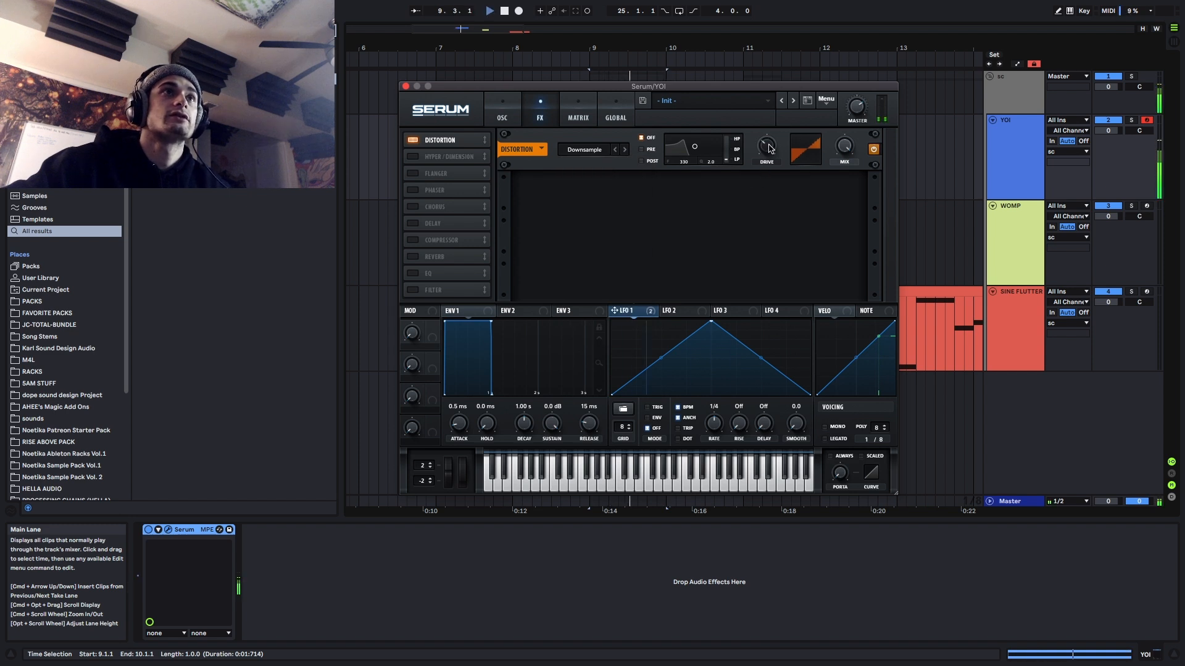
# Raise the filter resonance and check the sound against the filter cutoff and distortion drive
pyautogui.click(500, 113)
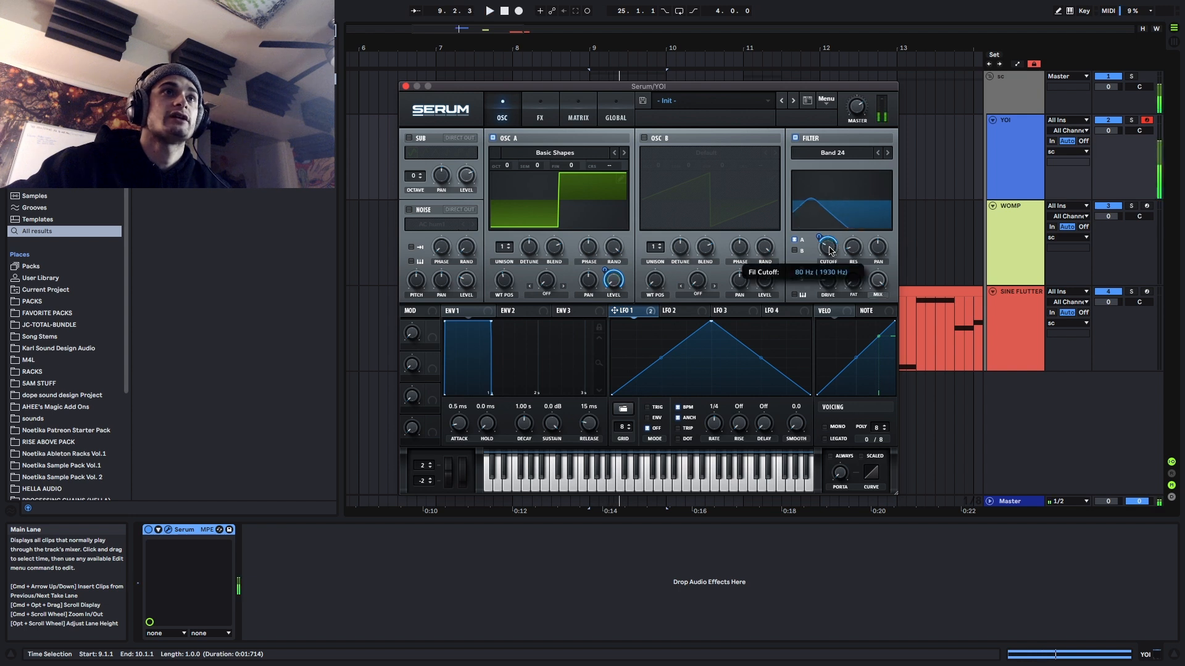
pyautogui.click(536, 114)
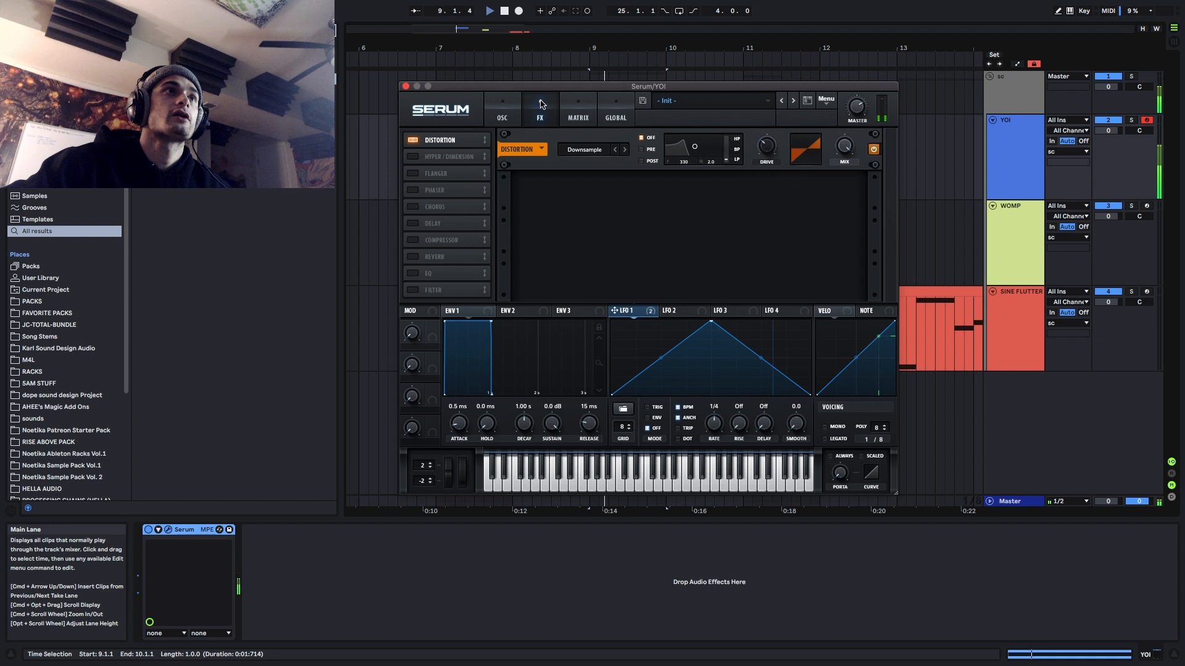
pyautogui.click(505, 118)
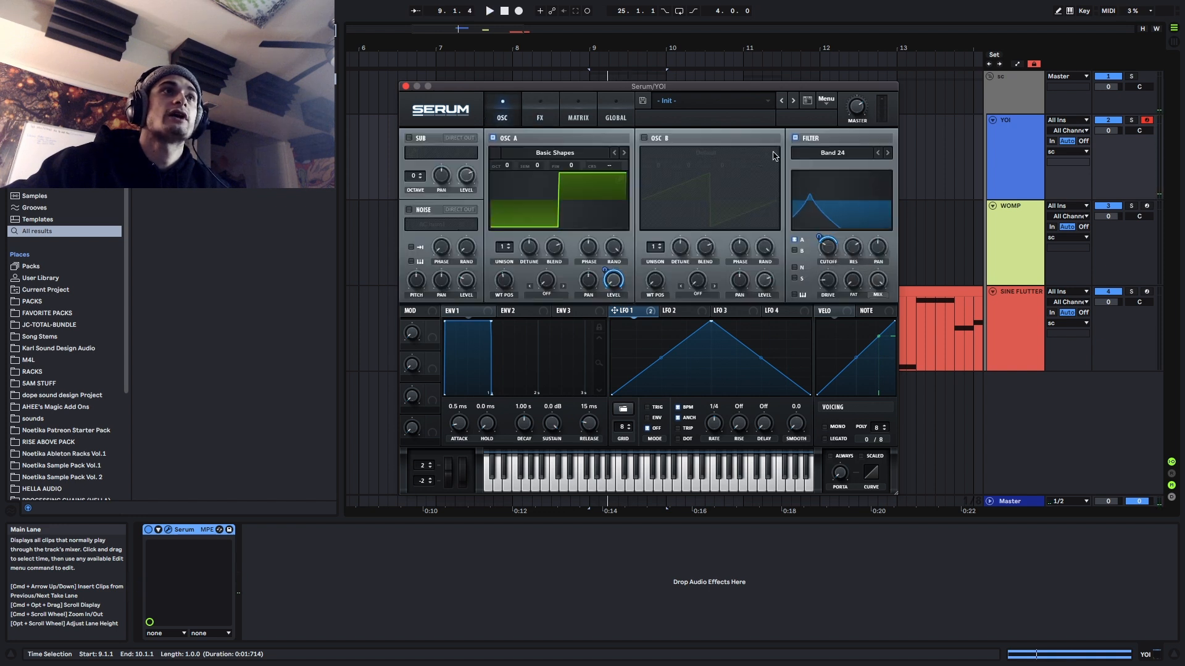
pyautogui.click(541, 116)
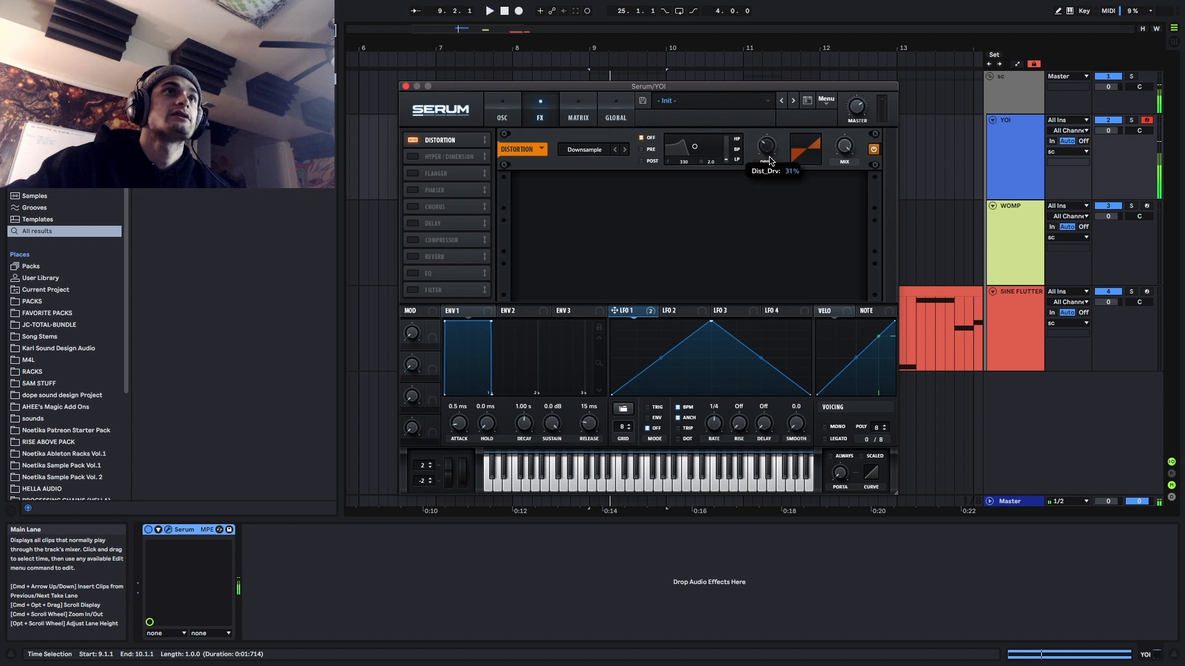
# Enable the sub oscillator and the noise source, and assign LFO 1 to both of their levels
pyautogui.click(494, 117)
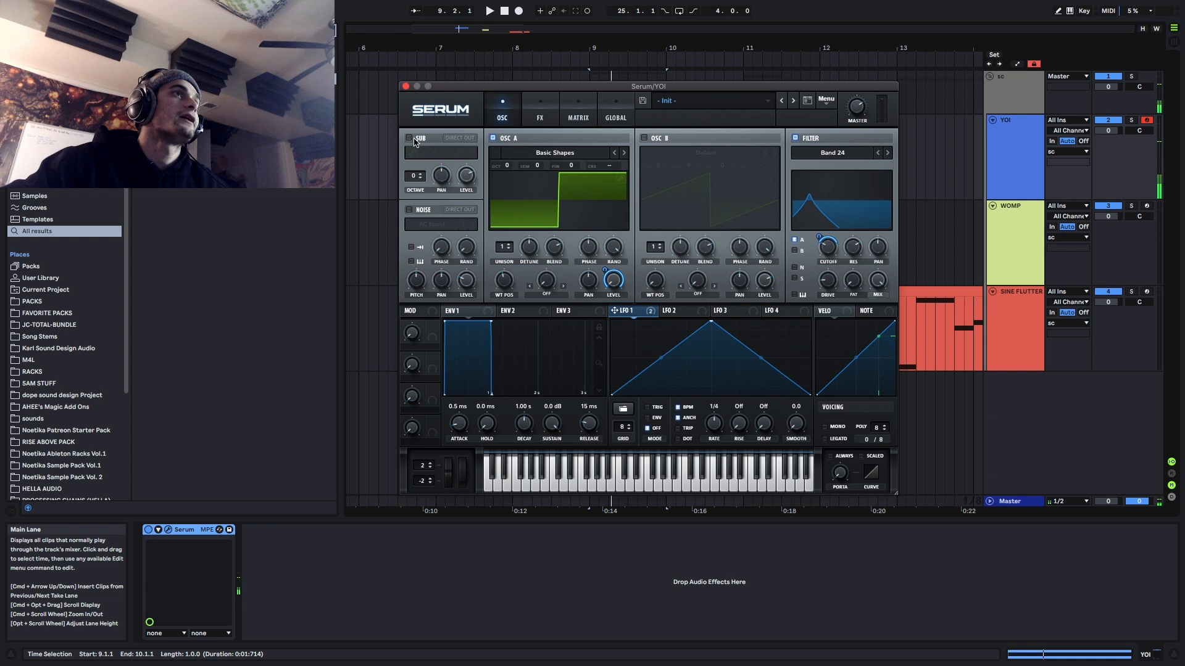
pyautogui.click(408, 138)
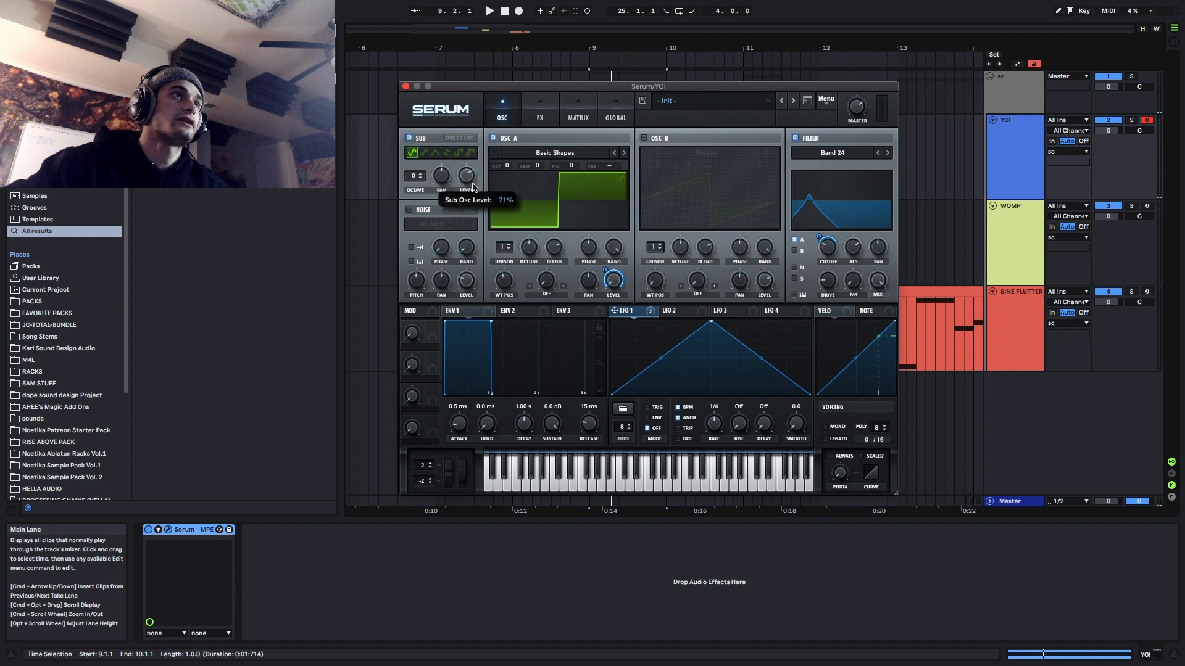
pyautogui.moveTo(639, 315); pyautogui.dragTo(463, 171)
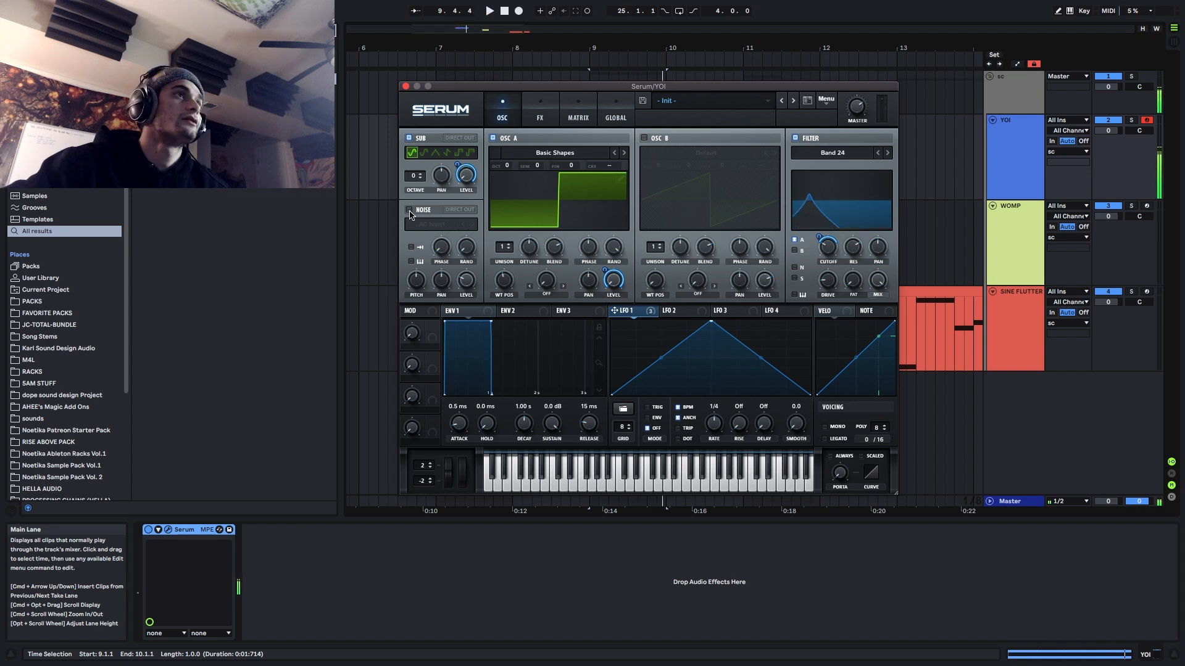
pyautogui.click(409, 210)
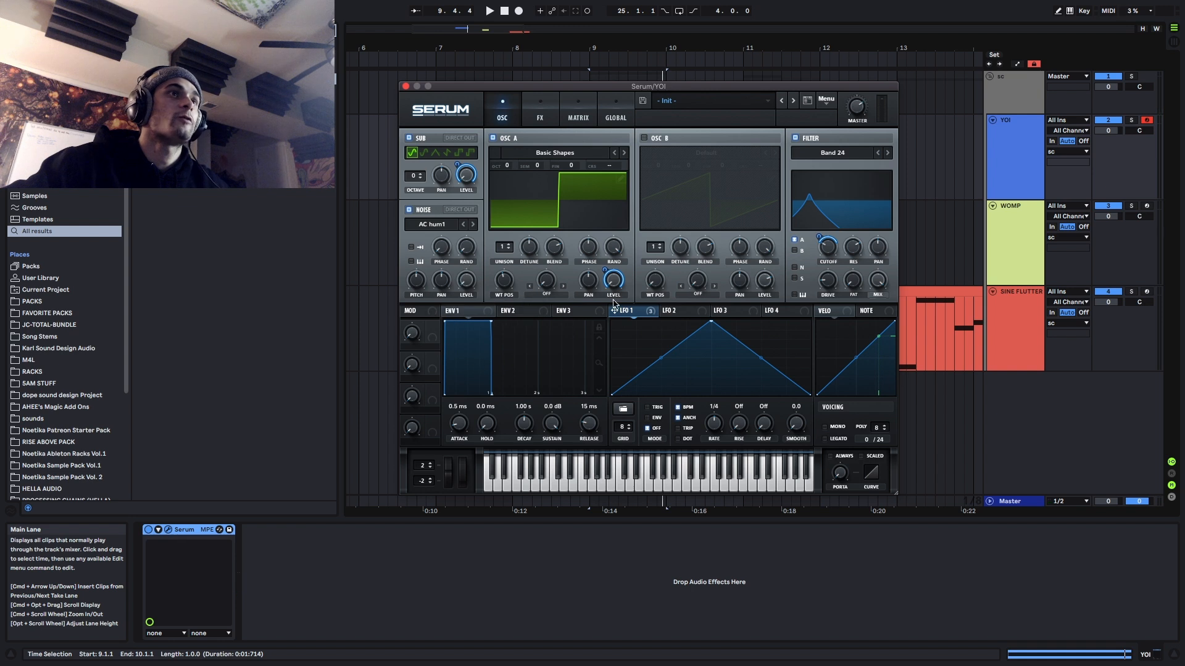
pyautogui.moveTo(615, 311); pyautogui.dragTo(466, 284)
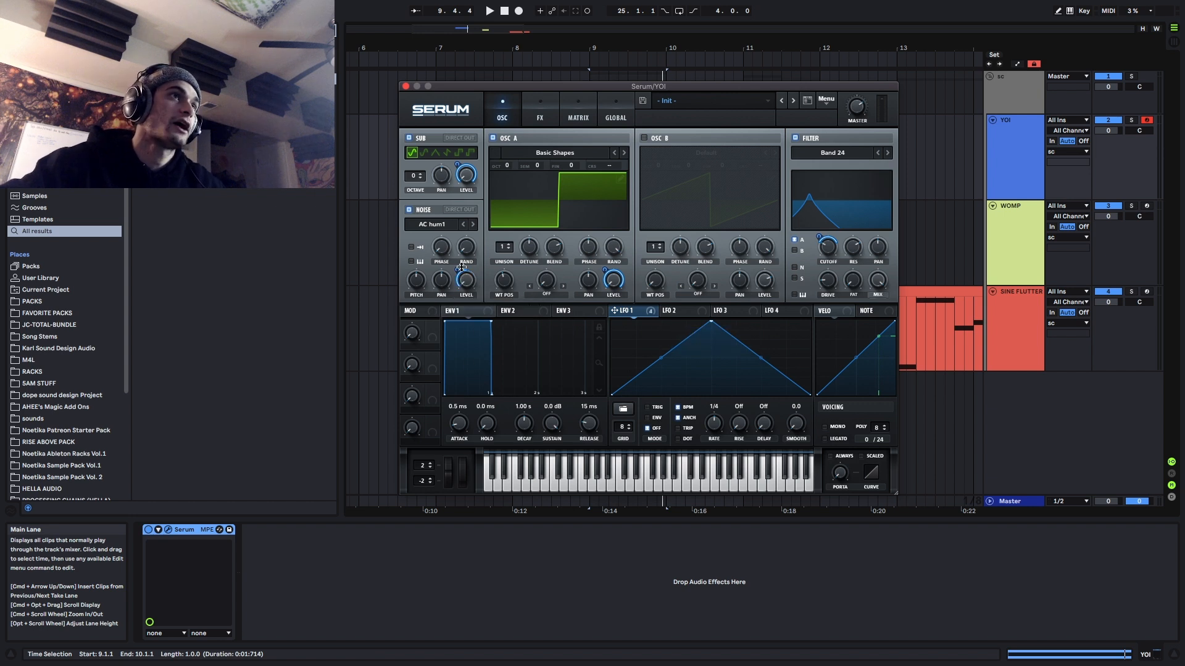
# Reshape LFO 1 by moving its peak earlier and bowing the falling slope upward while the clip plays
pyautogui.press('space')
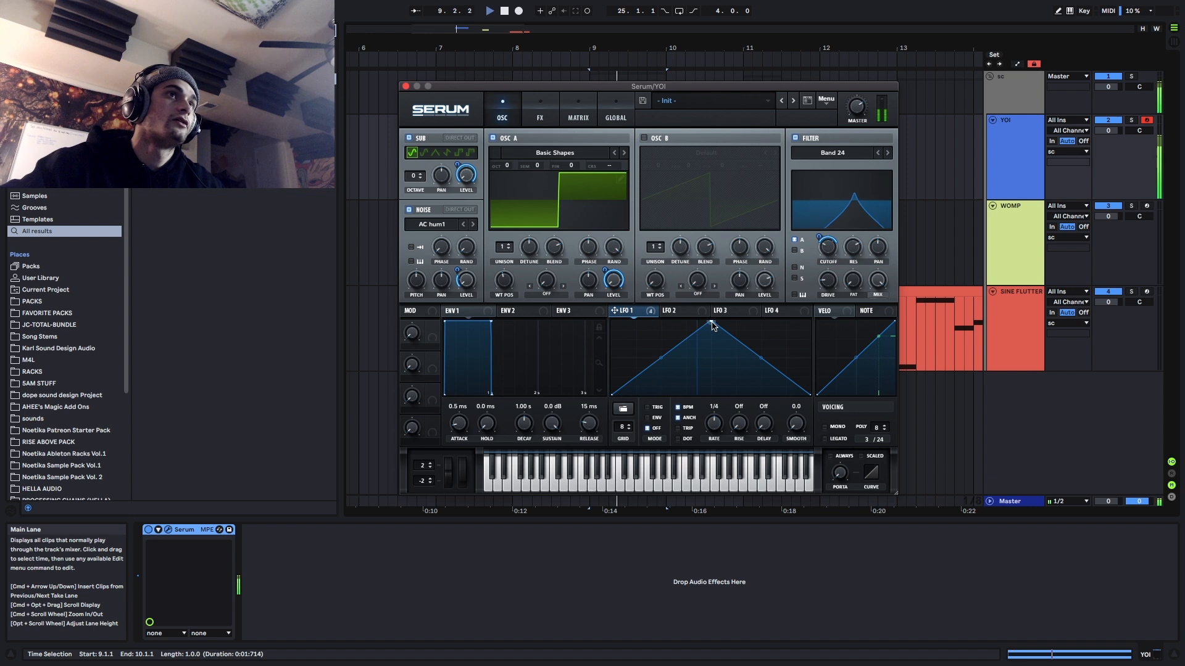
pyautogui.moveTo(711, 321); pyautogui.dragTo(674, 321)
pyautogui.press('space')
pyautogui.press('space')
pyautogui.moveTo(751, 362); pyautogui.dragTo(744, 336)
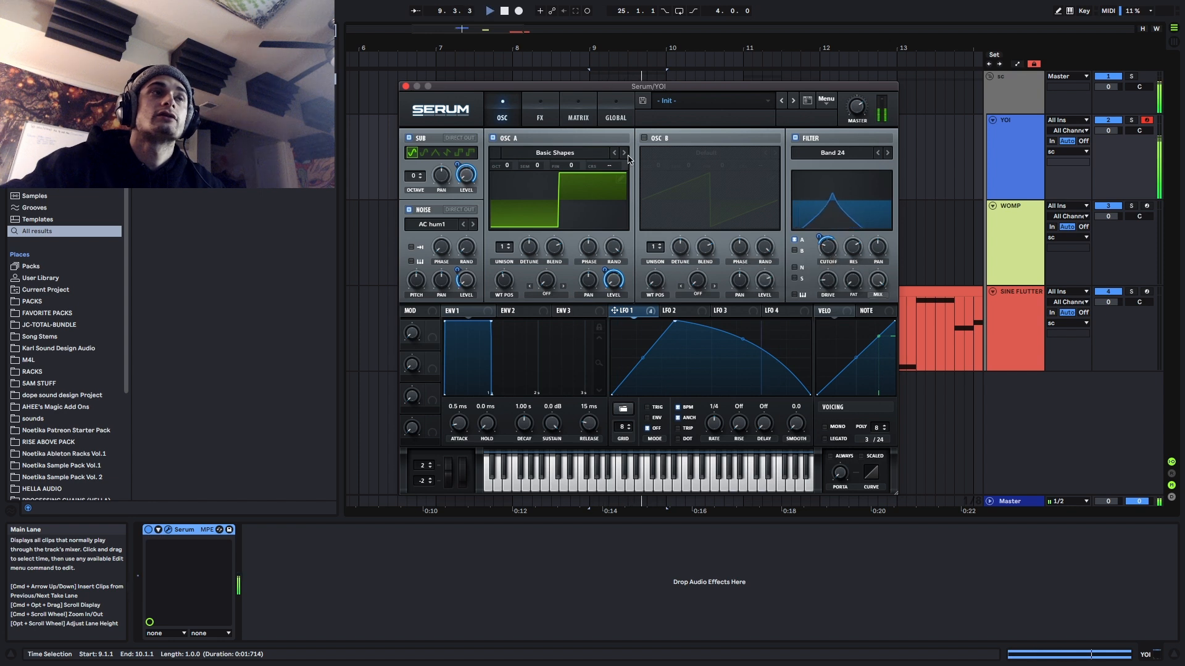
# Check the distortion drive during playback and enable the Hyper/Dimension effect
pyautogui.click(540, 113)
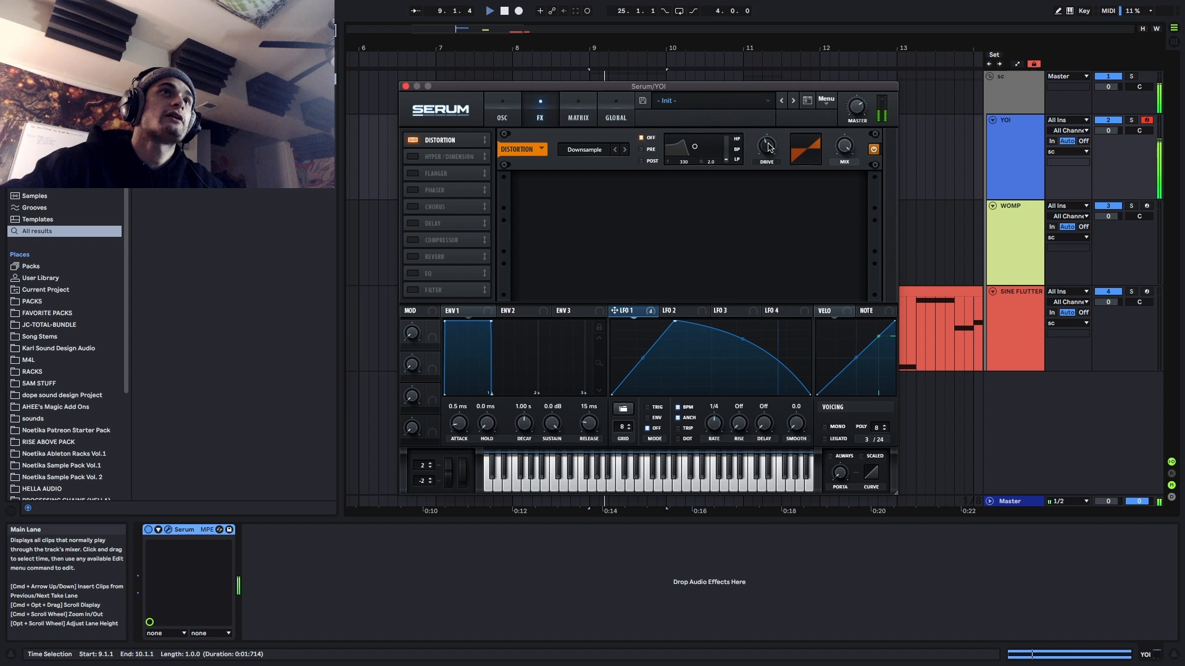
pyautogui.press('space')
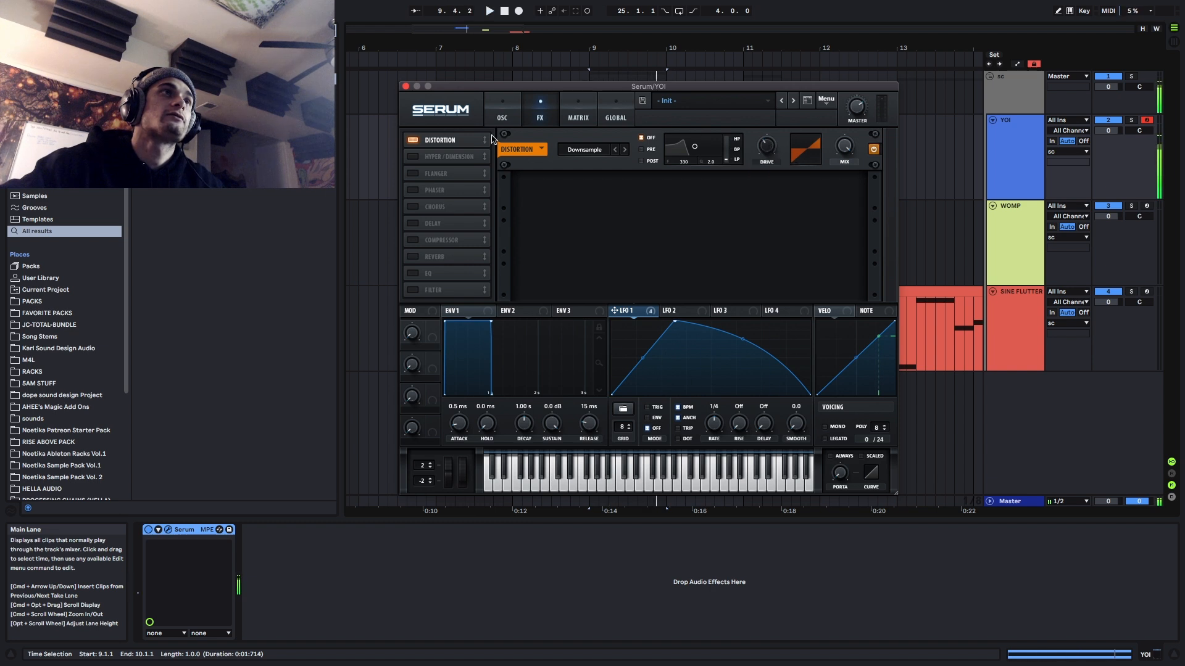
pyautogui.click(501, 113)
pyautogui.click(540, 112)
pyautogui.click(411, 156)
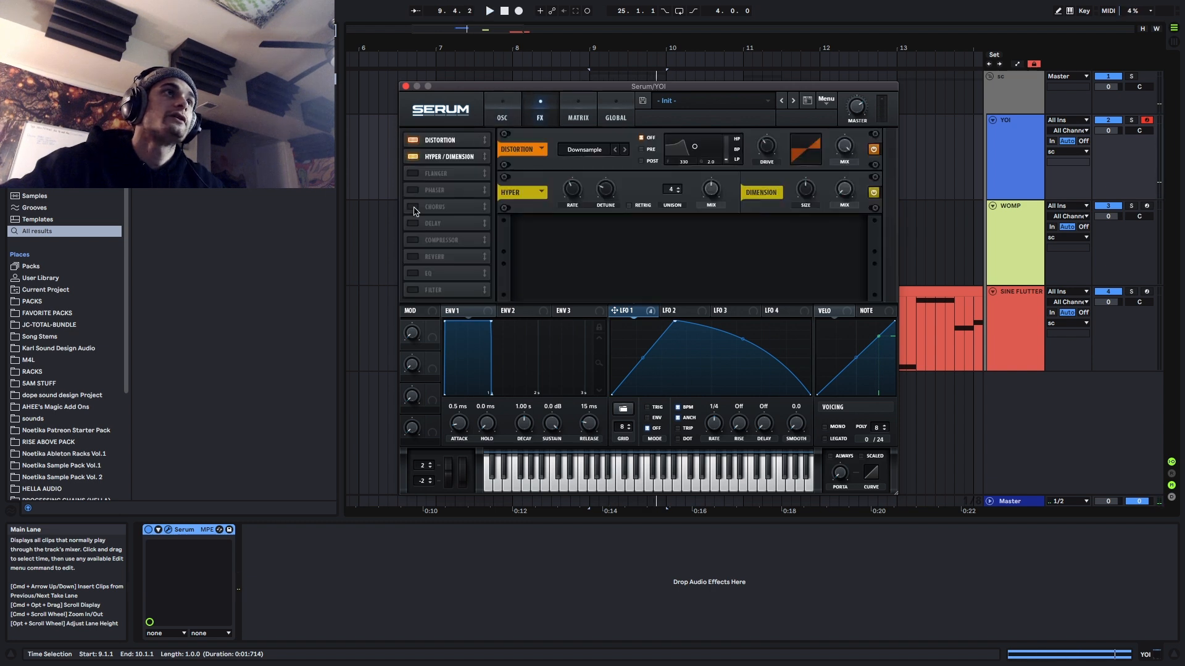
# Enable Chorus after Hyper/Dimension, switch it to high-pass, lower its mix, and assign LFO 1 to the Chorus and Dimension mixes
pyautogui.click(413, 207)
pyautogui.moveTo(458, 206); pyautogui.dragTo(466, 172)
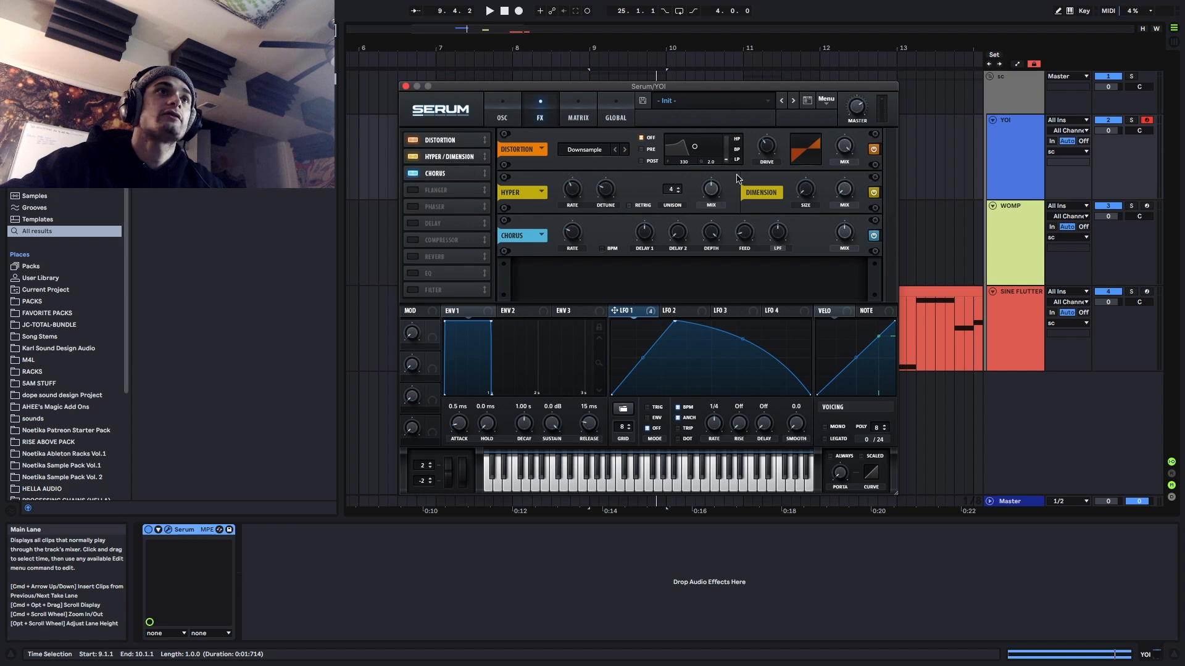
pyautogui.click(779, 249)
pyautogui.moveTo(844, 235); pyautogui.dragTo(844, 273)
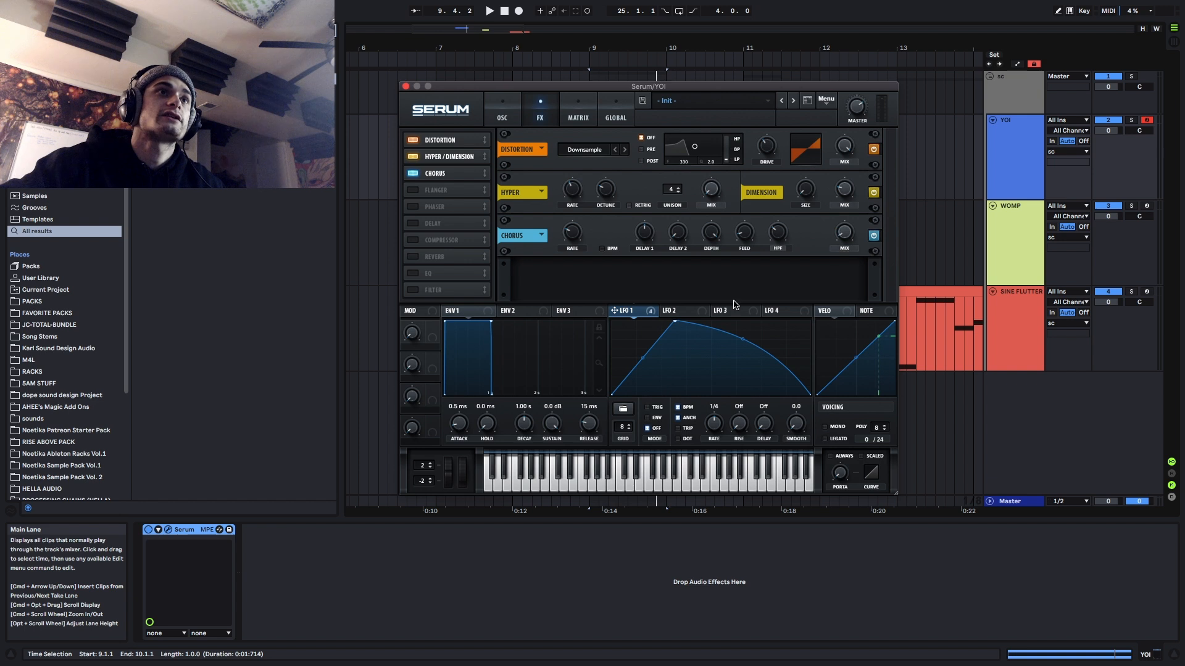
pyautogui.moveTo(641, 314); pyautogui.dragTo(833, 245)
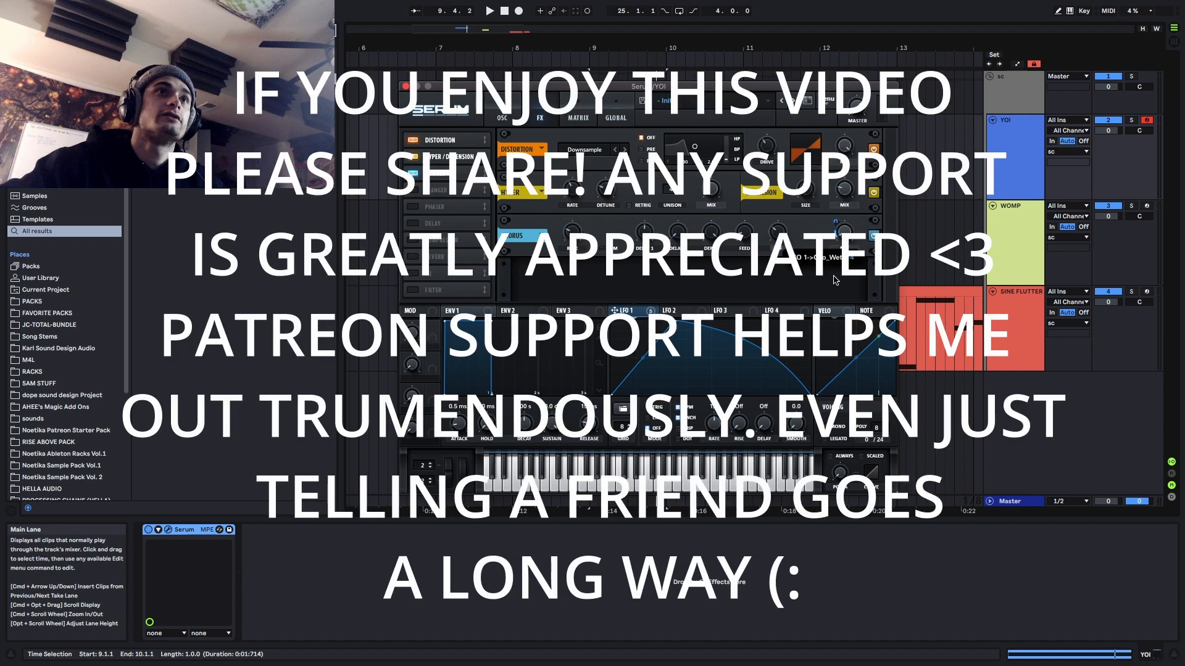
pyautogui.moveTo(641, 314); pyautogui.dragTo(837, 227)
# Enable the Compressor directly after the Chorus, turn on Multiband, and adjust its threshold during playback
pyautogui.click(413, 240)
pyautogui.moveTo(454, 240); pyautogui.dragTo(474, 190)
pyautogui.press('space')
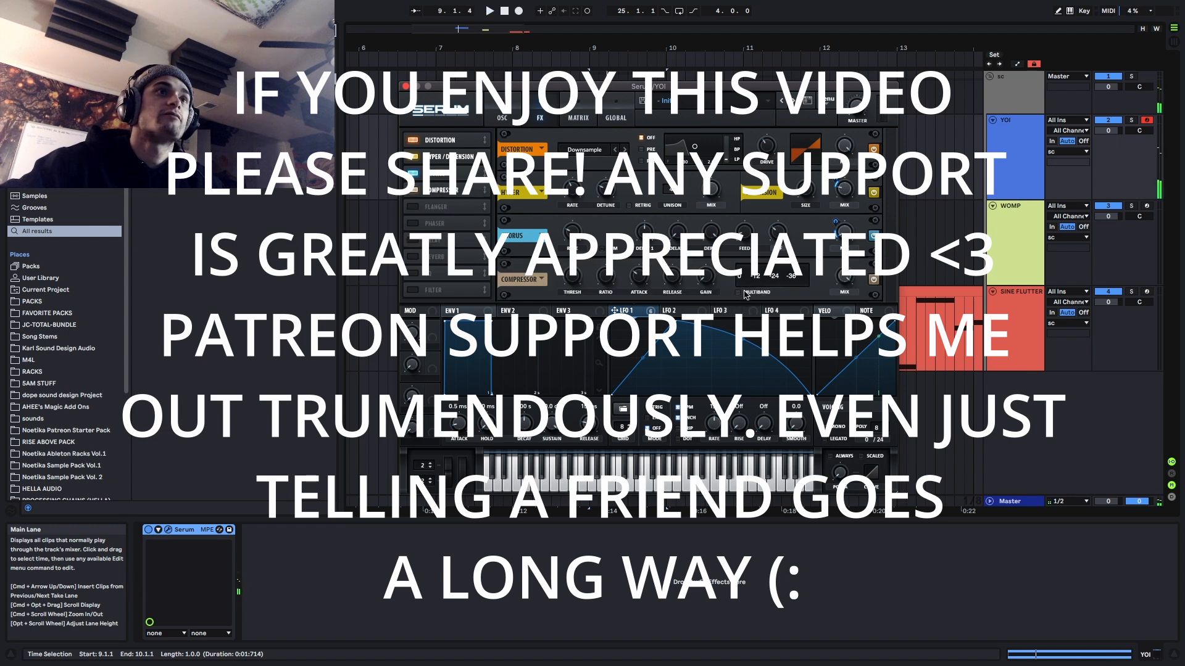
pyautogui.click(738, 292)
pyautogui.moveTo(573, 279)
pyautogui.mouseDown()
pyautogui.moveTo(573, 291)
pyautogui.moveTo(575, 272)
pyautogui.mouseUp()
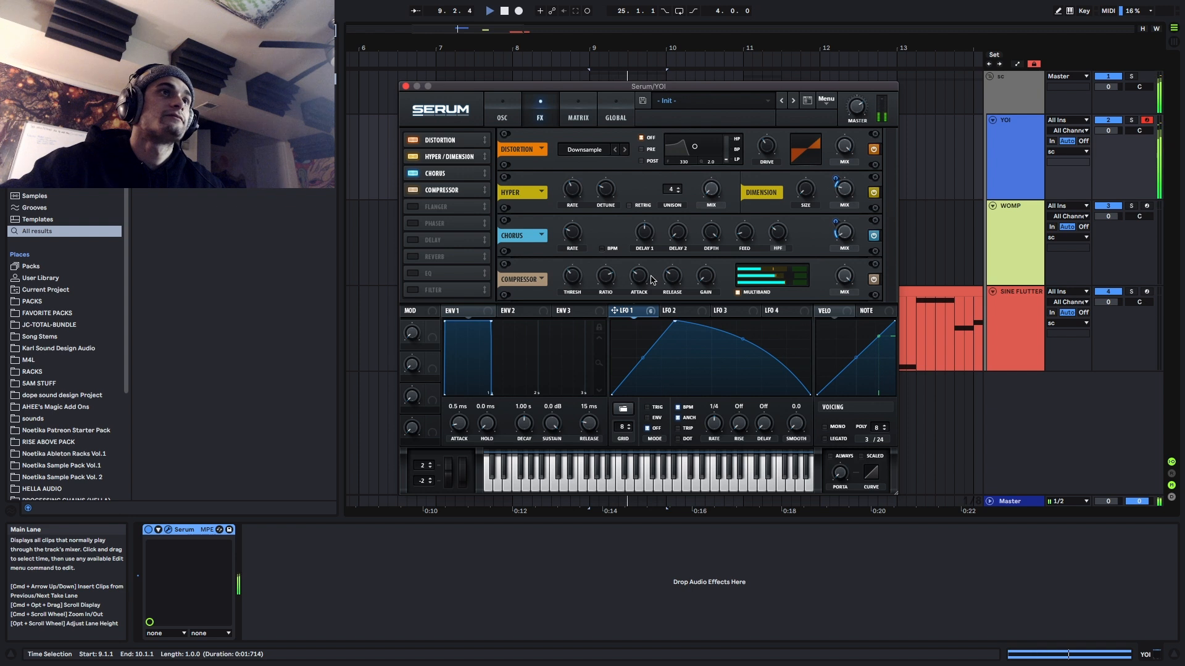
# Lower the filter cutoff slightly and audition the YOI patch with its effects
pyautogui.click(502, 114)
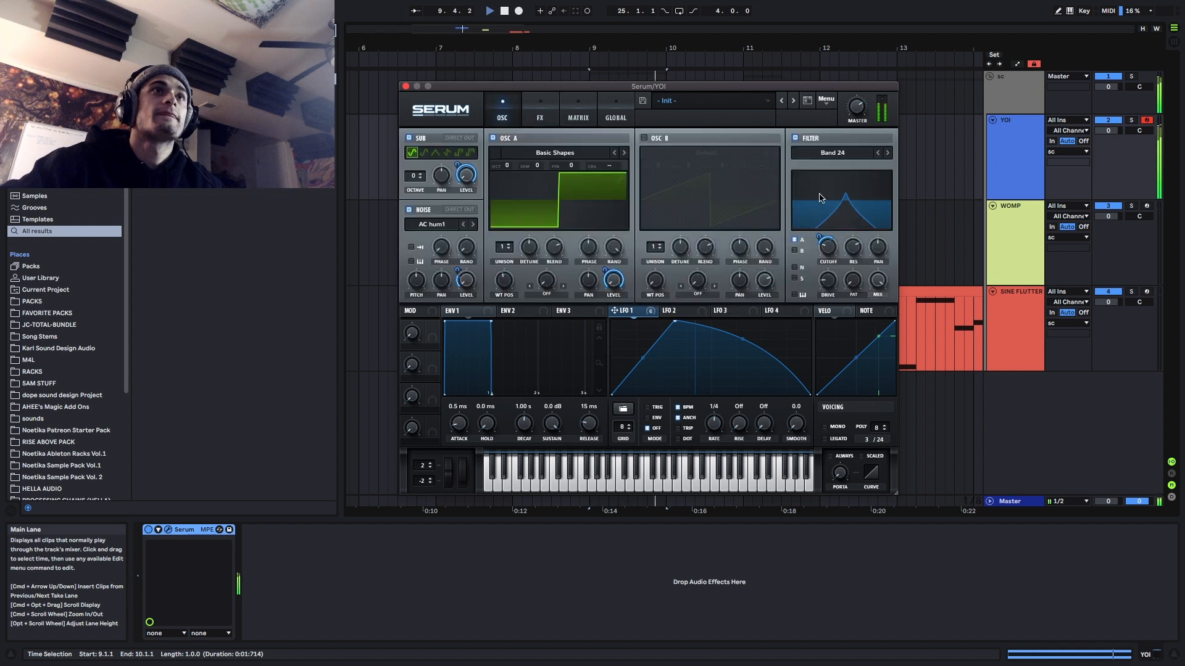
pyautogui.press('space')
pyautogui.moveTo(832, 251); pyautogui.dragTo(833, 257)
pyautogui.press('space')
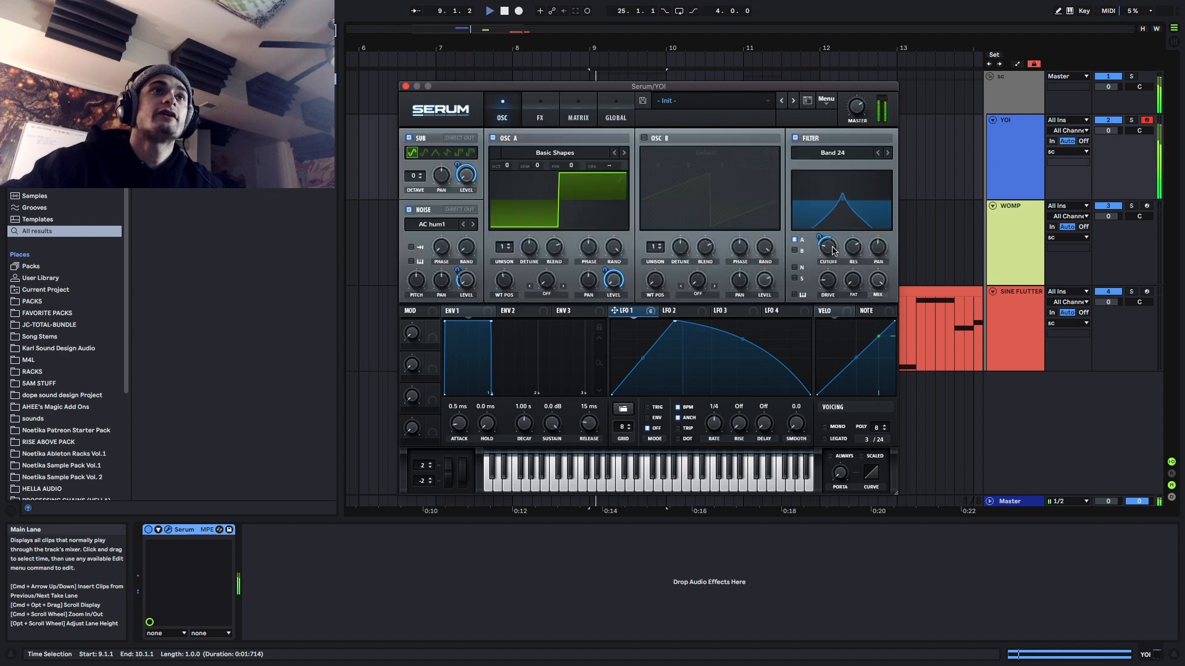
pyautogui.click(540, 115)
pyautogui.press('space')
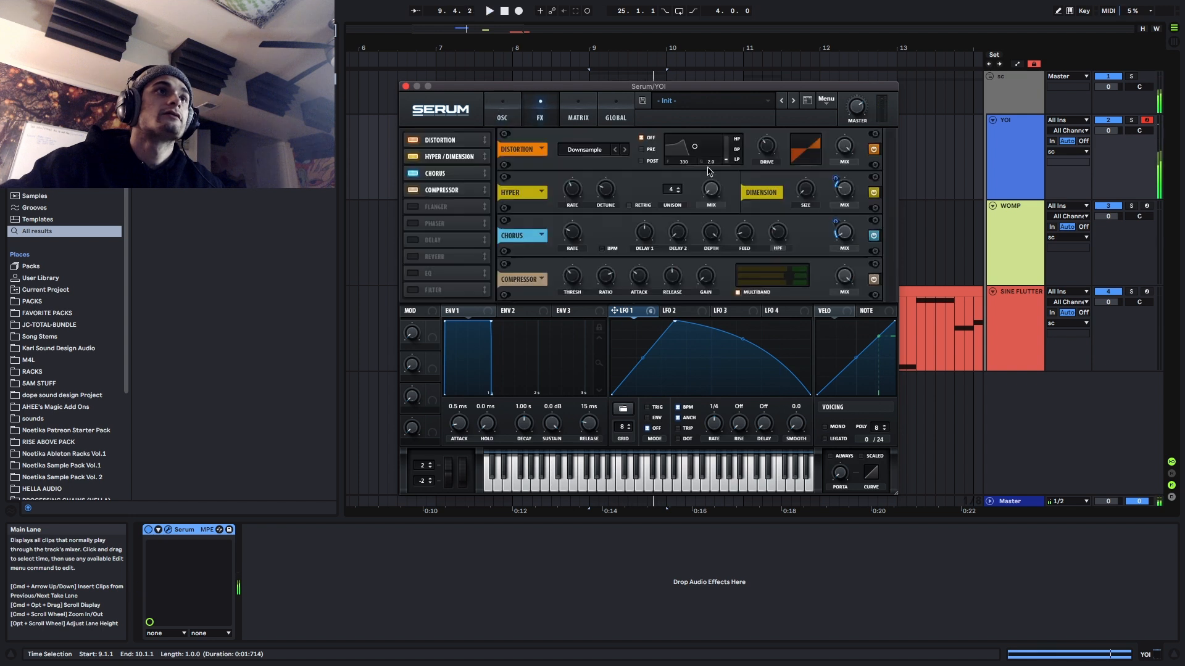
pyautogui.press('space')
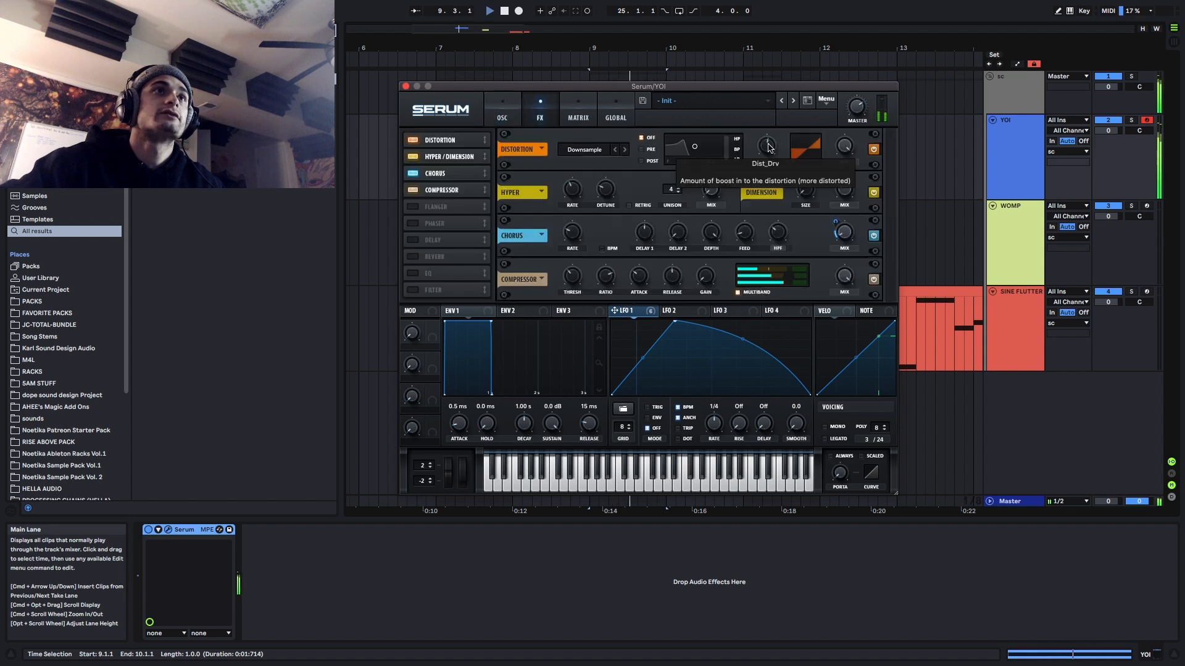
pyautogui.press('space')
pyautogui.click(406, 87)
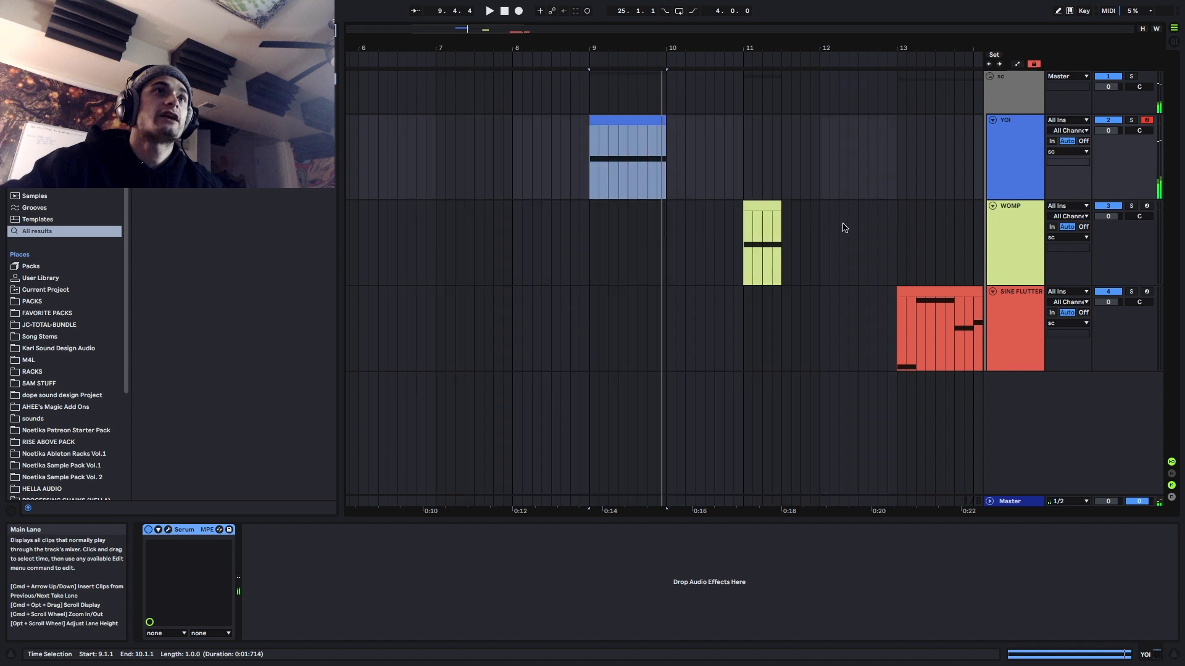
# Solo the WOMP track and inspect the MIDI note in its clip at bar 11
pyautogui.click(762, 213)
pyautogui.click(1131, 206)
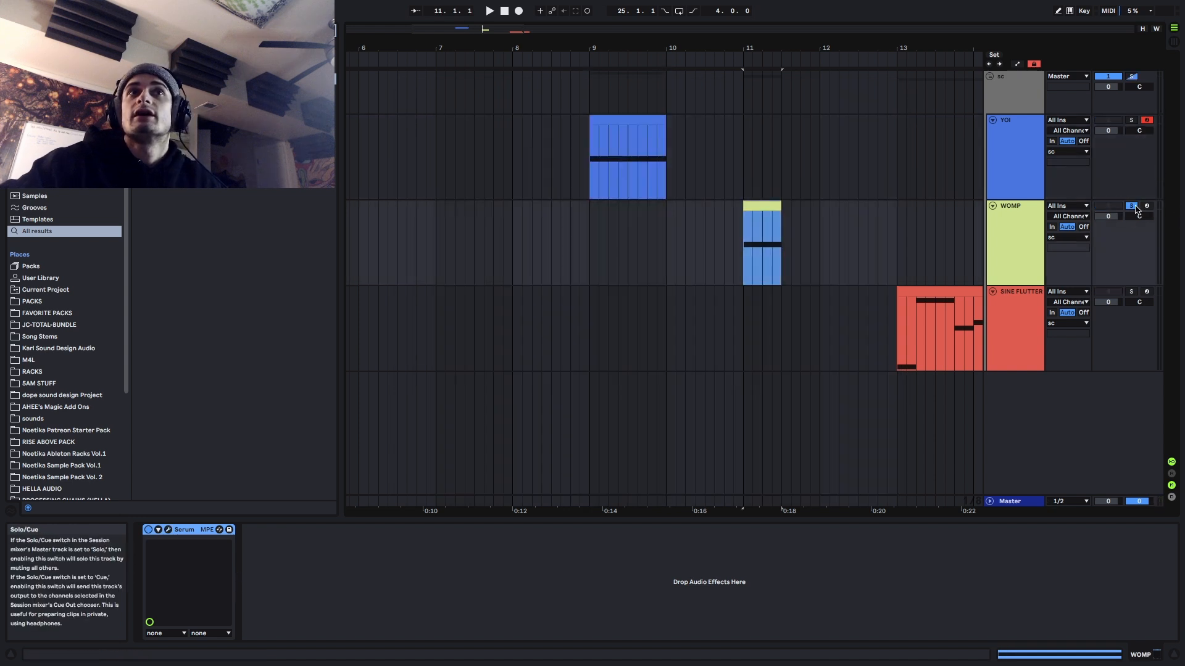
pyautogui.doubleClick(761, 211)
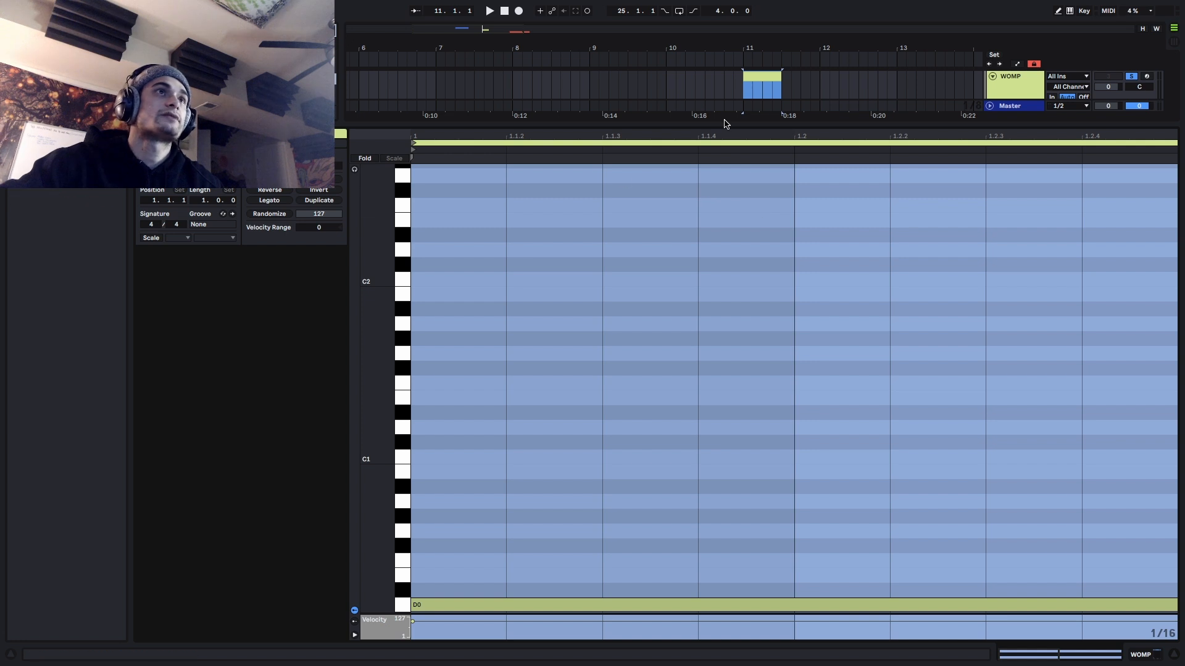
pyautogui.moveTo(724, 125); pyautogui.dragTo(932, 635)
pyautogui.click(1140, 654)
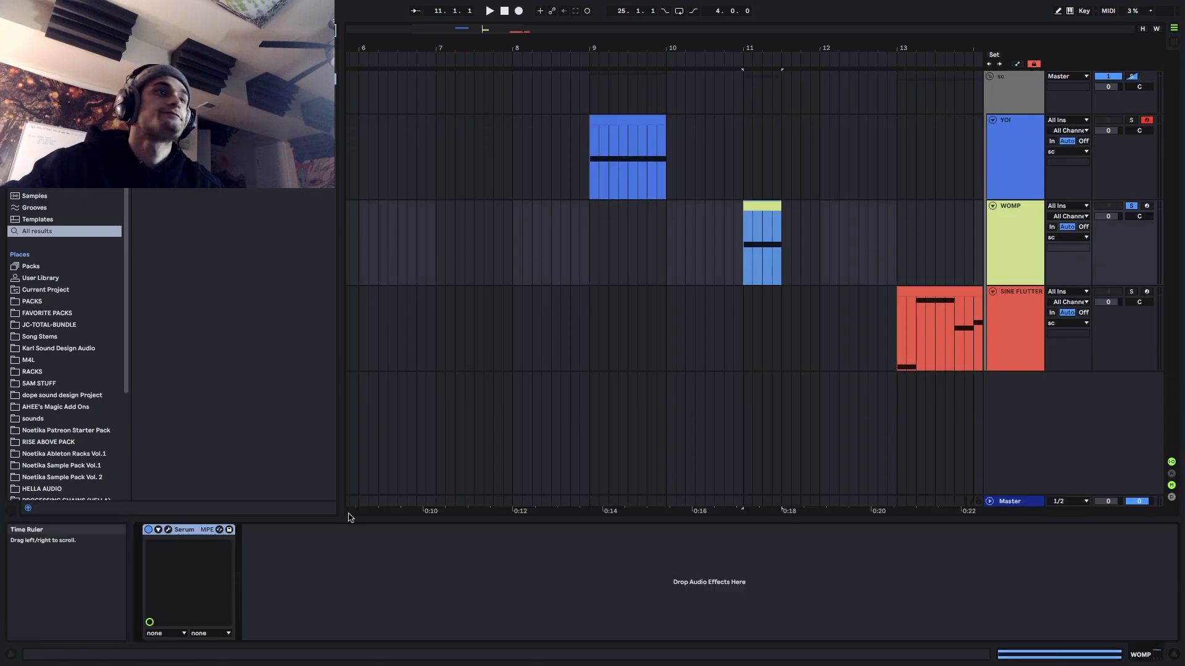
# Open Serum on the WOMP track, audition the existing patch, and initialize the preset
pyautogui.click(229, 530)
pyautogui.moveTo(743, 95)
pyautogui.mouseDown()
pyautogui.moveTo(799, 68)
pyautogui.moveTo(746, 99)
pyautogui.mouseUp()
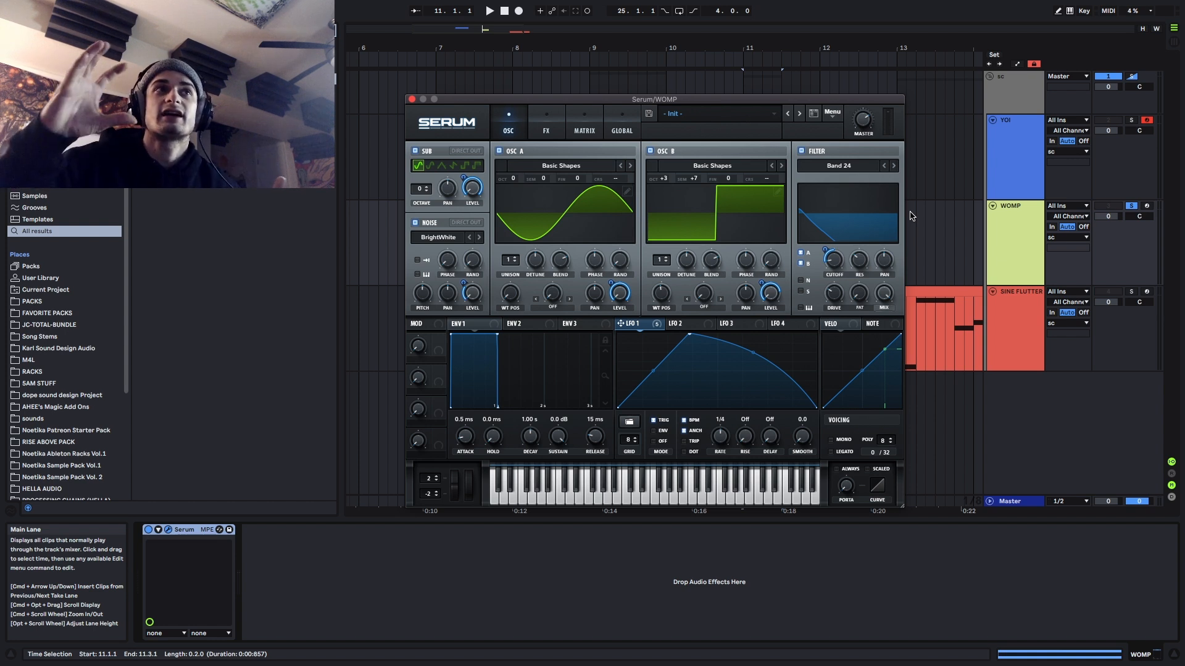
pyautogui.press('space')
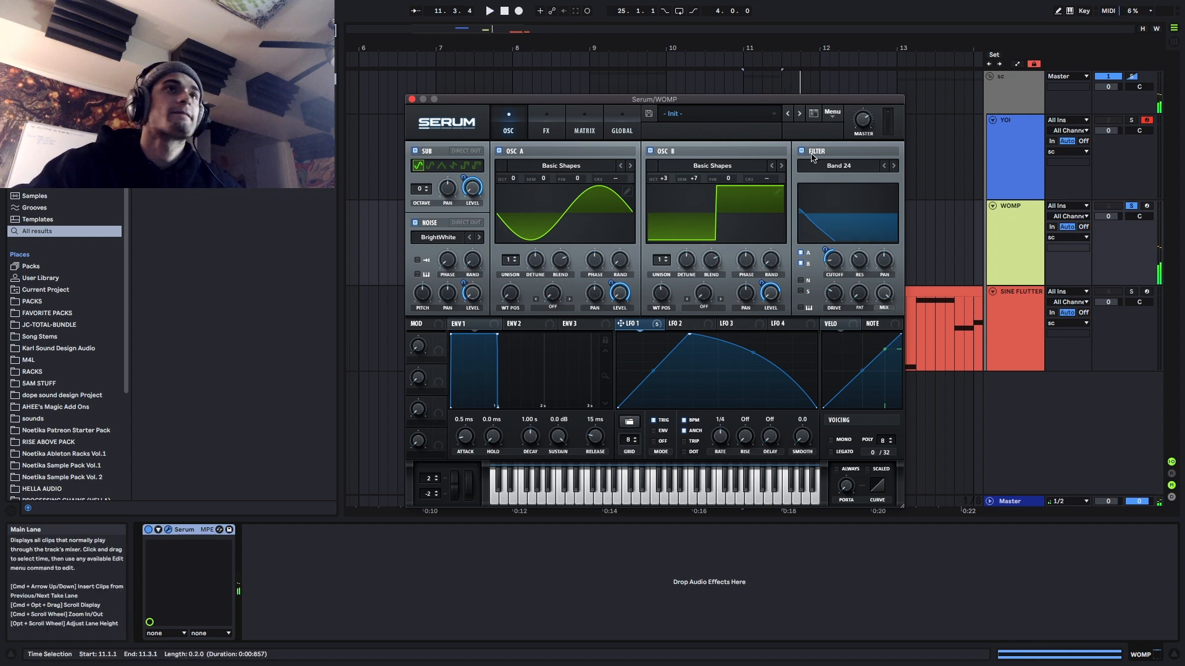
pyautogui.click(832, 117)
pyautogui.click(846, 181)
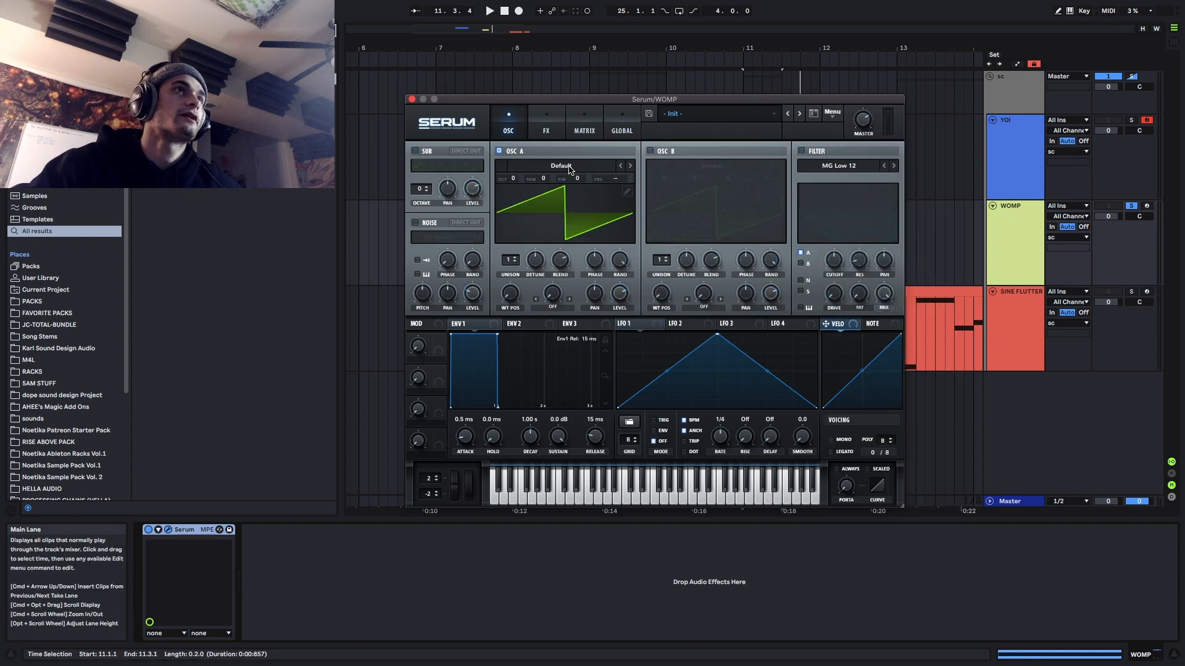
# Enable OSC B and load the Analog wavetable Basic Shapes into both OSC A and OSC B
pyautogui.click(561, 165)
pyautogui.moveTo(558, 180)
pyautogui.click(824, 235)
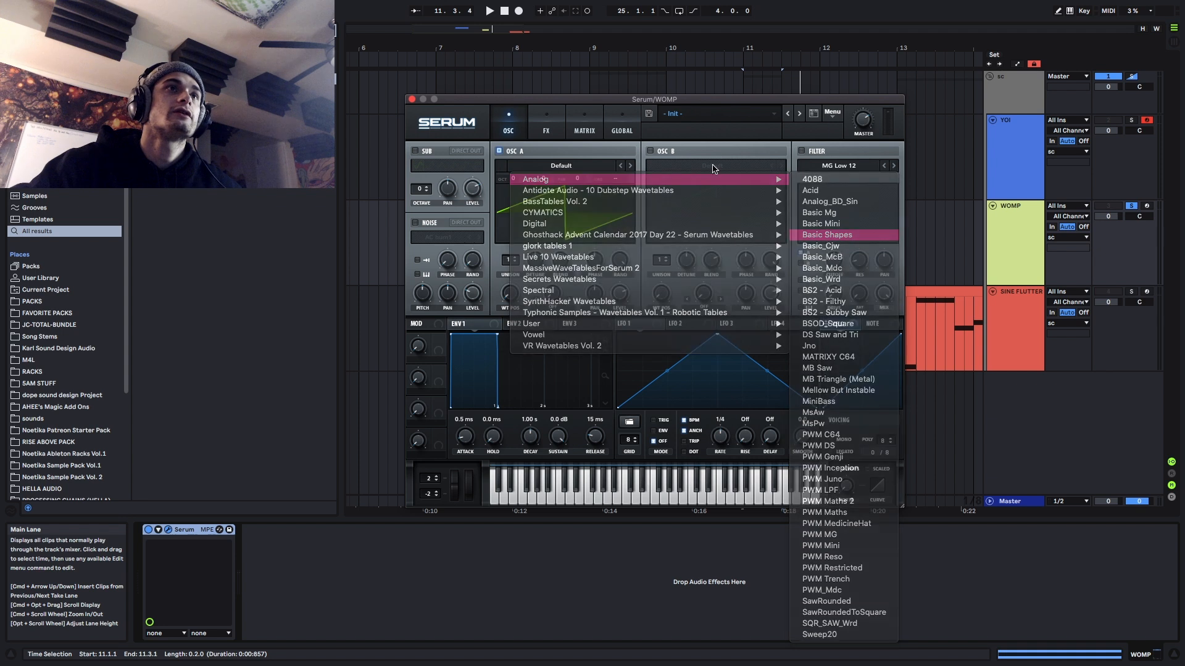
pyautogui.click(650, 150)
pyautogui.click(712, 166)
pyautogui.moveTo(792, 183)
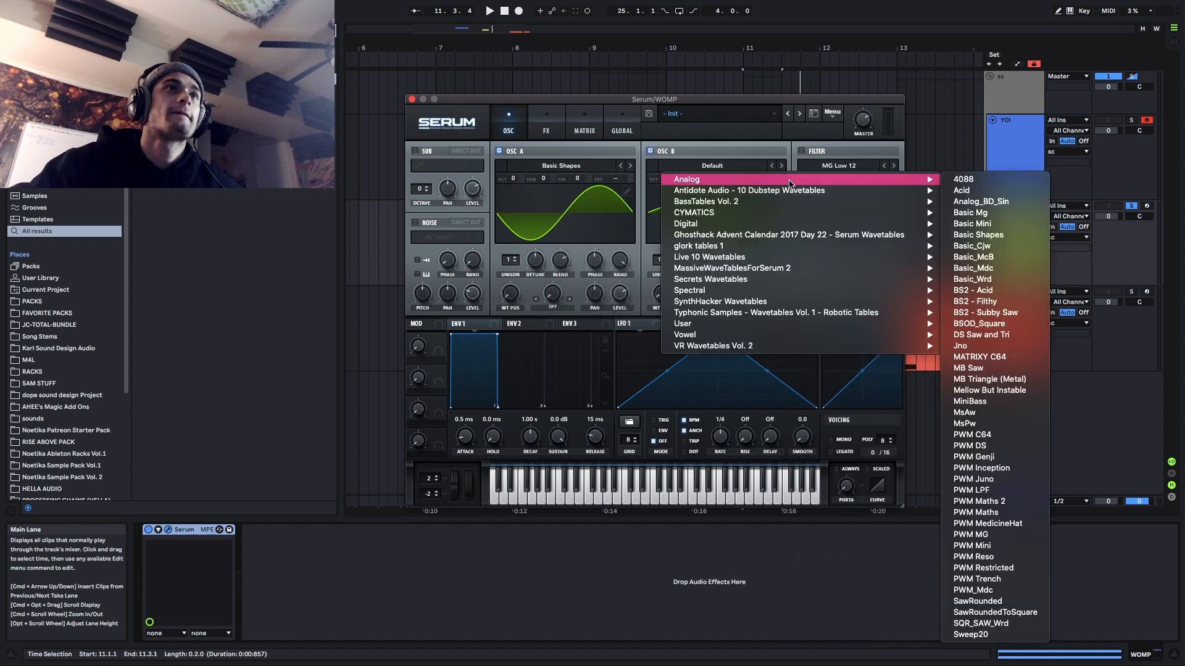
pyautogui.click(999, 237)
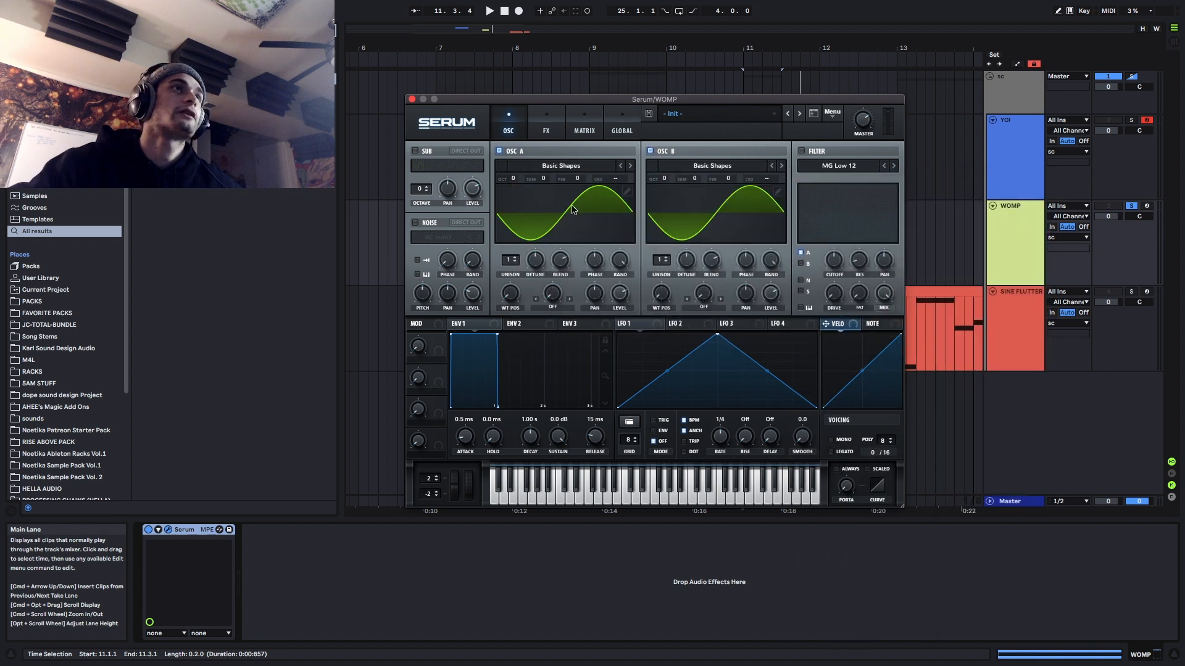
# Set OSC B to the square wave at octave +3 and semitone +7, and set its level to 53% during playback
pyautogui.moveTo(661, 294); pyautogui.dragTo(661, 259)
pyautogui.moveTo(669, 182); pyautogui.dragTo(676, 137)
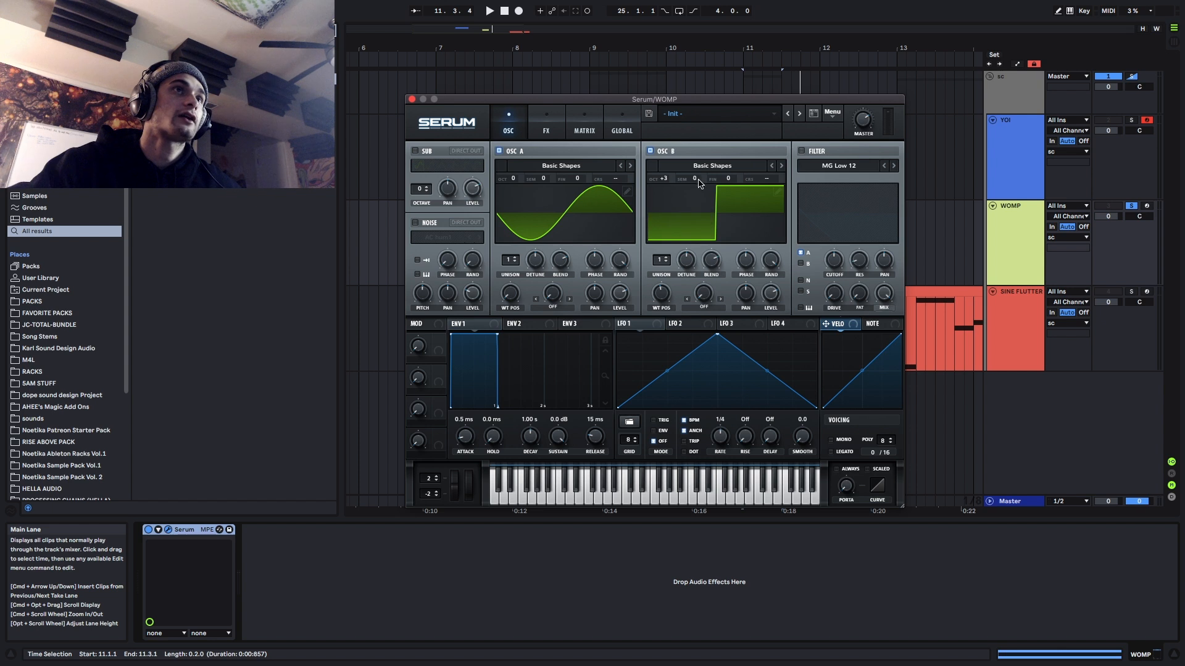
pyautogui.moveTo(692, 177); pyautogui.dragTo(693, 175)
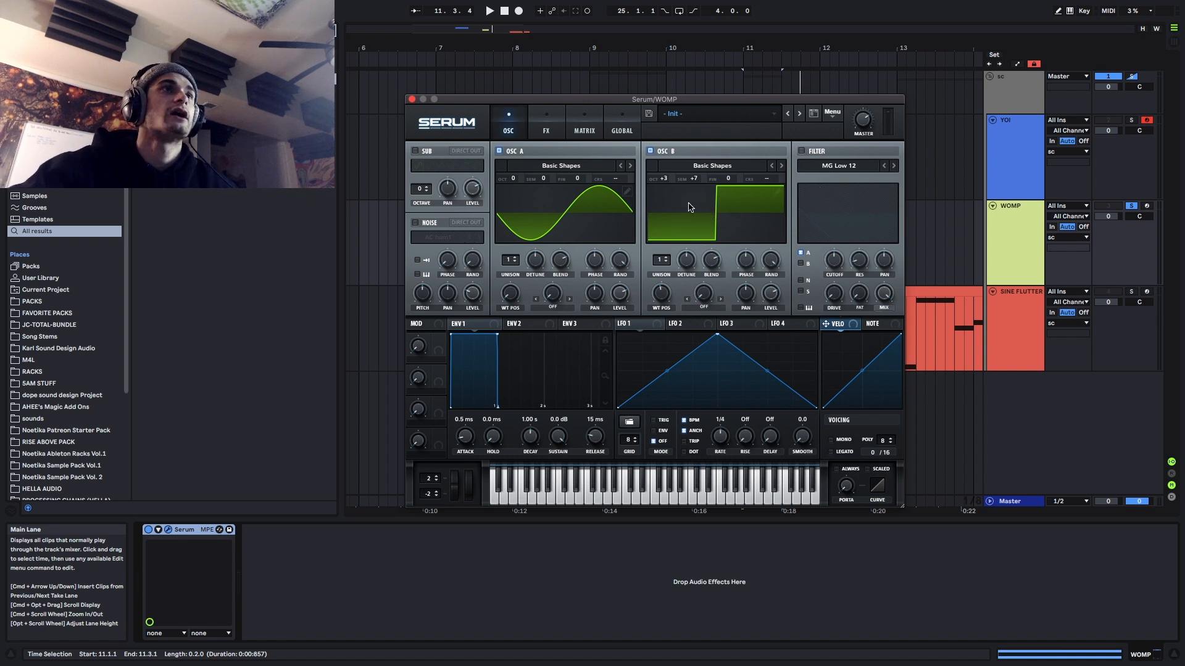
pyautogui.press('space')
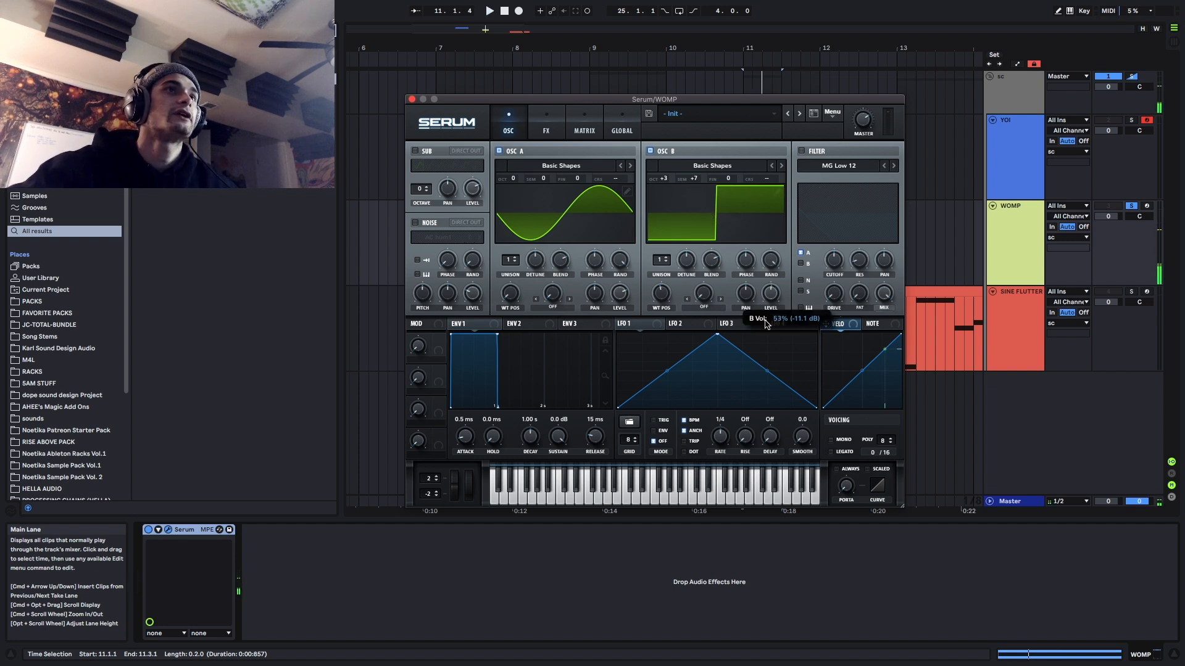
# Enable Tube distortion as the first effect in the chain and raise its drive while auditioning the clip
pyautogui.click(546, 127)
pyautogui.click(419, 170)
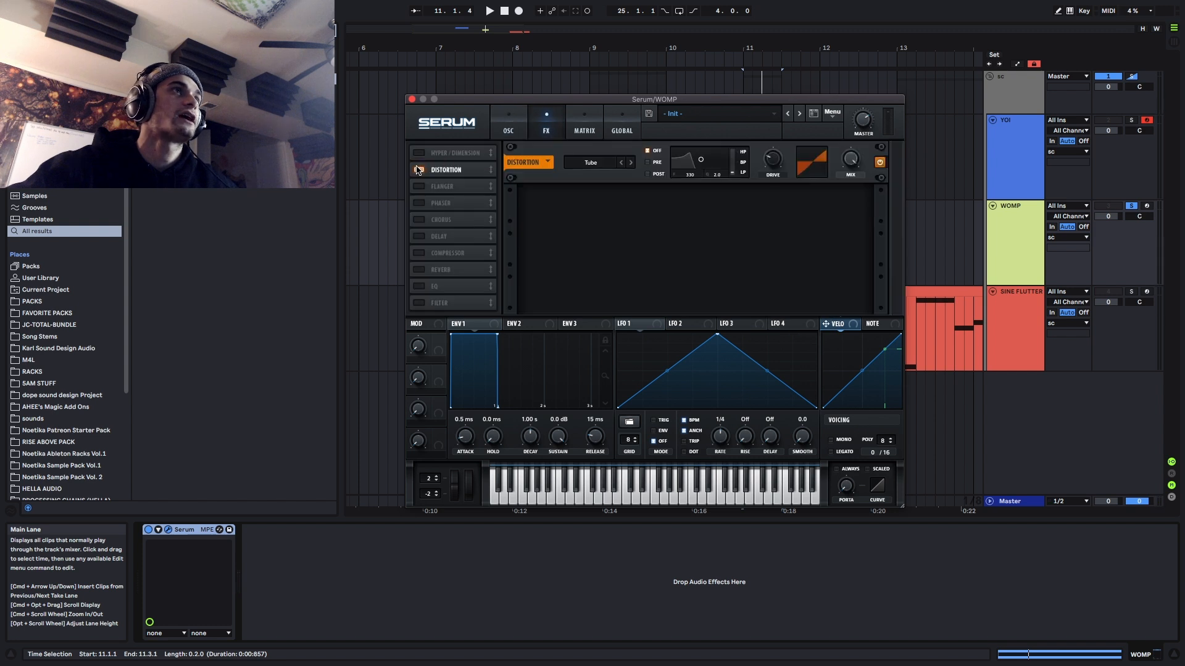
pyautogui.moveTo(454, 170); pyautogui.dragTo(457, 149)
pyautogui.press('space')
pyautogui.press('space')
pyautogui.moveTo(775, 160); pyautogui.dragTo(783, 117)
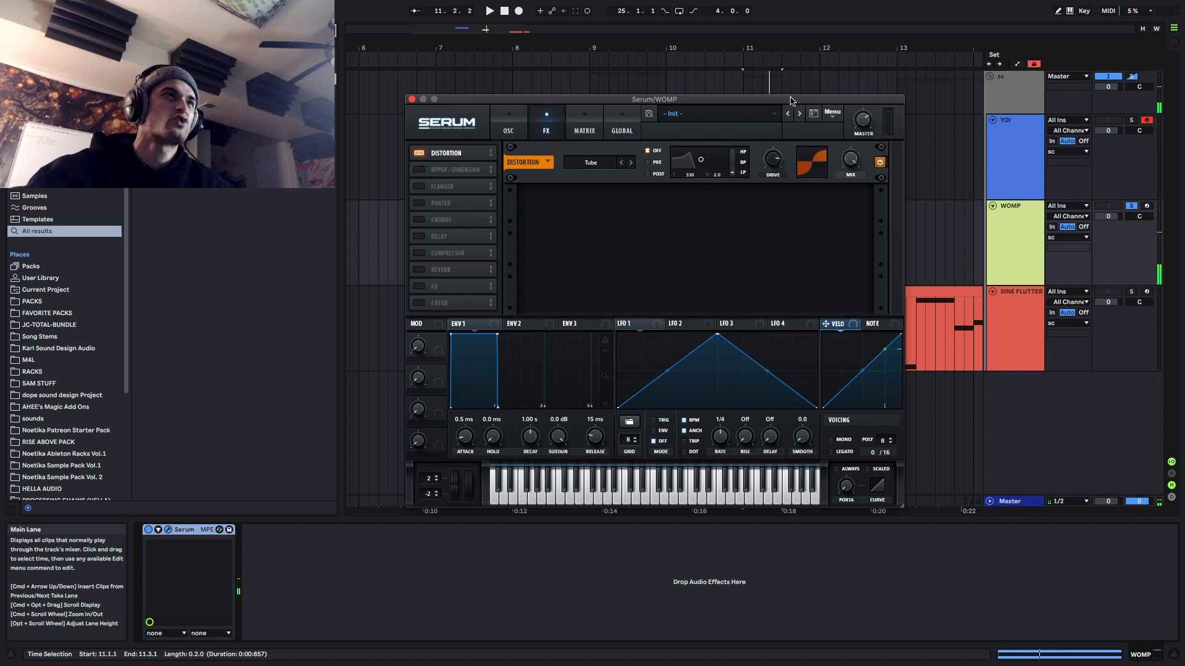
pyautogui.press('space')
# Set the filter type to Band 24, enable the filter, and route OSC B through it
pyautogui.click(510, 130)
pyautogui.click(839, 166)
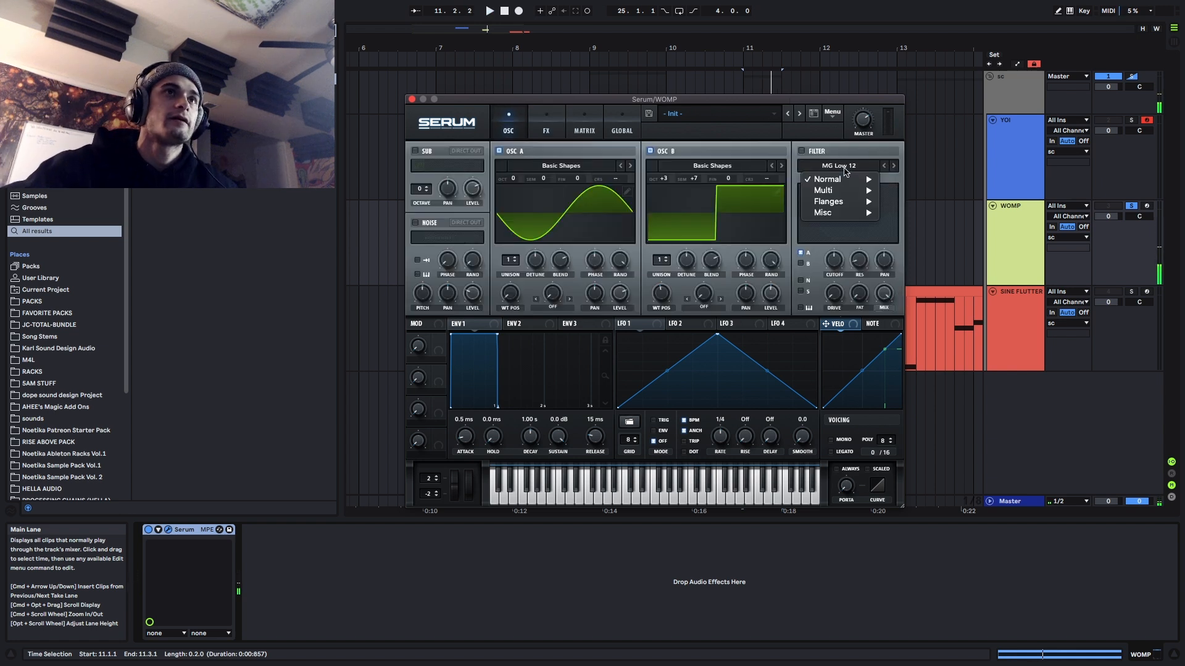
pyautogui.moveTo(849, 184)
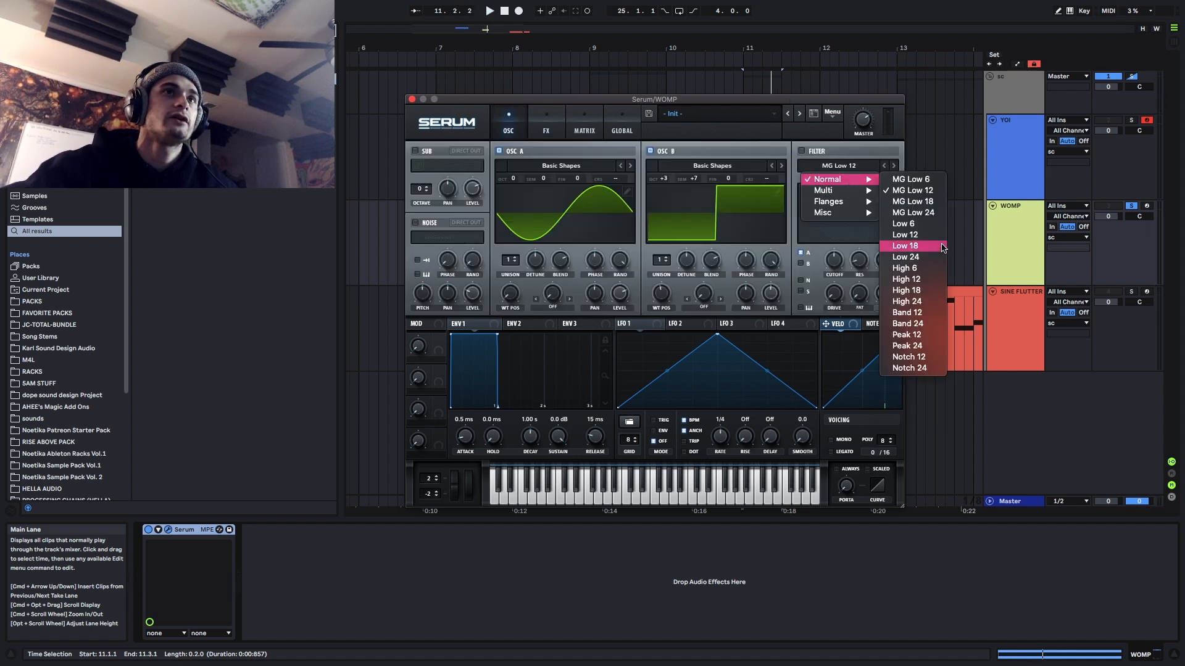
pyautogui.click(925, 325)
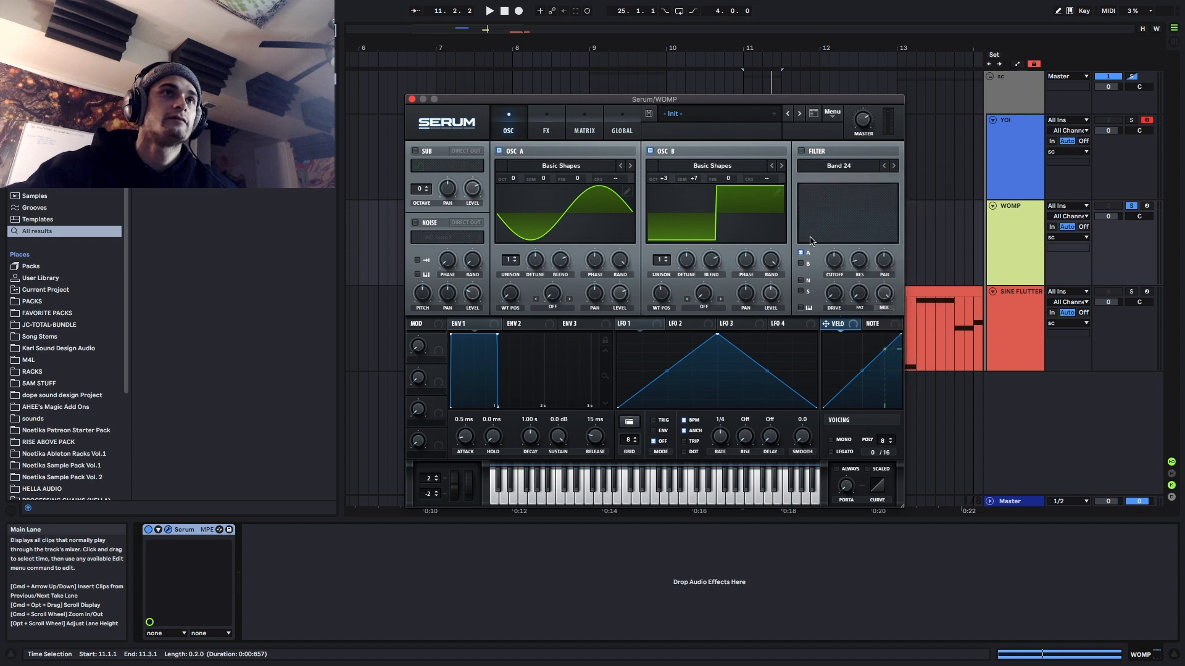
pyautogui.click(802, 151)
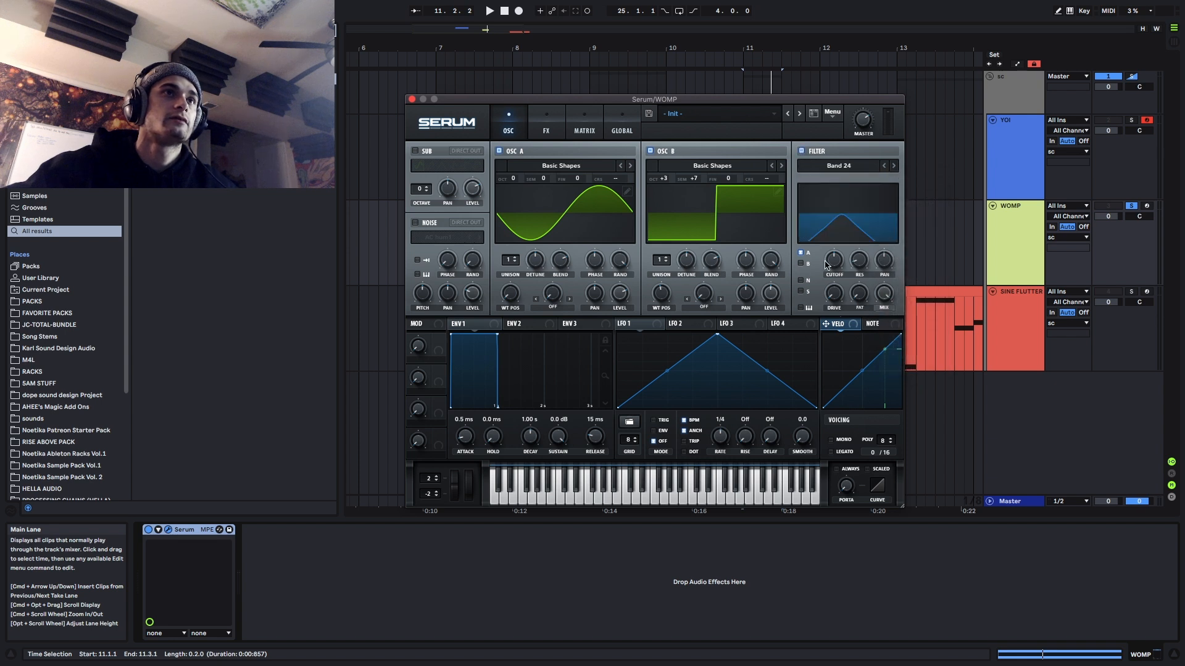
pyautogui.click(802, 264)
# Lower the filter cutoff to about 53 Hz, assign LFO 1 to it, and audition the result
pyautogui.moveTo(834, 259); pyautogui.dragTo(834, 287)
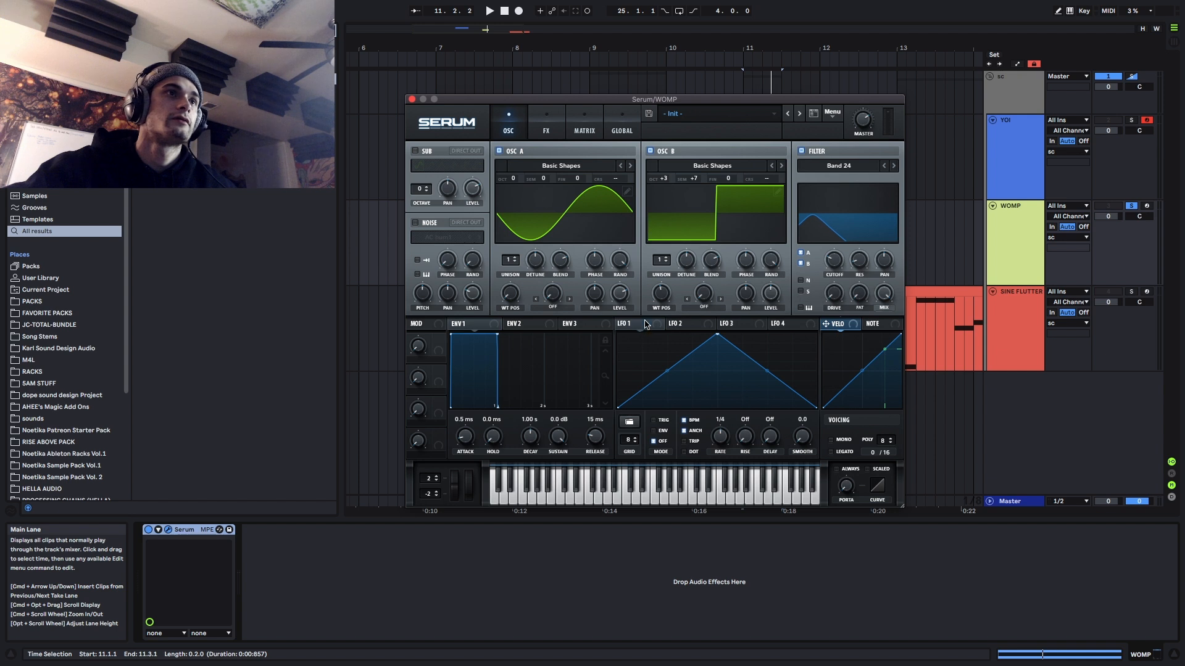
pyautogui.moveTo(644, 325); pyautogui.dragTo(828, 285)
pyautogui.press('space')
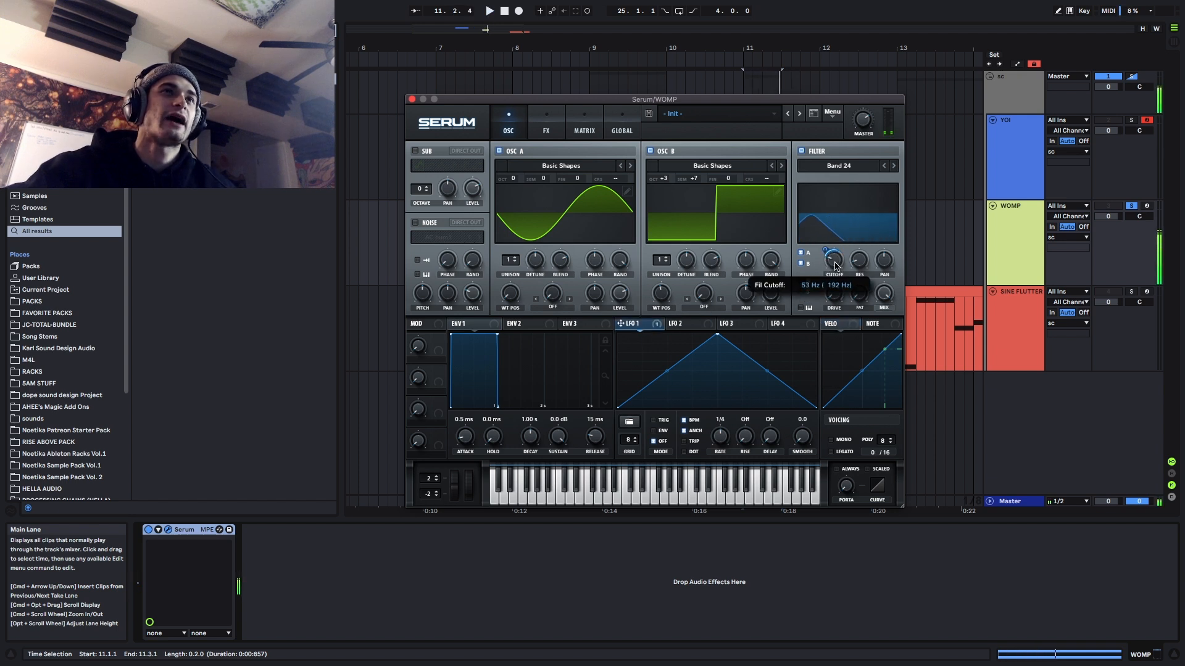
pyautogui.click(546, 121)
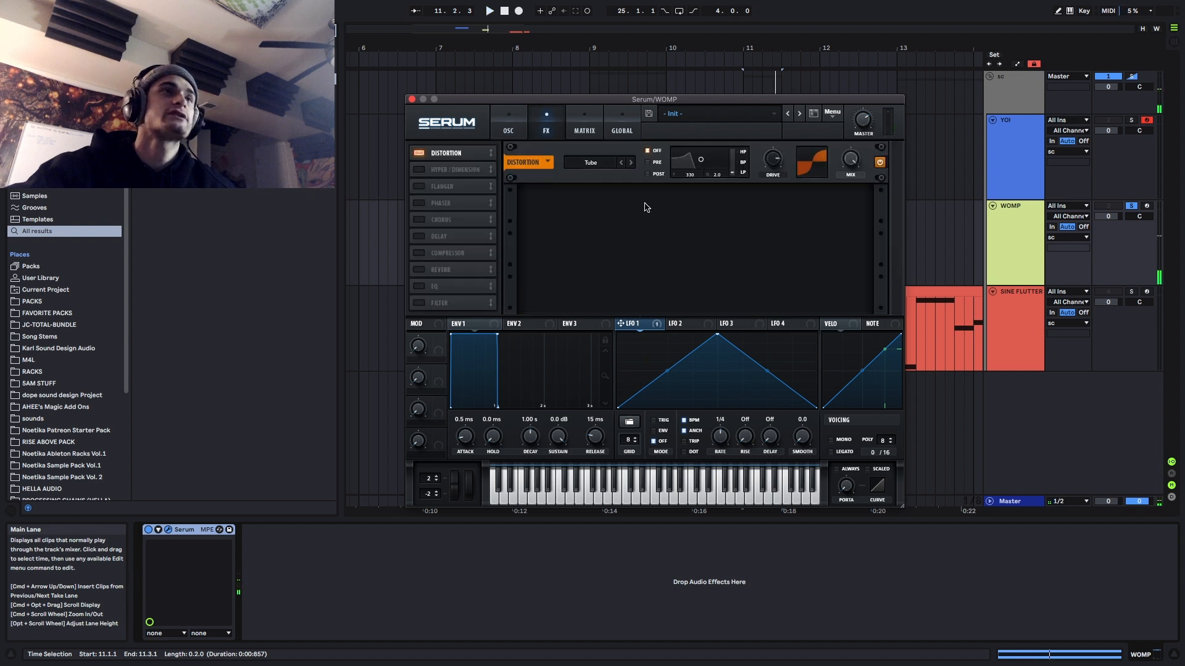
pyautogui.click(522, 129)
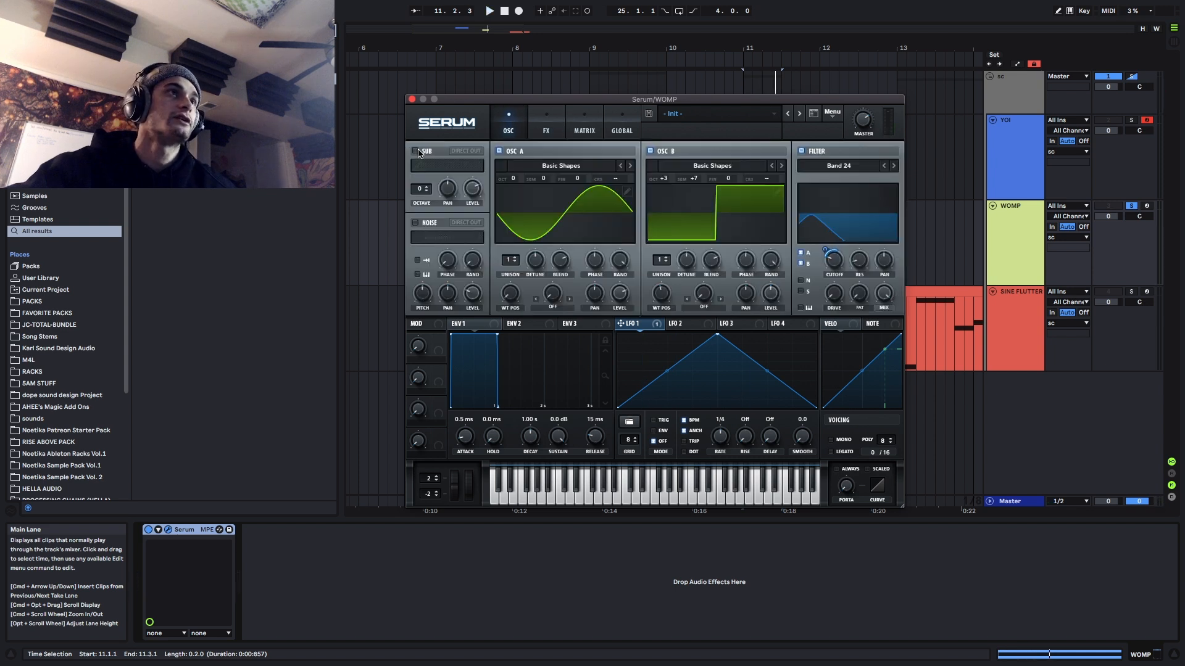
# Enable the sub oscillator and assign LFO 1 to its level
pyautogui.click(415, 151)
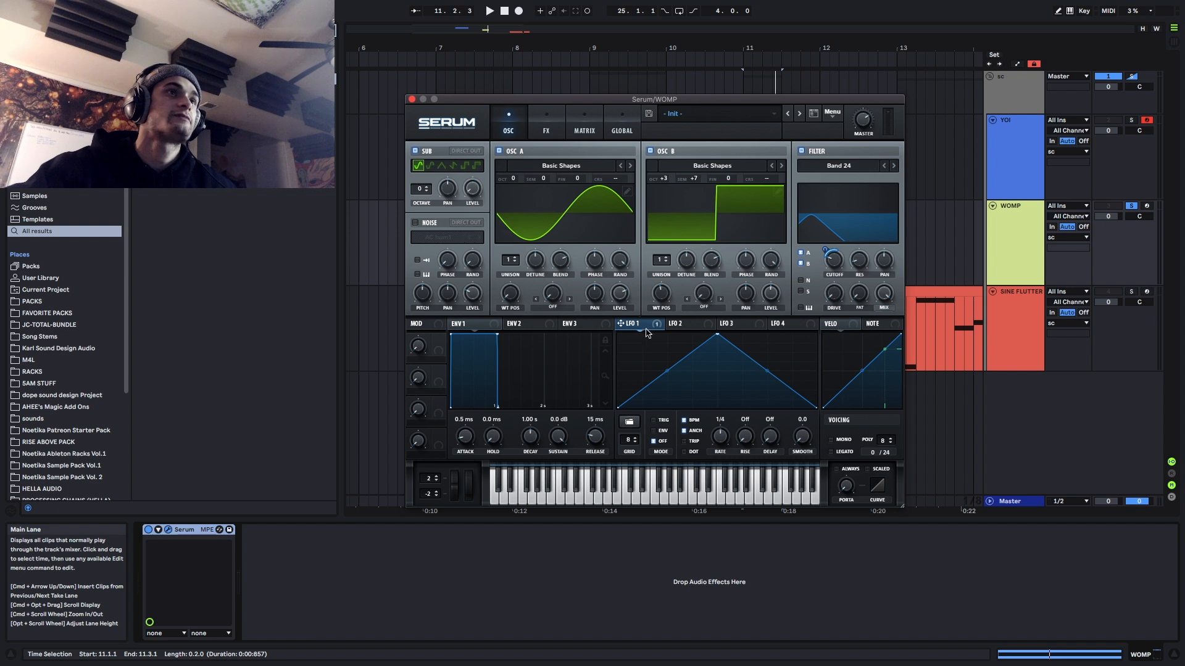
pyautogui.moveTo(632, 329); pyautogui.dragTo(467, 149)
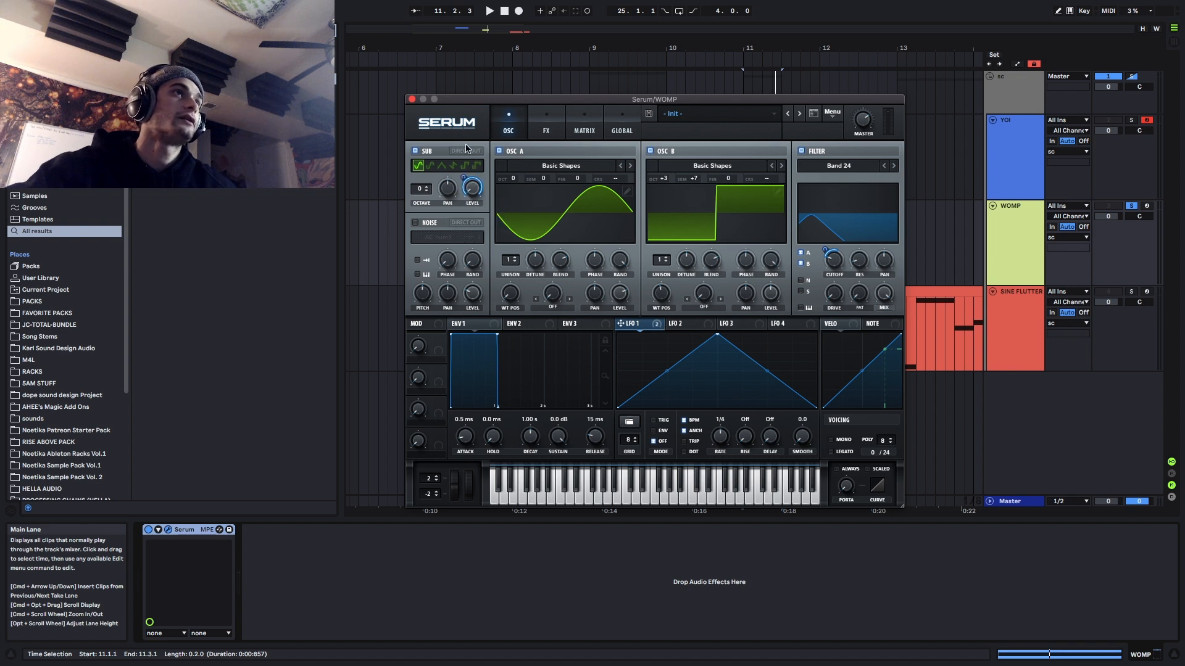
pyautogui.click(549, 122)
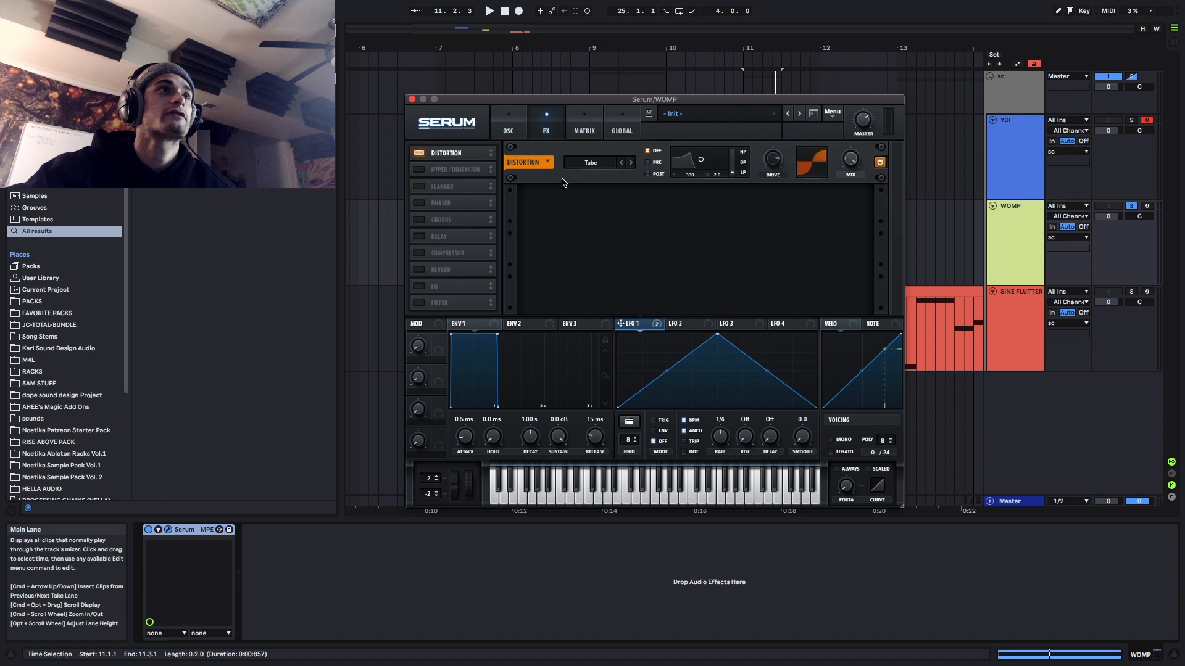
# Adjust the filter's resonance, drive and cutoff while auditioning the WOMP clip
pyautogui.click(512, 121)
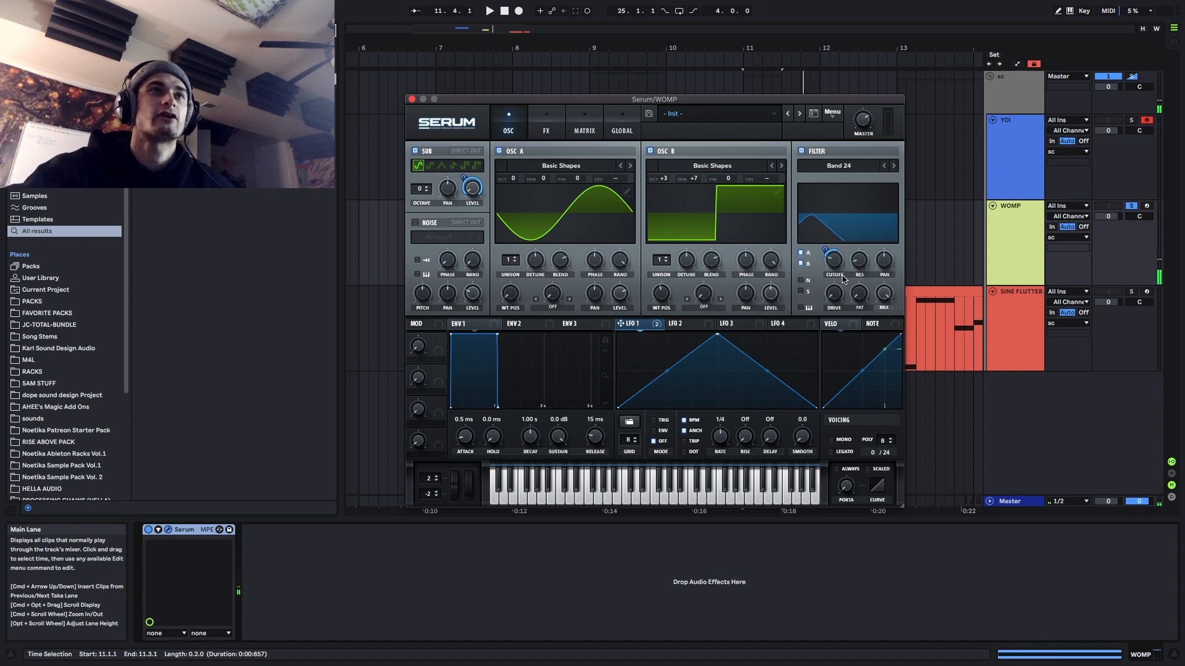
pyautogui.moveTo(859, 261); pyautogui.dragTo(867, 231)
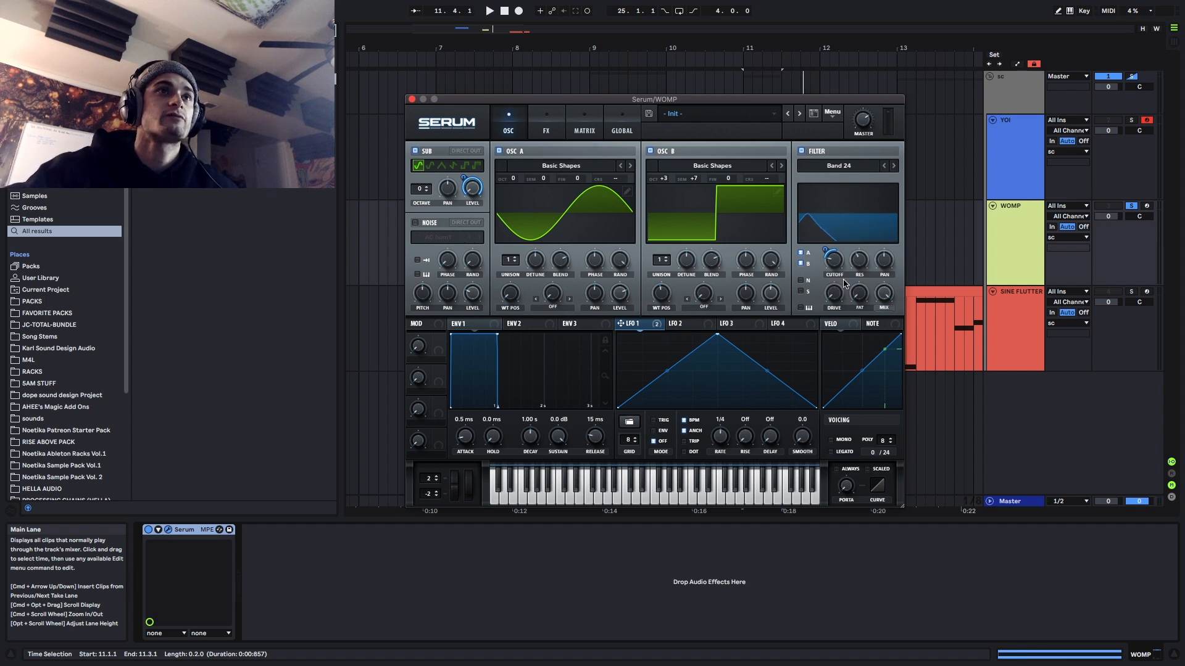
pyautogui.moveTo(833, 294); pyautogui.dragTo(841, 270)
pyautogui.press('space')
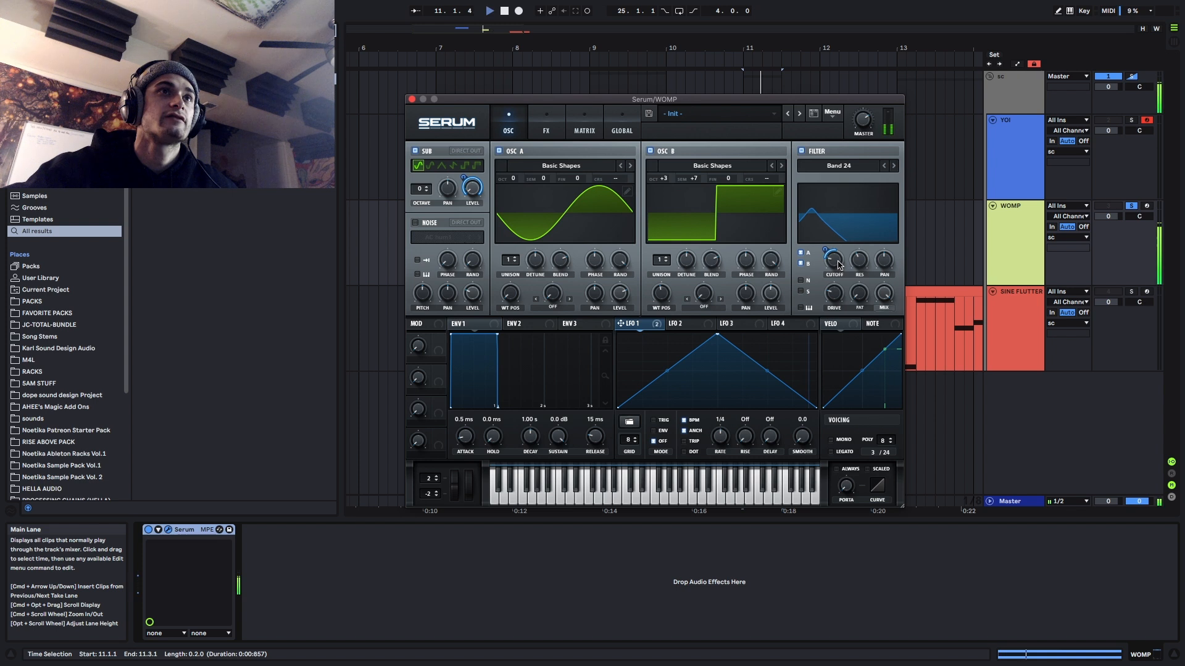
pyautogui.moveTo(837, 263); pyautogui.dragTo(838, 266)
pyautogui.press('space')
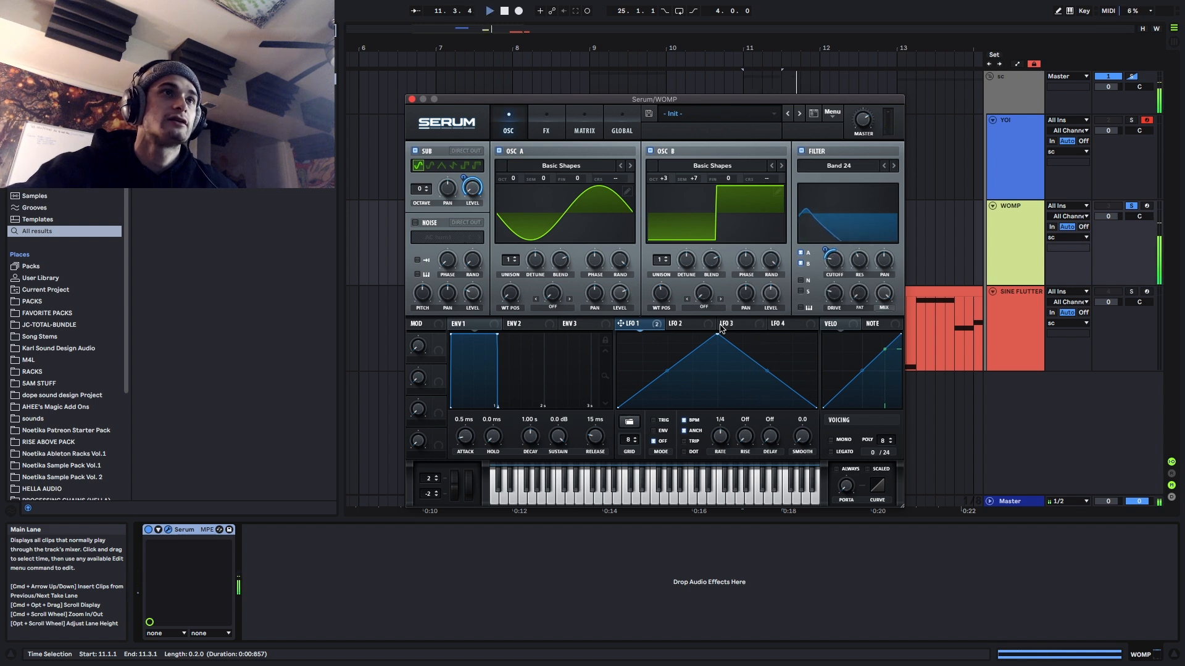
# Assign LFO 1 to the OSC A and OSC B levels and reshape it with a slightly earlier peak and an outward-bowed fall
pyautogui.moveTo(622, 323); pyautogui.dragTo(767, 301)
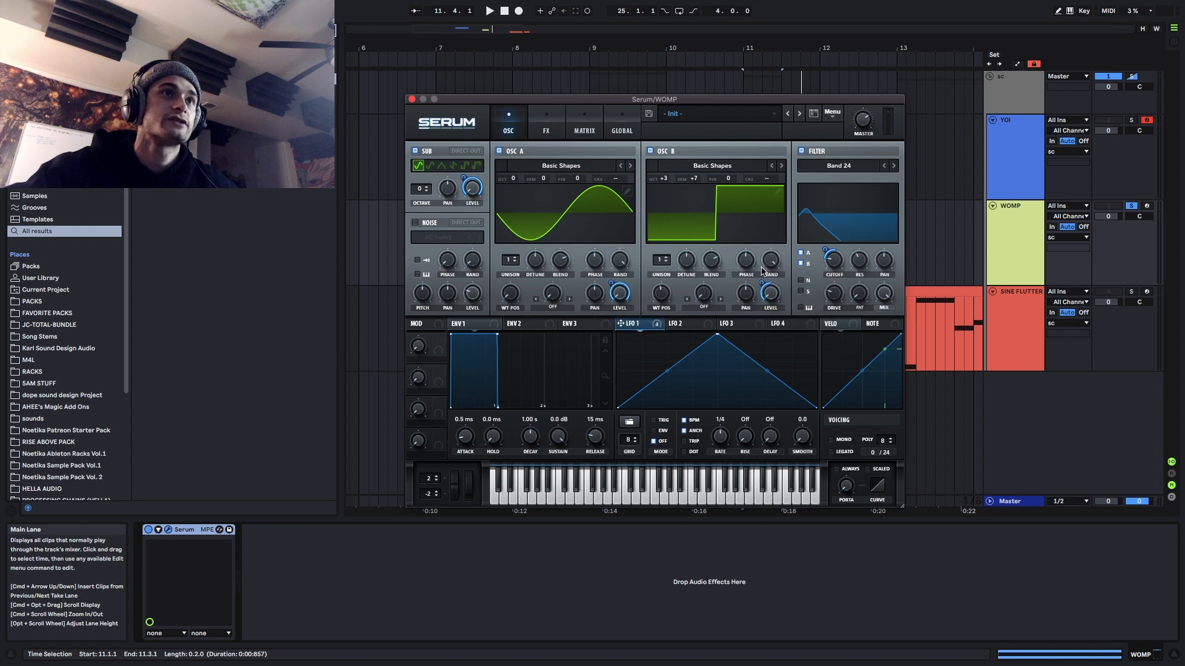
pyautogui.press('space')
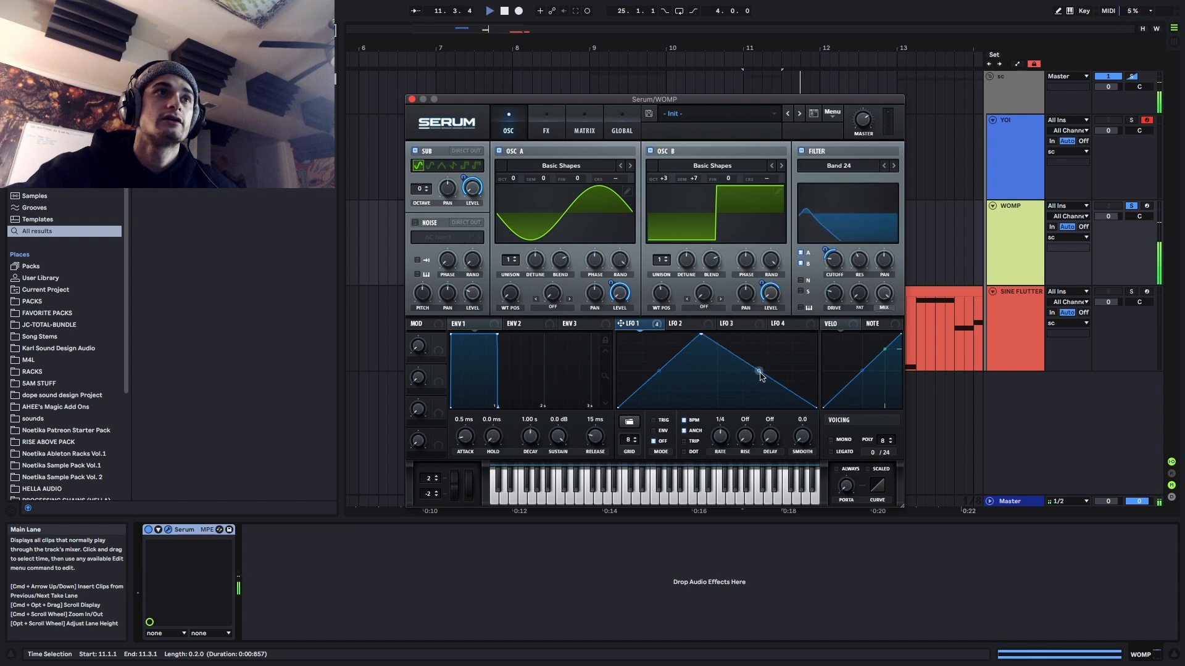
pyautogui.moveTo(767, 371); pyautogui.dragTo(762, 362)
pyautogui.press('space')
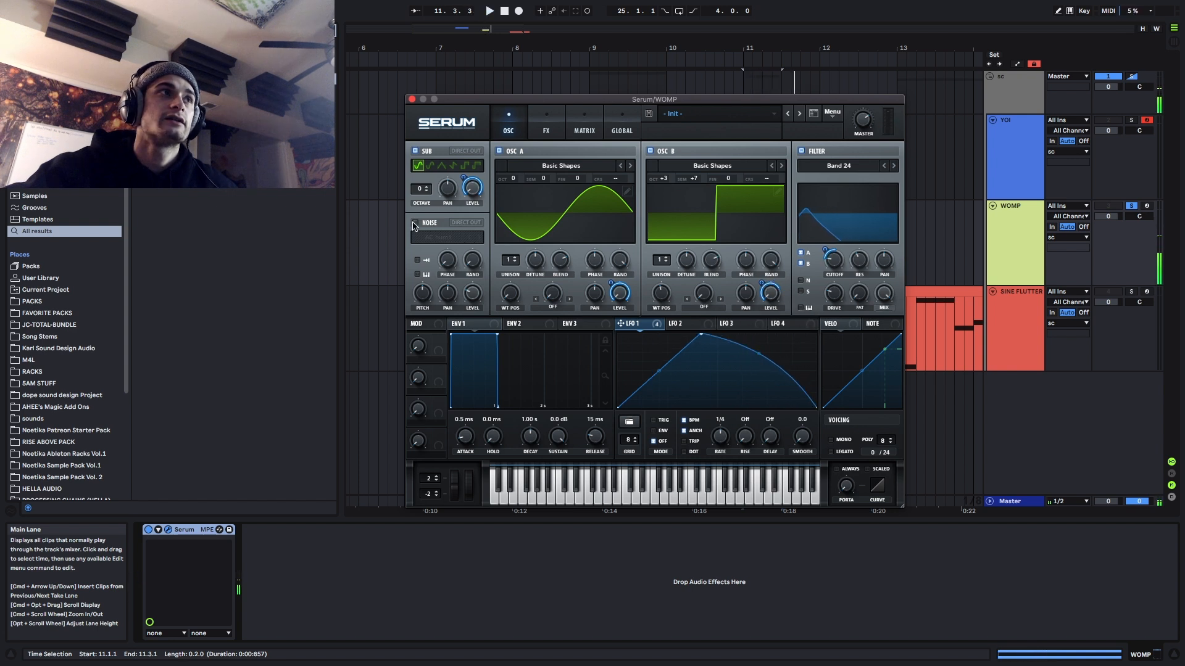
# Enable the noise oscillator with AC hum1 and assign LFO 1 to its level
pyautogui.click(415, 222)
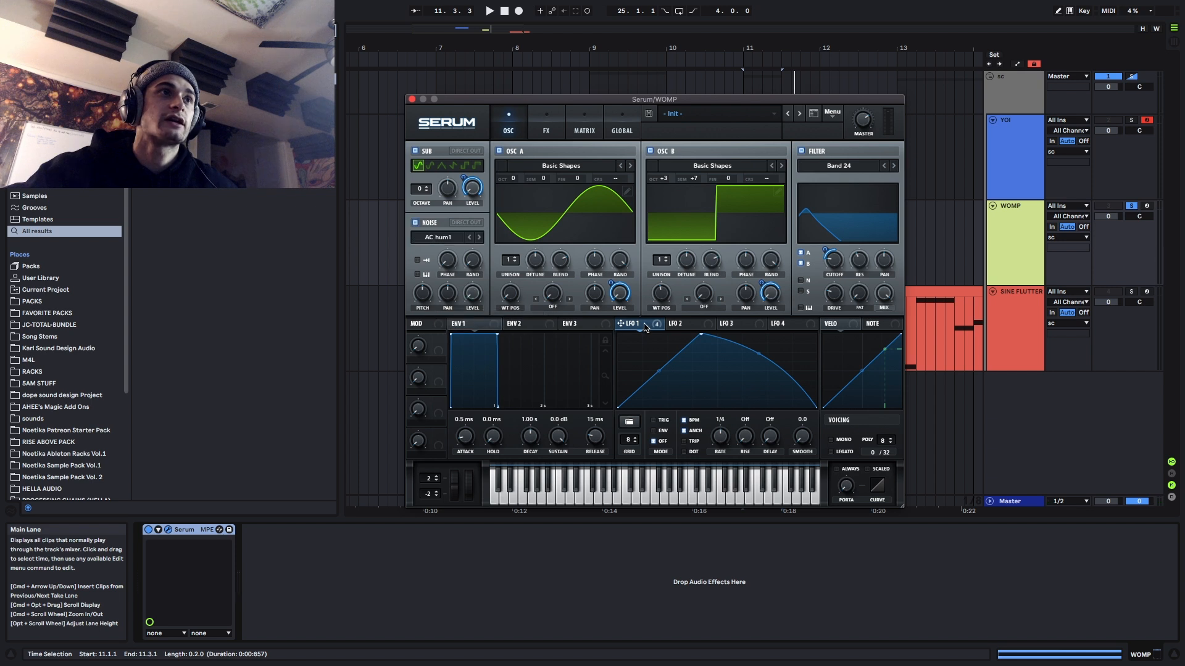
pyautogui.moveTo(621, 324); pyautogui.dragTo(473, 295)
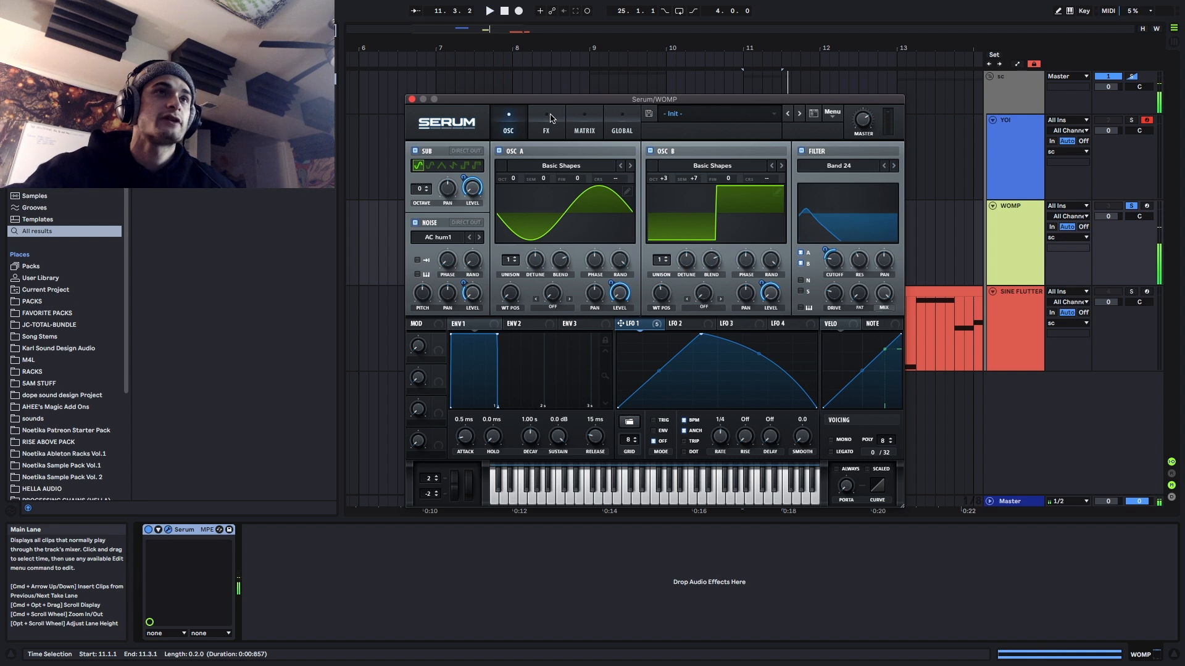
# Enable Hyper/Dimension, Chorus and a multiband Compressor, placing them in that order directly after the distortion
pyautogui.click(550, 119)
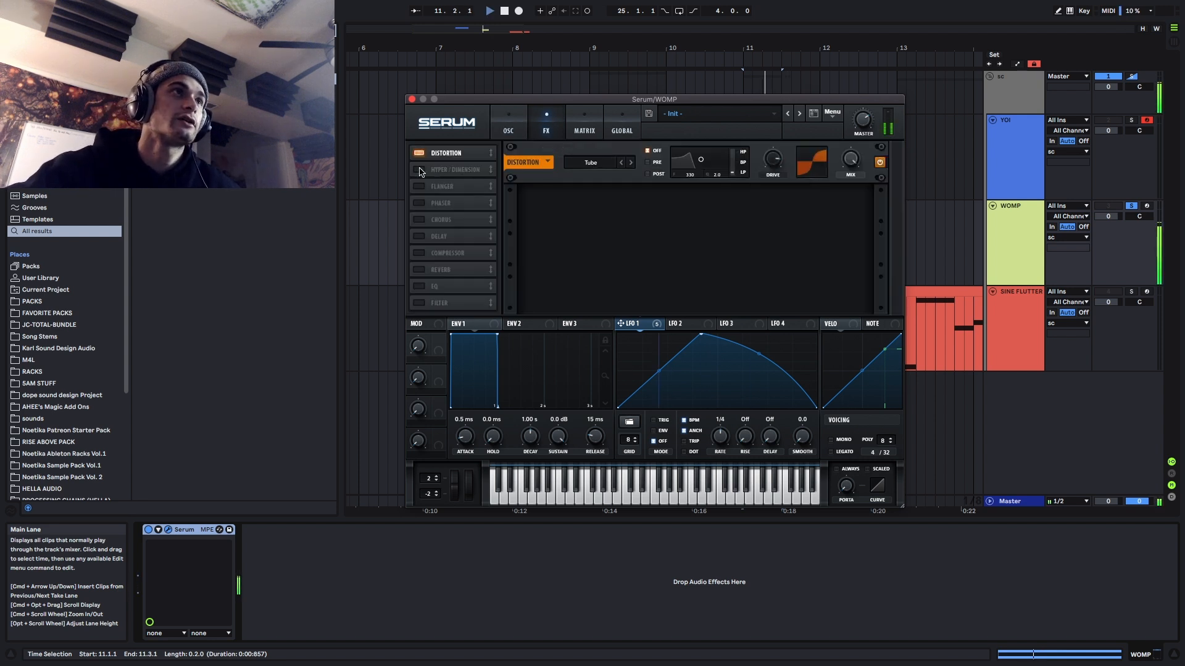
pyautogui.click(446, 170)
pyautogui.click(439, 220)
pyautogui.moveTo(439, 219); pyautogui.dragTo(475, 186)
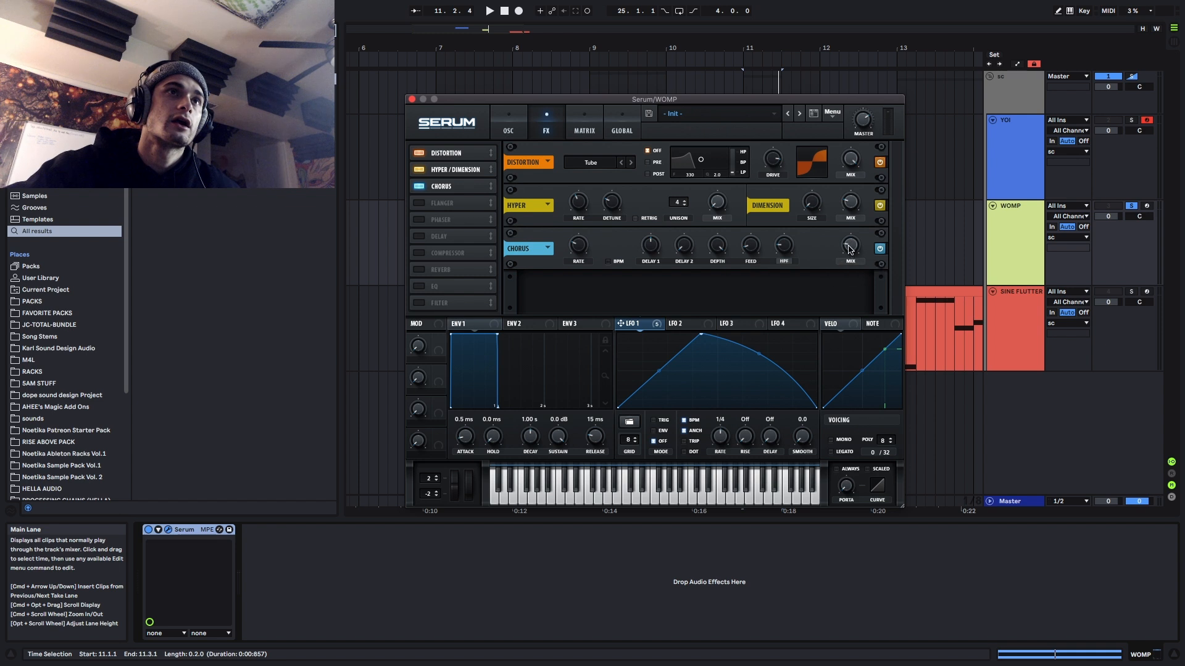
pyautogui.click(425, 254)
pyautogui.moveTo(435, 253); pyautogui.dragTo(471, 203)
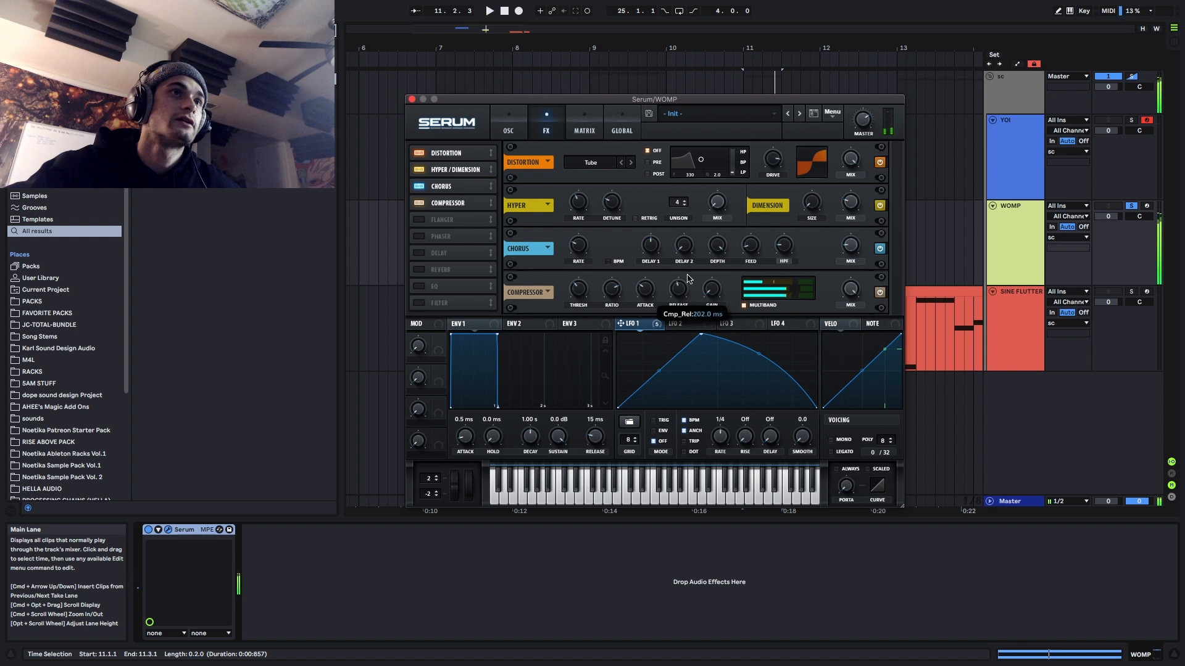
# Audition OSC B at +2 and +4 octaves, return it to +3, and set the filter cutoff to about 76 Hz
pyautogui.click(519, 126)
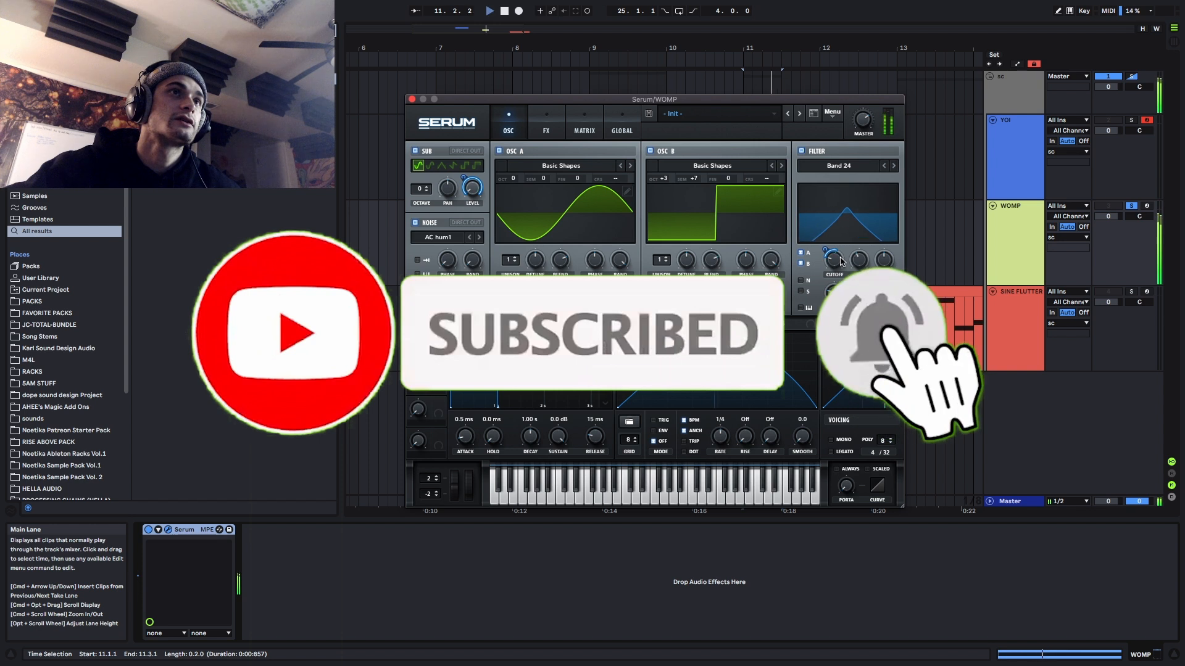
pyautogui.press('ctrl+super+f')
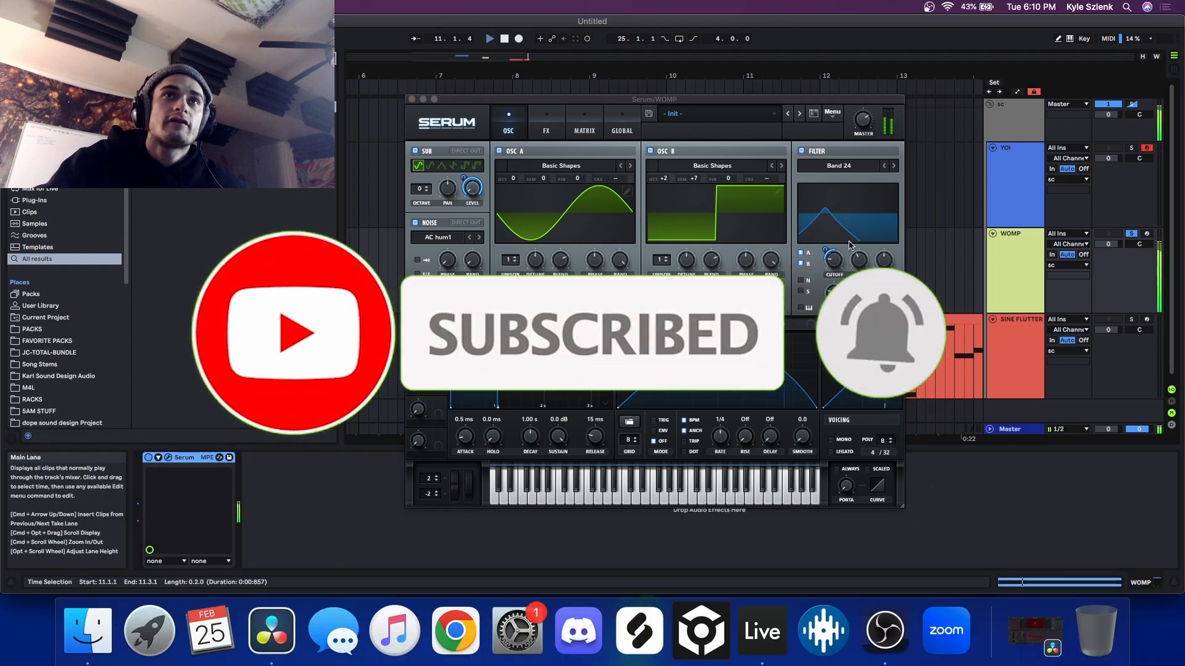
pyautogui.press('space')
pyautogui.moveTo(665, 179); pyautogui.dragTo(672, 180)
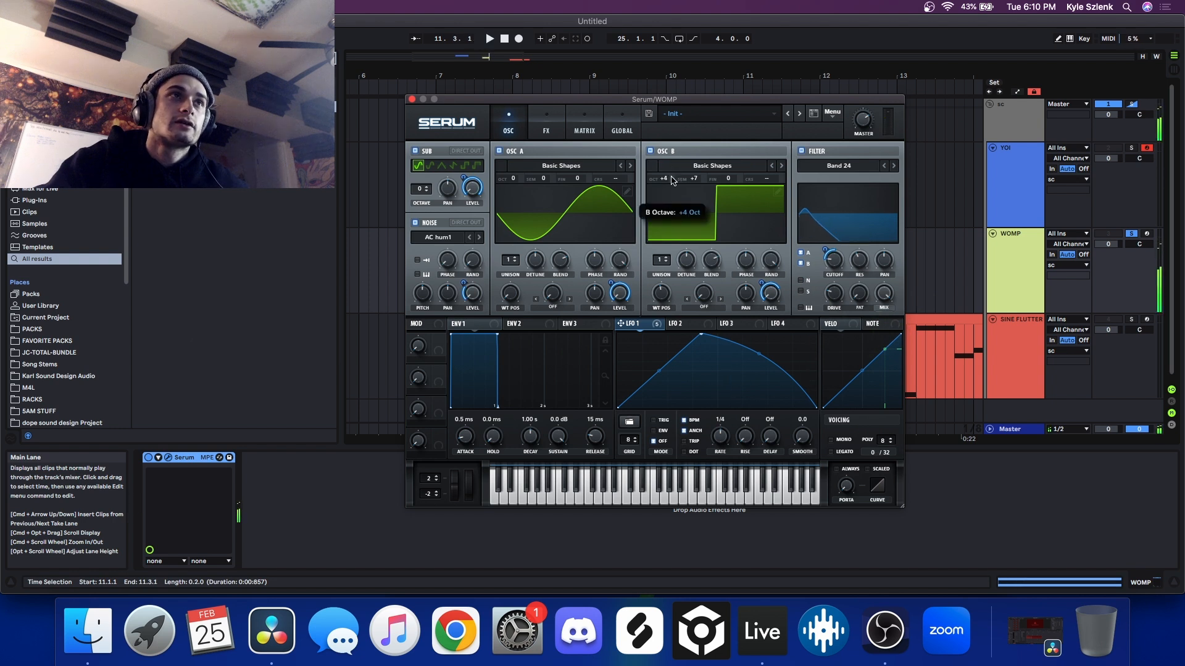
pyautogui.moveTo(834, 268); pyautogui.dragTo(838, 263)
pyautogui.press('space')
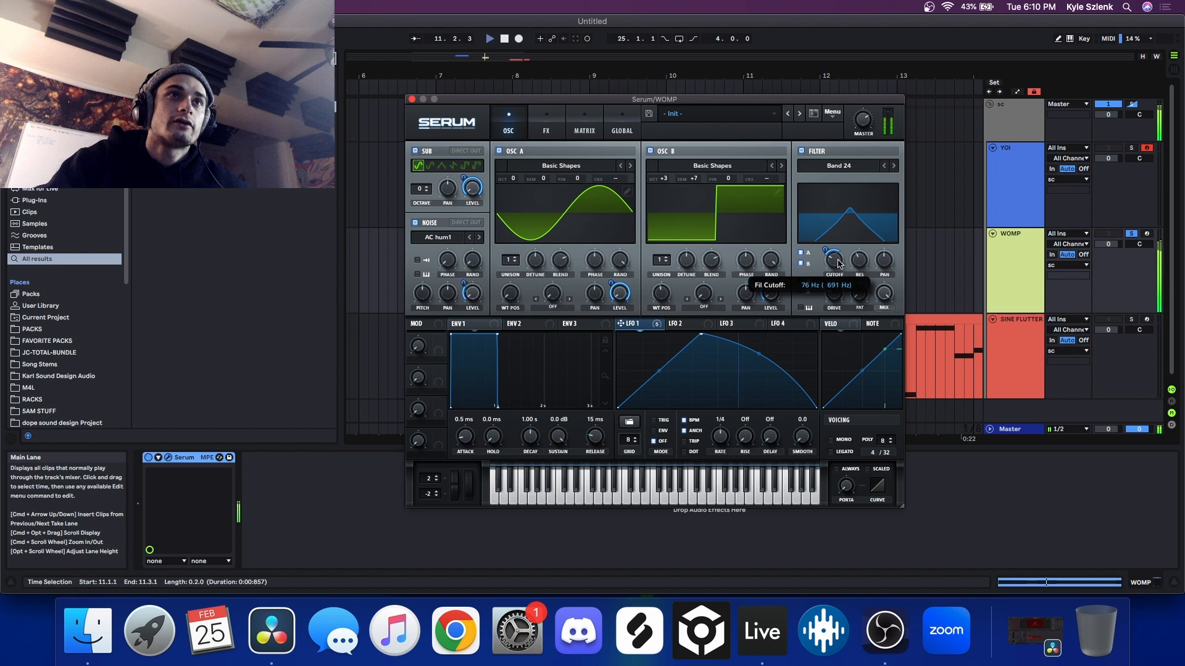
# Change the distortion type to Diode 1, audition the WOMP patch, and close its Serum window
pyautogui.click(546, 129)
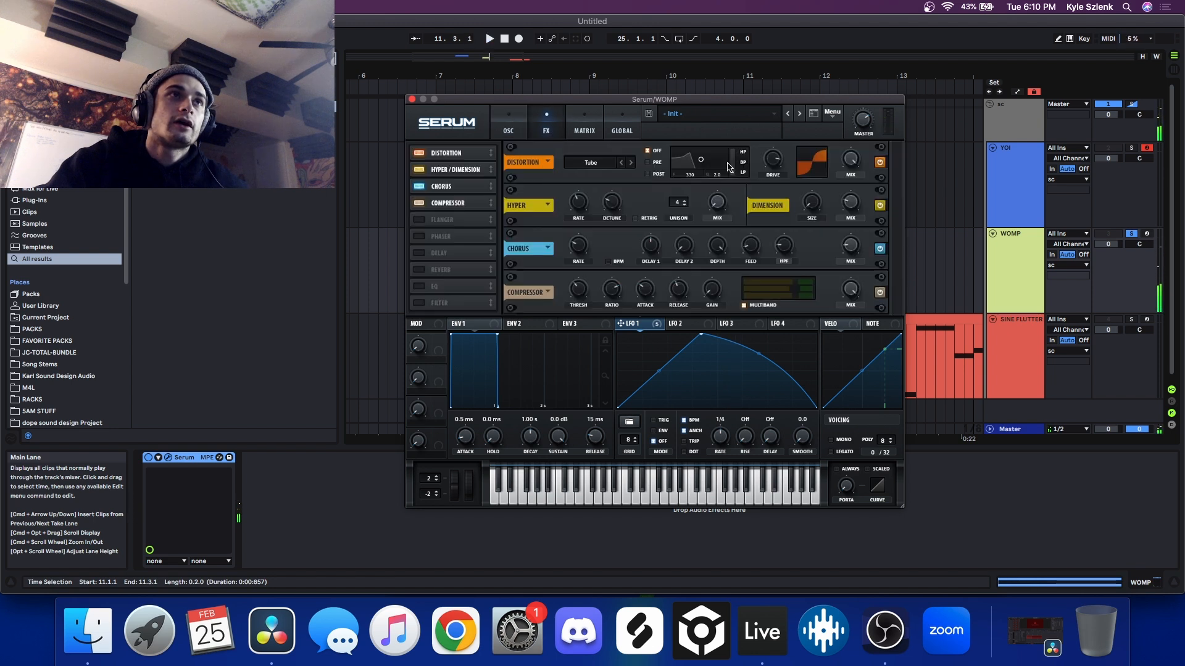
pyautogui.click(630, 163)
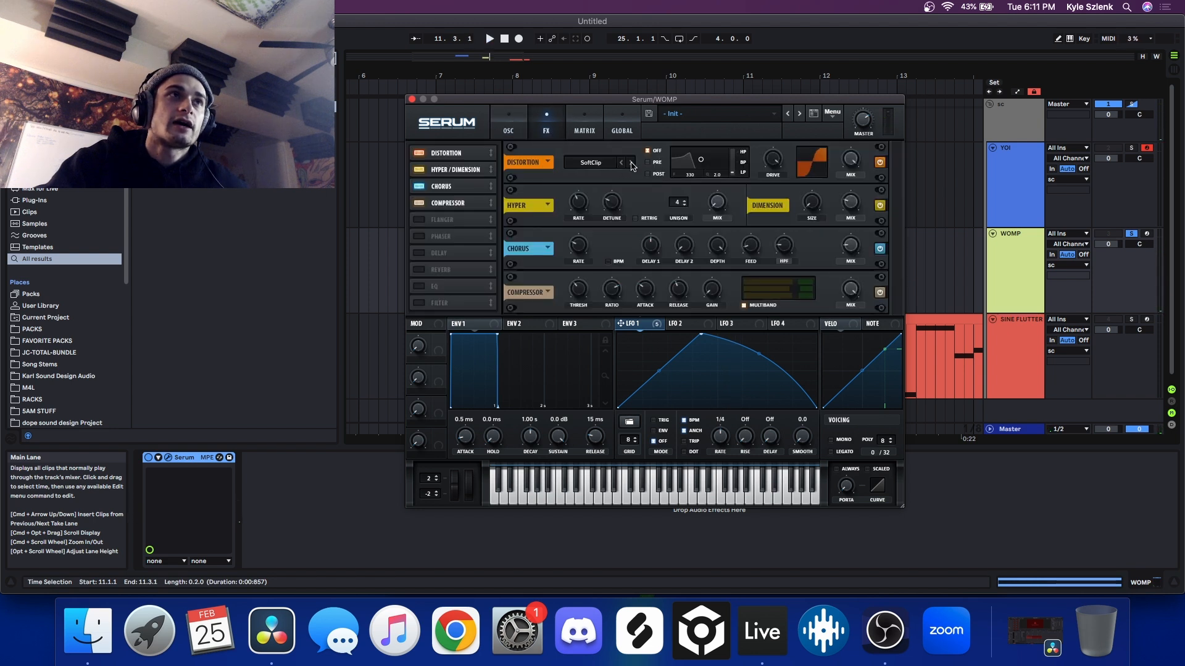
pyautogui.press('space')
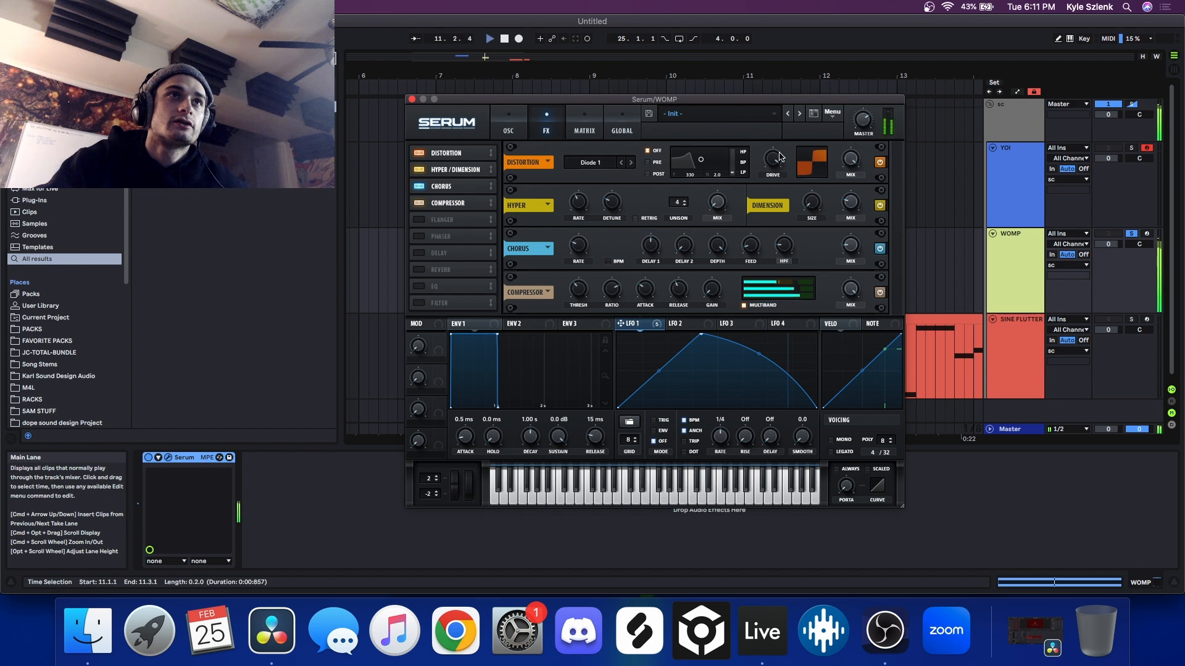
pyautogui.click(412, 98)
pyautogui.press('space')
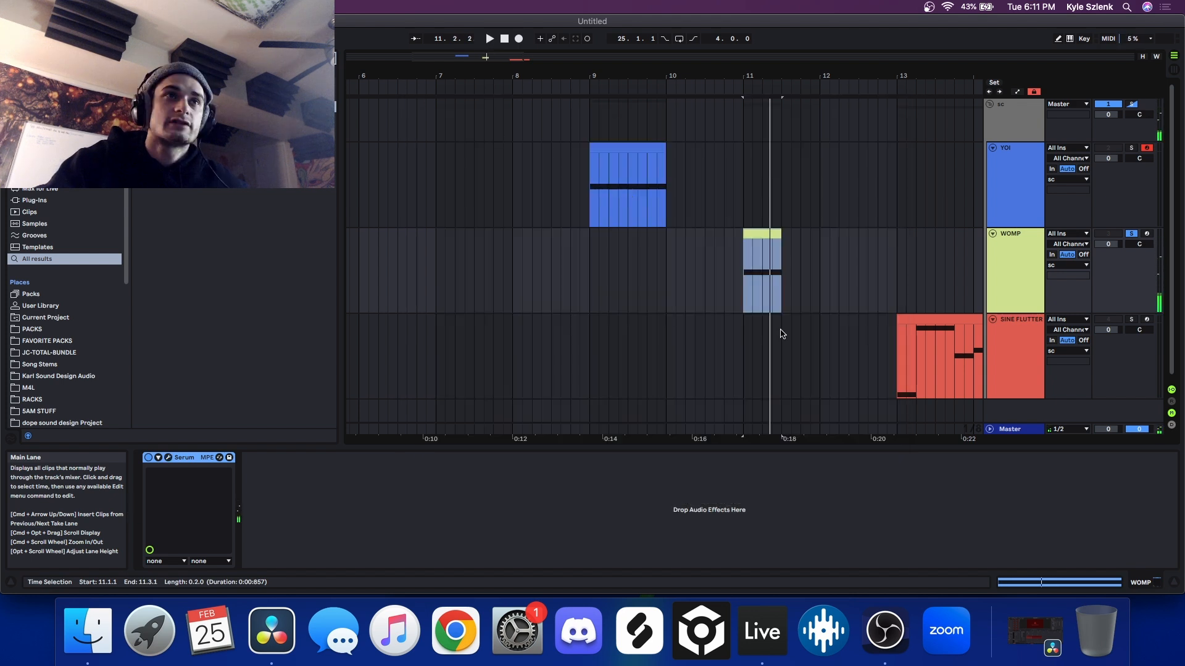
# Select the SINE FLUTTER clip at bar 13 and solo its track
pyautogui.scroll(-5, 781, 334)
pyautogui.click(818, 327)
pyautogui.click(806, 320)
pyautogui.scroll(5, 807, 319)
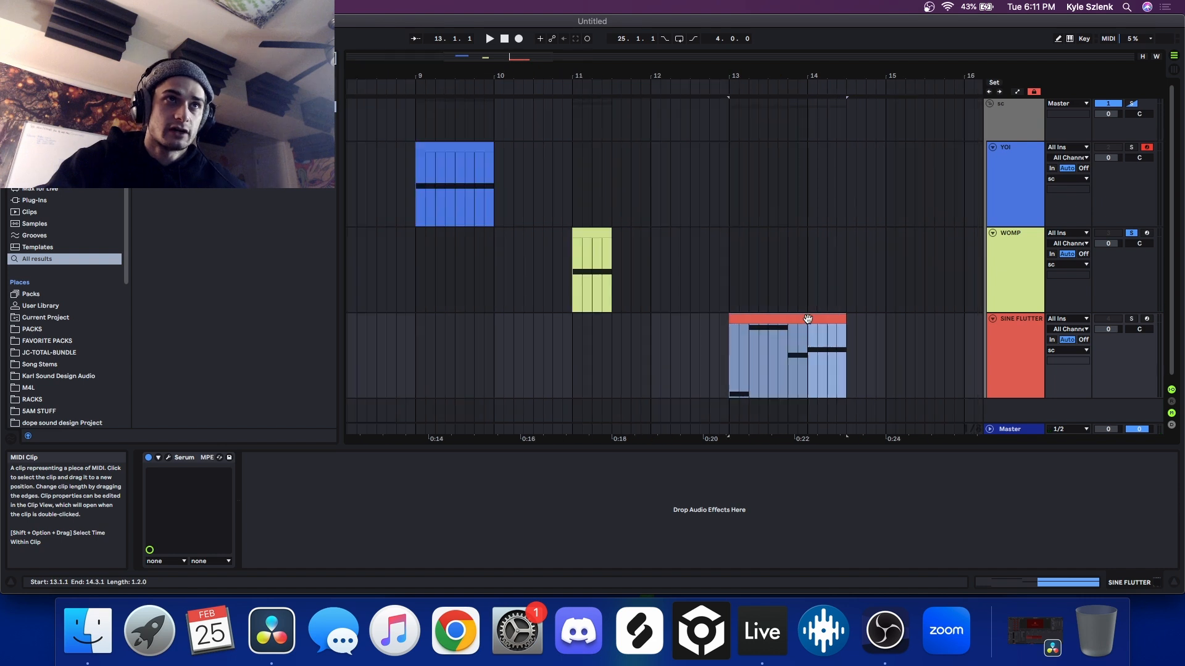
pyautogui.scroll(3, 860, 317)
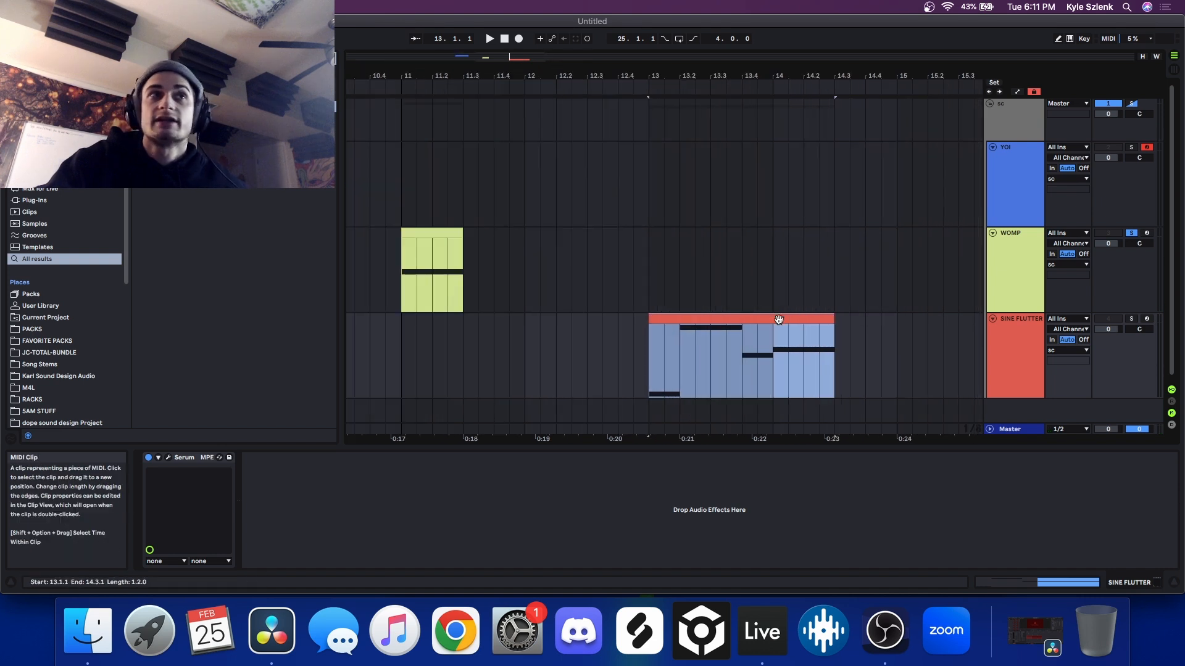
pyautogui.click(1131, 319)
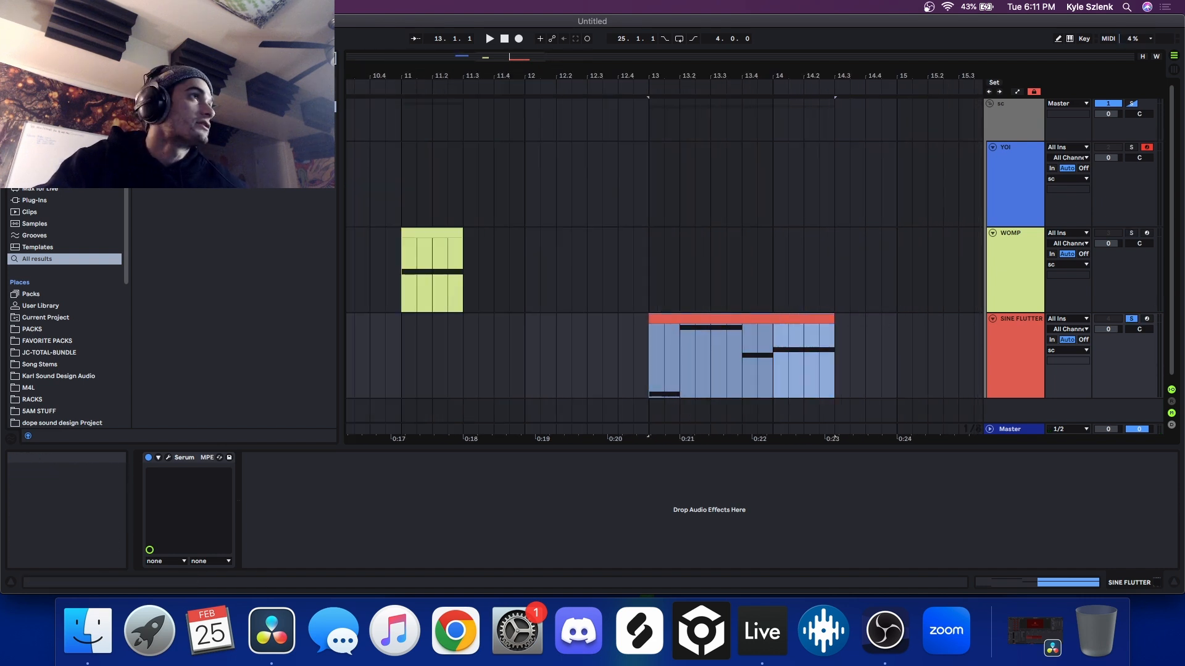
pyautogui.press('ctrl+super+f')
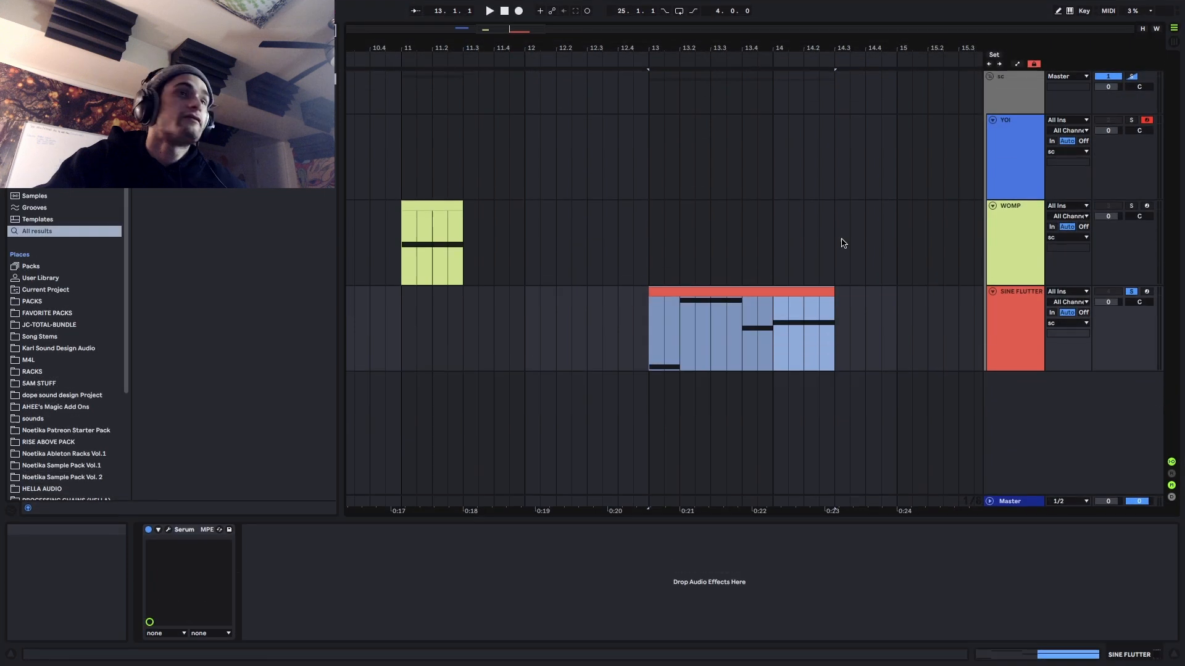
# Open Serum on the SINE FLUTTER track, audition the existing patch, and initialize the preset
pyautogui.click(170, 529)
pyautogui.press('space')
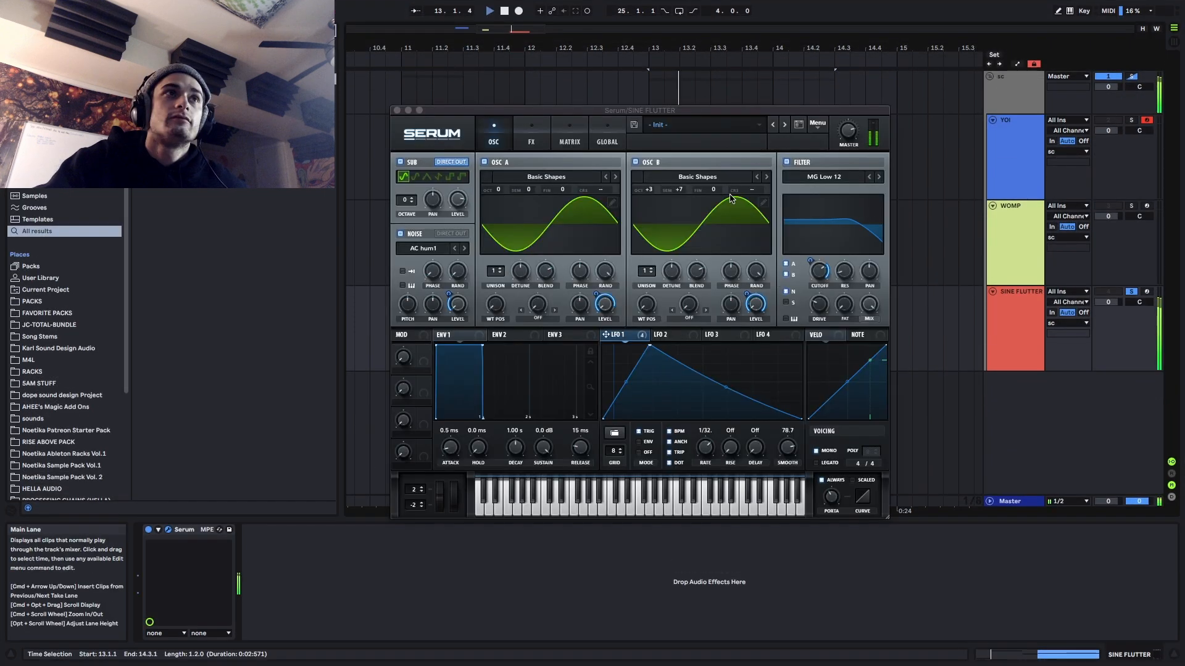
pyautogui.click(817, 123)
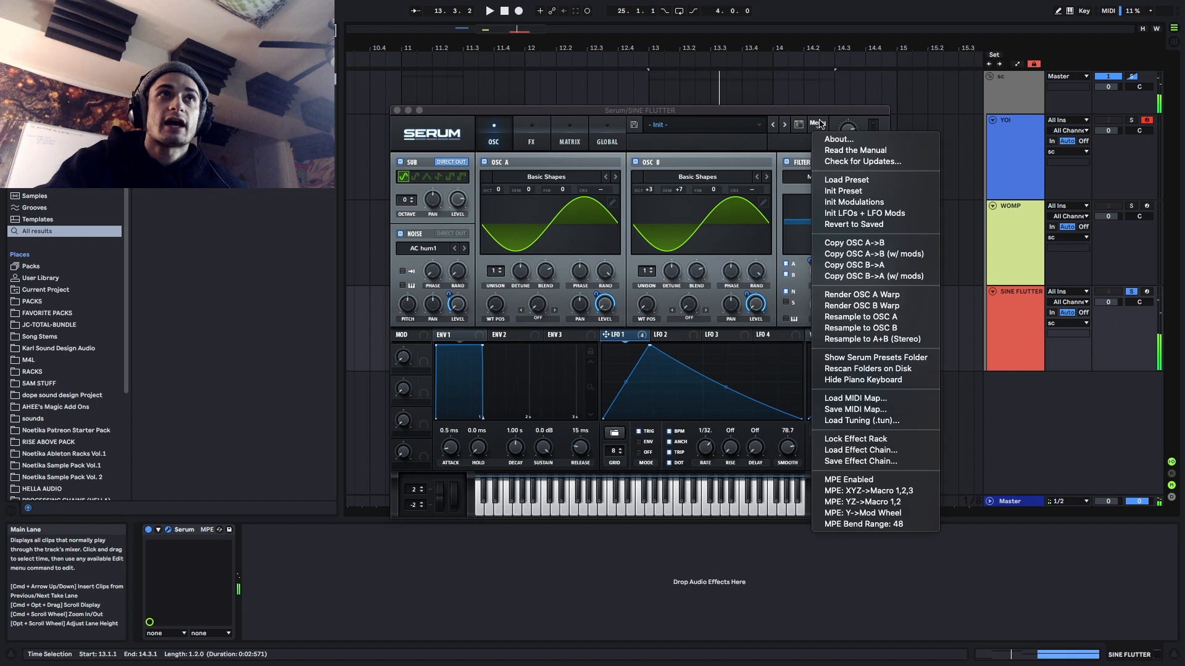
pyautogui.click(863, 191)
# Load the Analog Basic Shapes wavetable into OSC A
pyautogui.click(546, 177)
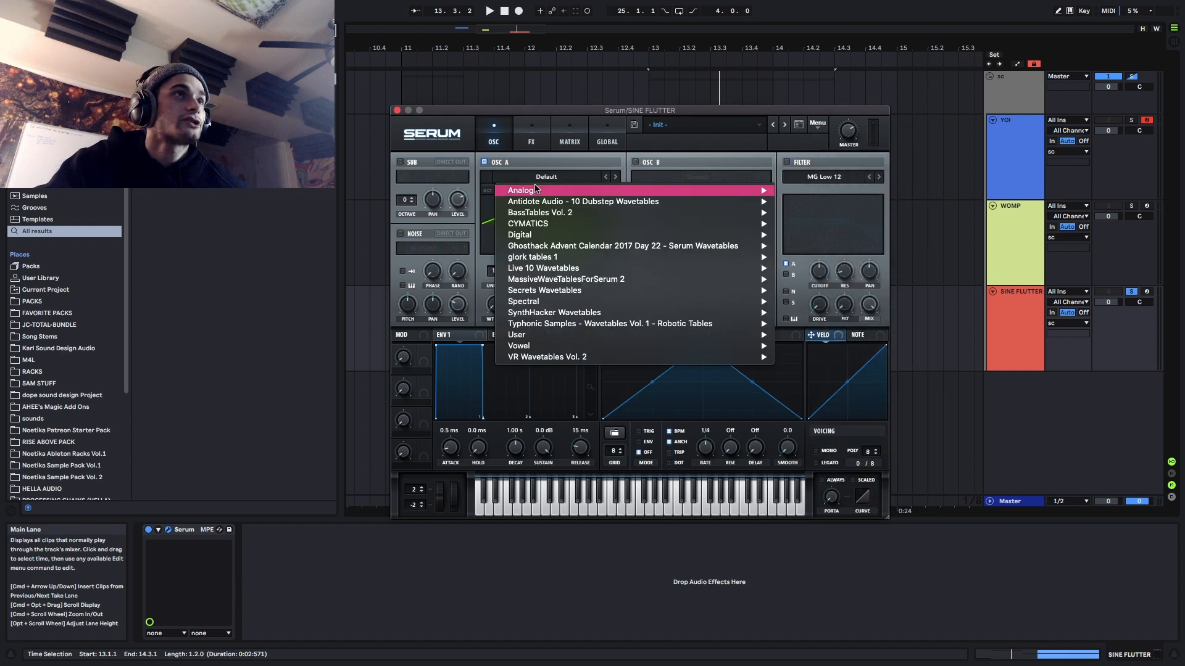
pyautogui.moveTo(753, 192)
pyautogui.click(812, 245)
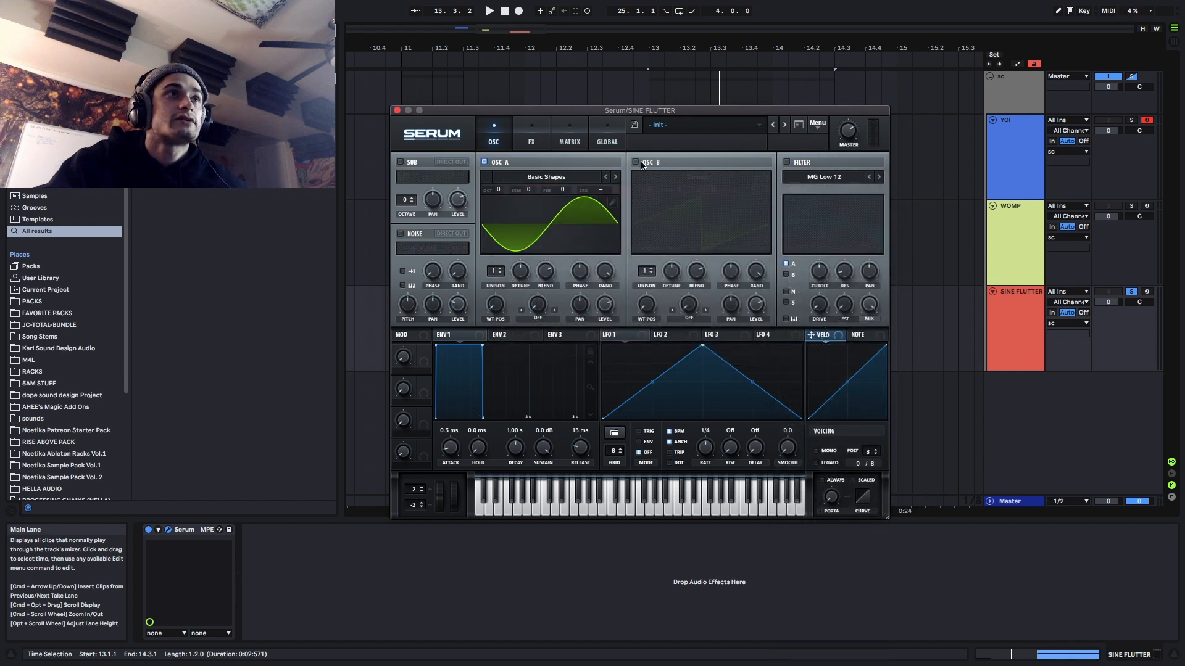
# Enable OSC B with the Basic Shapes wavetable and tune it to +3 octaves and +7 semitones
pyautogui.click(636, 163)
pyautogui.click(684, 179)
pyautogui.moveTo(685, 191)
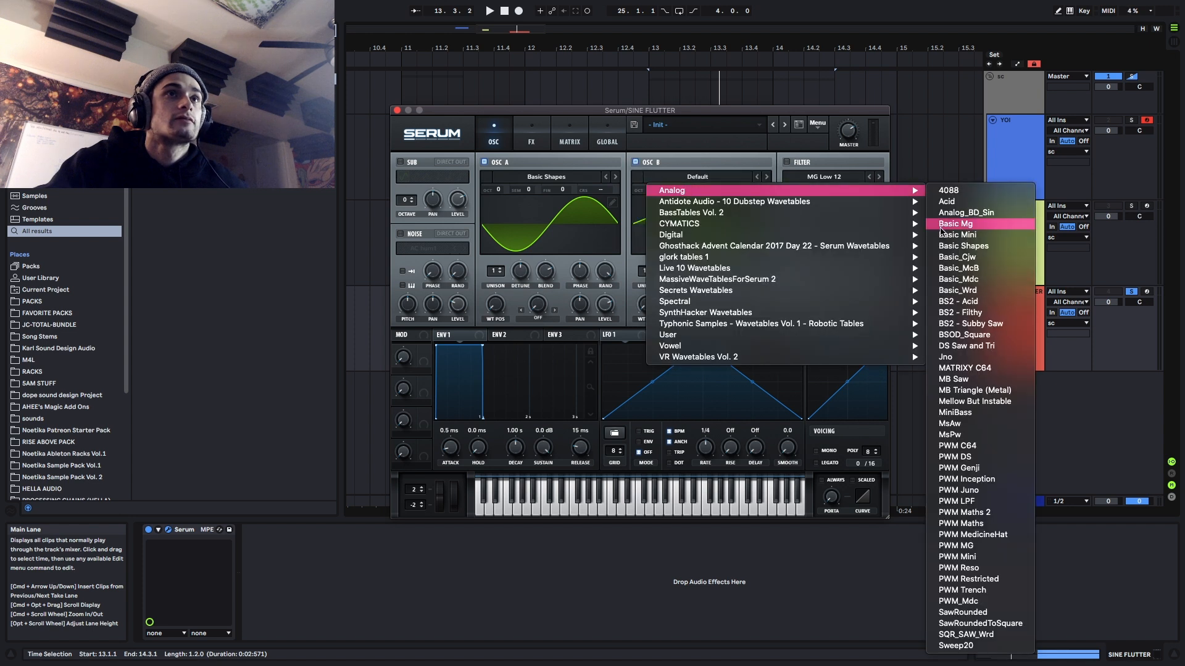
pyautogui.click(981, 235)
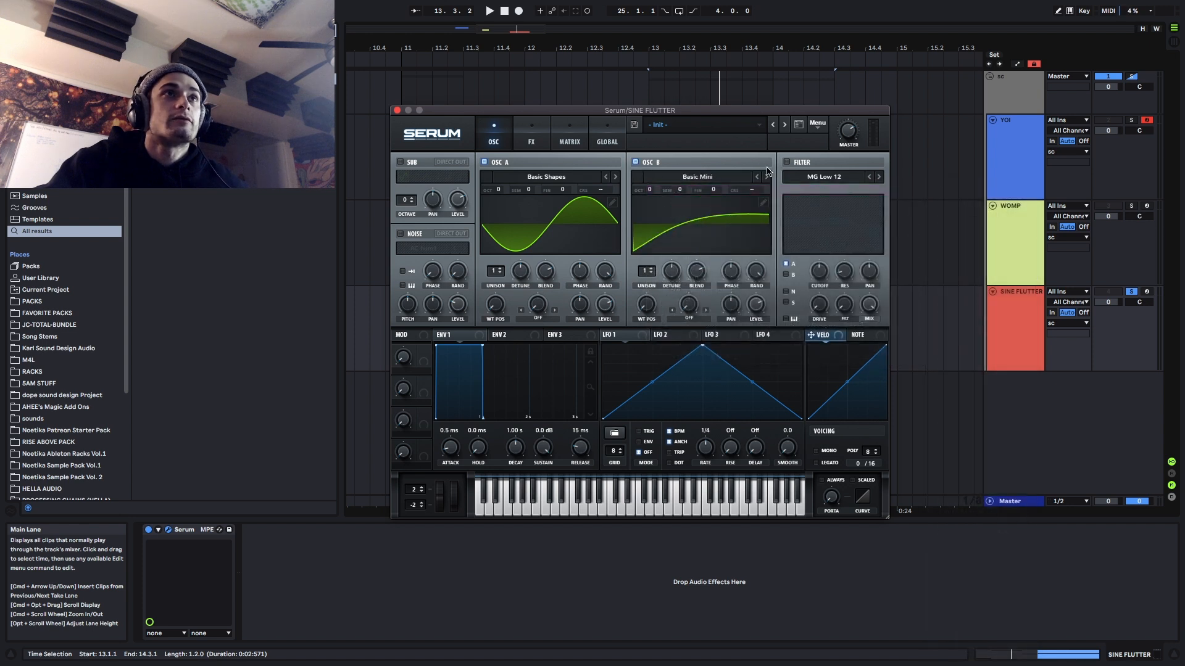
pyautogui.click(766, 177)
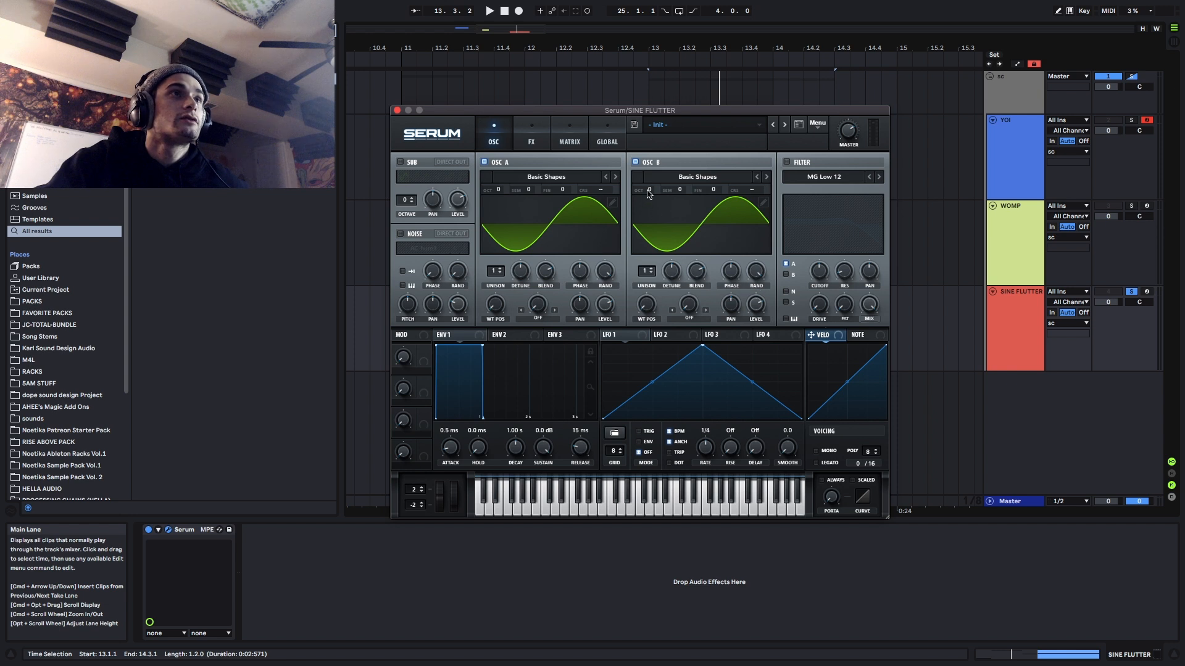
pyautogui.moveTo(647, 193); pyautogui.dragTo(684, 179)
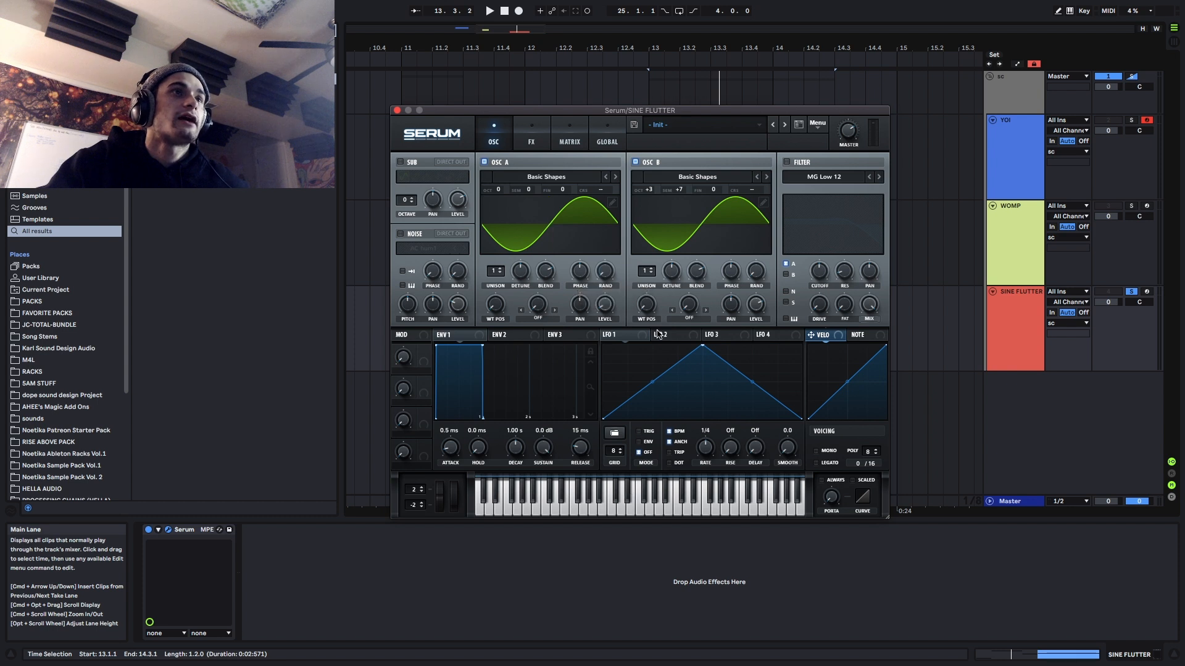
# Assign LFO 1 to both oscillator levels, then shape it with an early peak, inward-curved fall and 1/32 dotted rate
pyautogui.moveTo(625, 336); pyautogui.dragTo(756, 304)
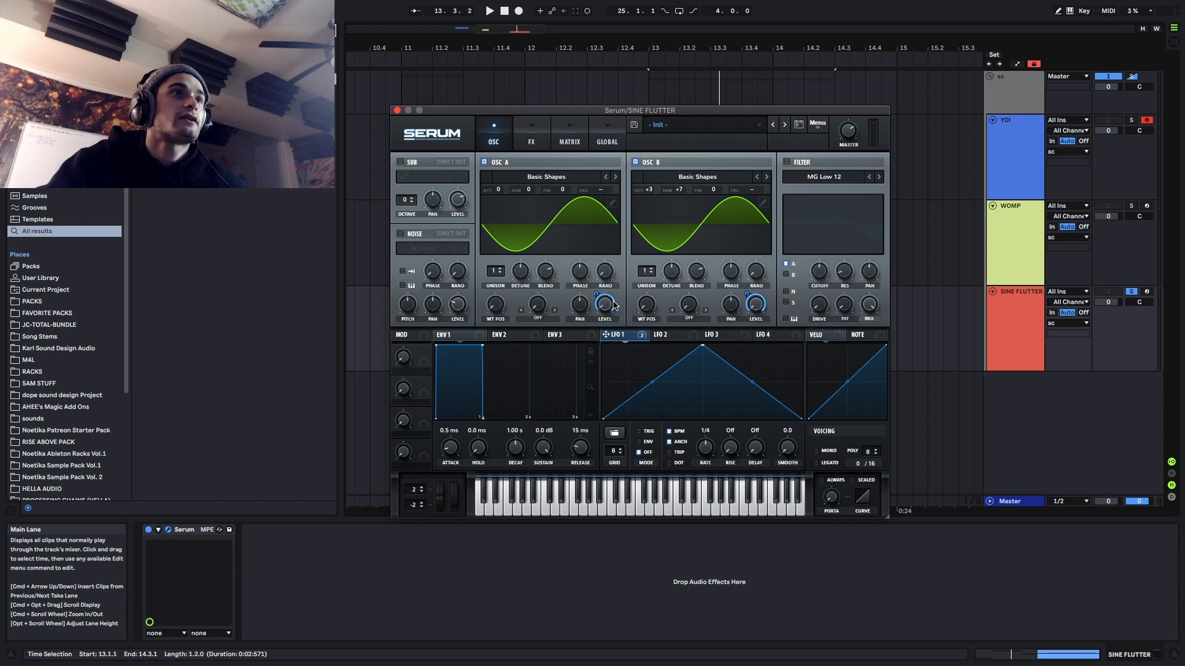
pyautogui.moveTo(702, 345); pyautogui.dragTo(649, 346)
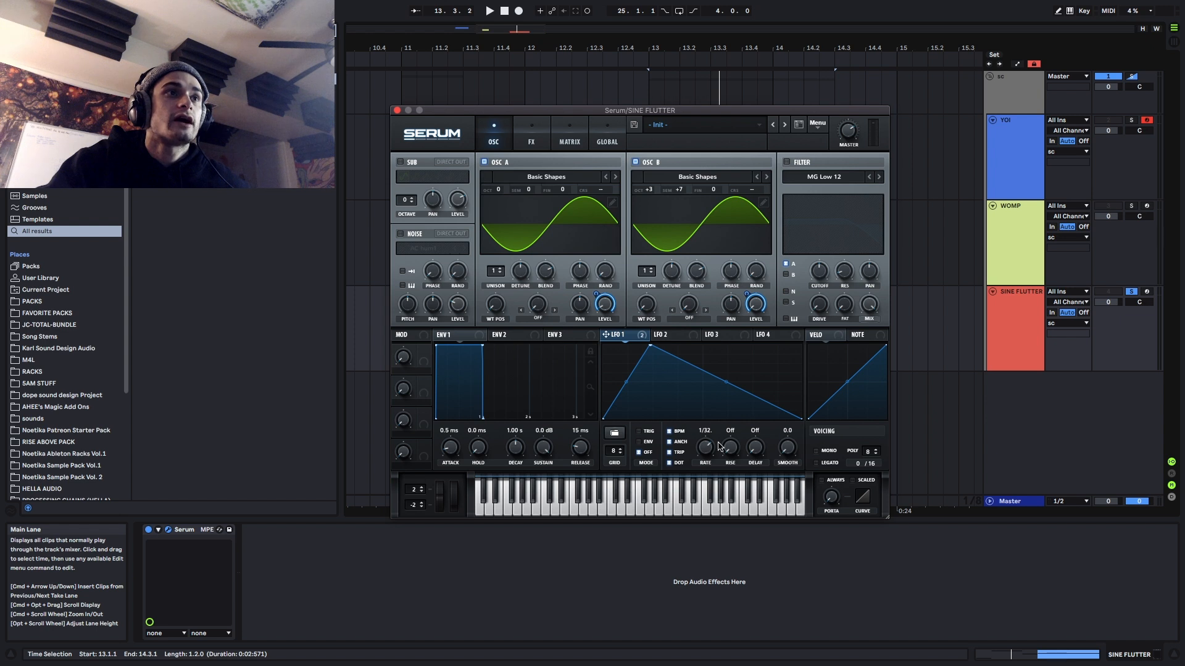
pyautogui.press('space')
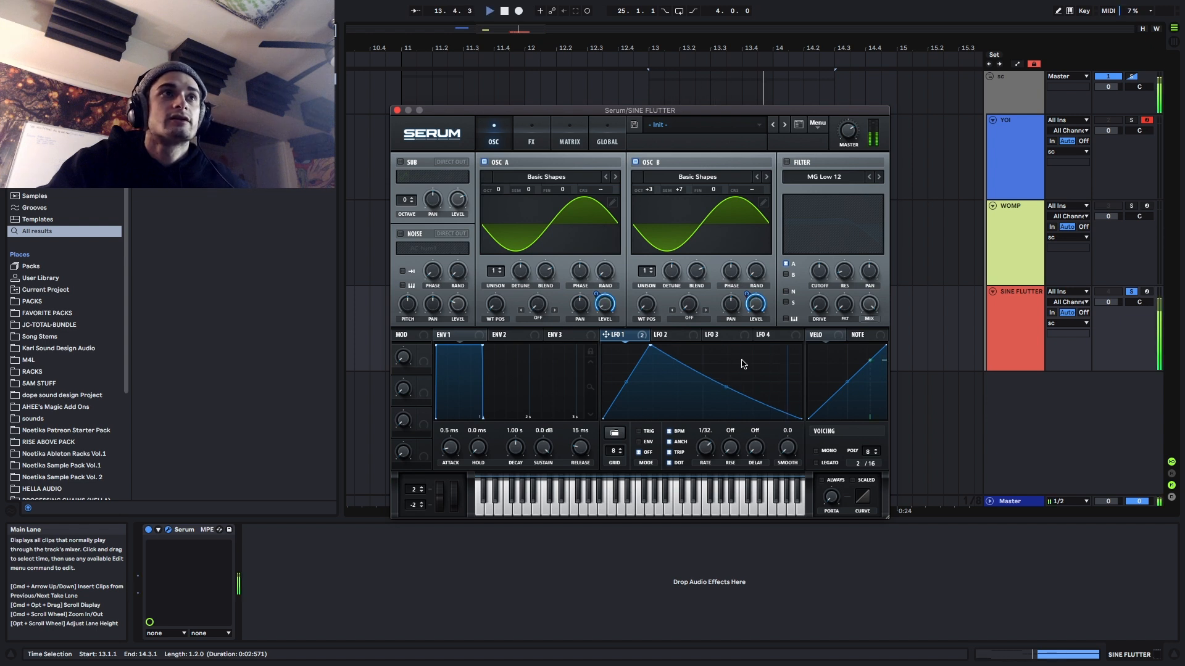
# Enable the noise oscillator with AC hum1, assign LFO 1 to its level at 60, and audition the patch
pyautogui.press('space')
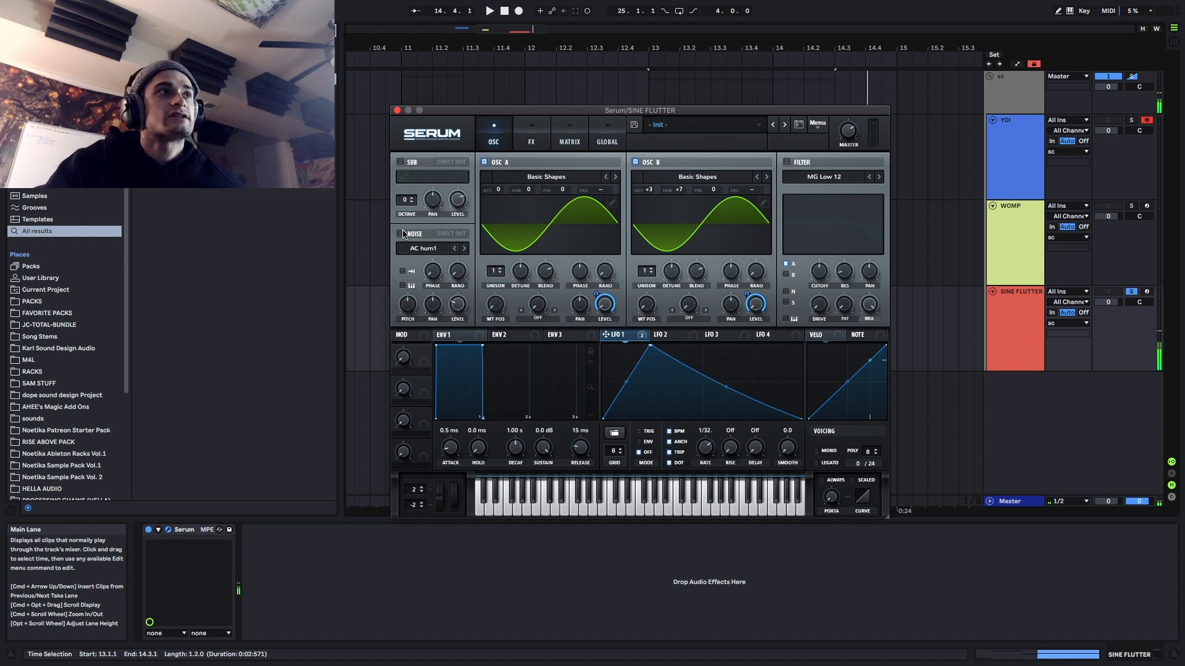
pyautogui.click(400, 234)
pyautogui.moveTo(626, 337); pyautogui.dragTo(457, 370)
pyautogui.press('space')
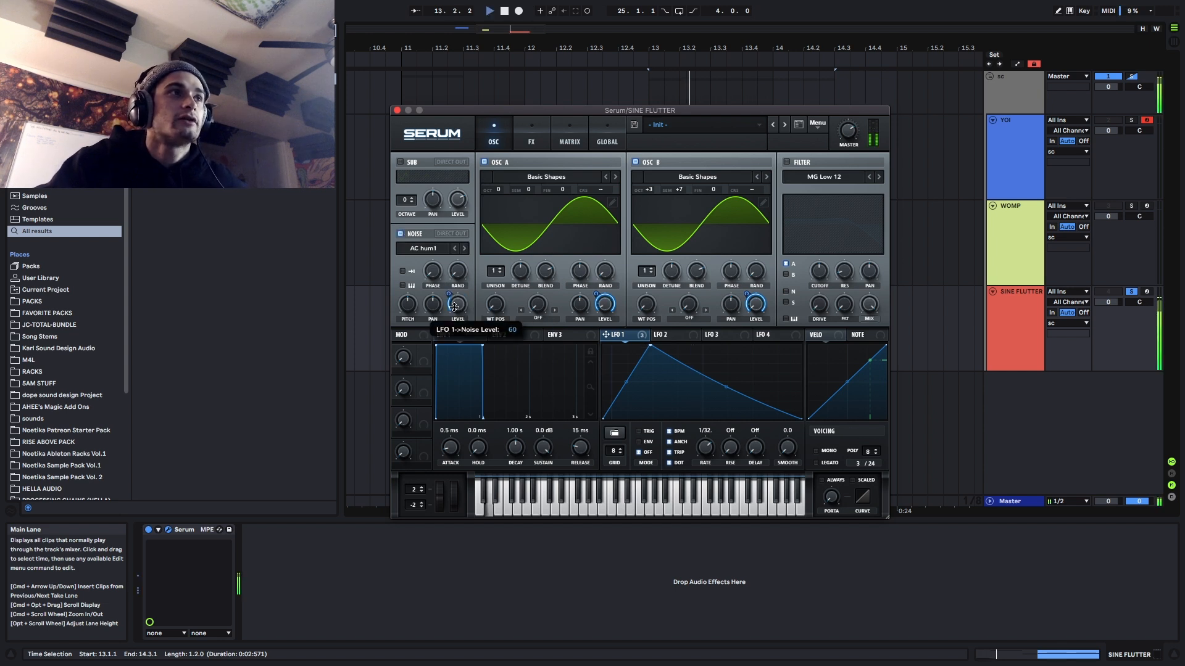
pyautogui.press('space')
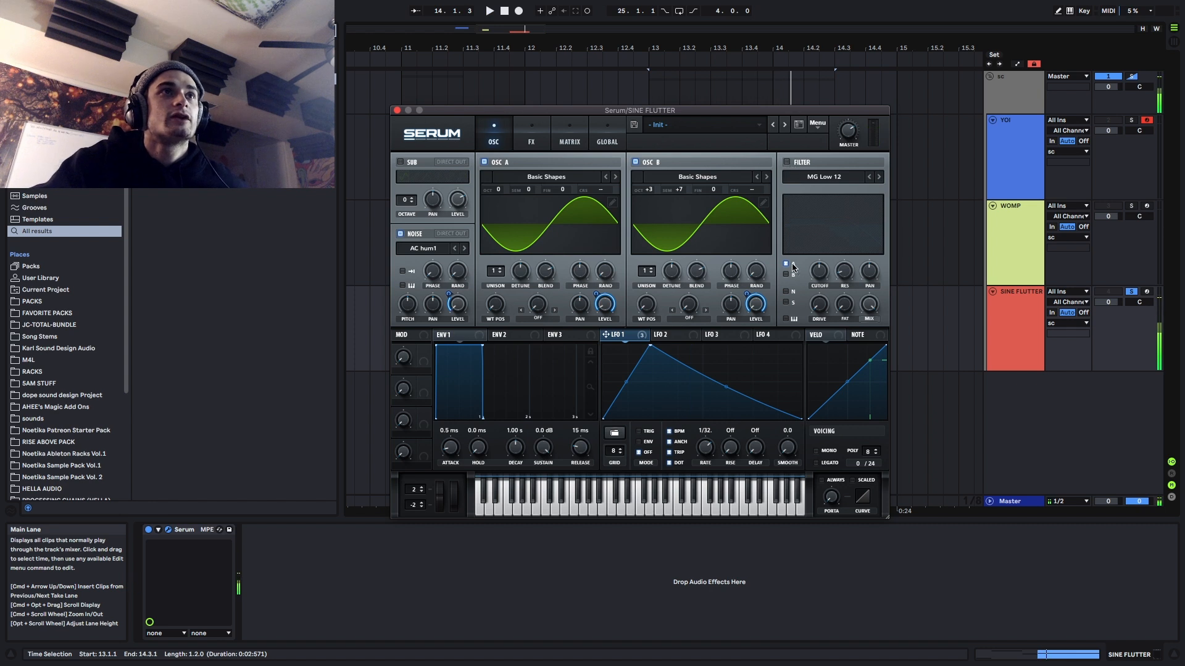
# Enable the MG Low 12 filter for both oscillators and noise, then modulate its cutoff by 30 and its drive with LFO 1
pyautogui.click(788, 163)
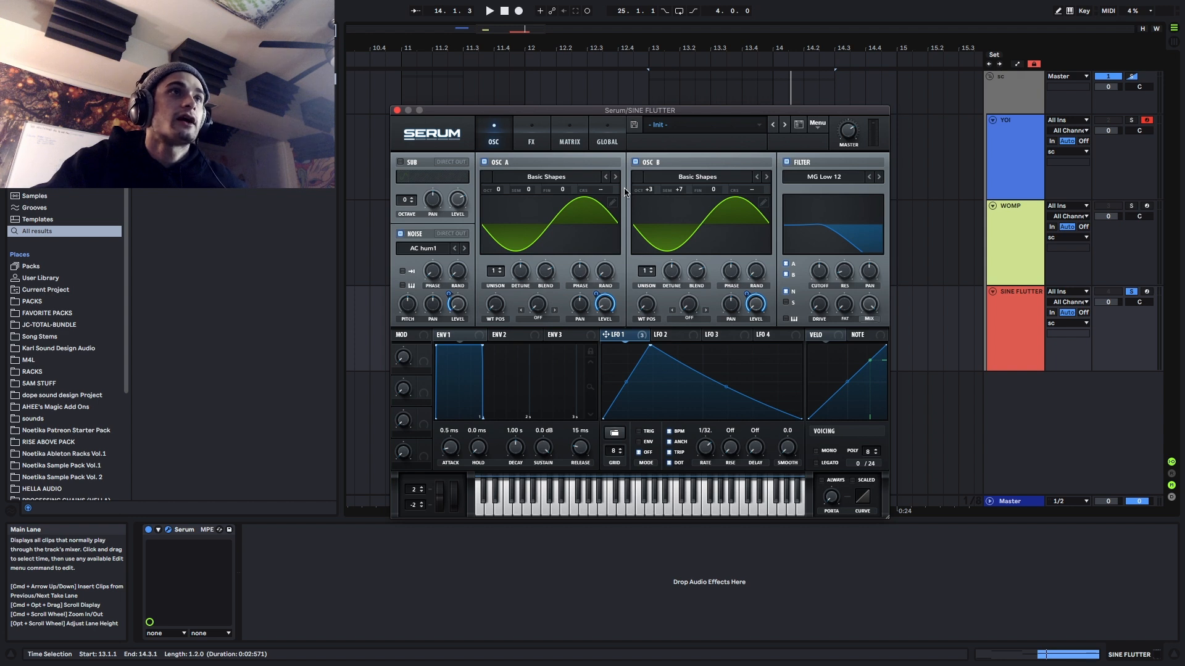
pyautogui.moveTo(634, 335); pyautogui.dragTo(814, 274)
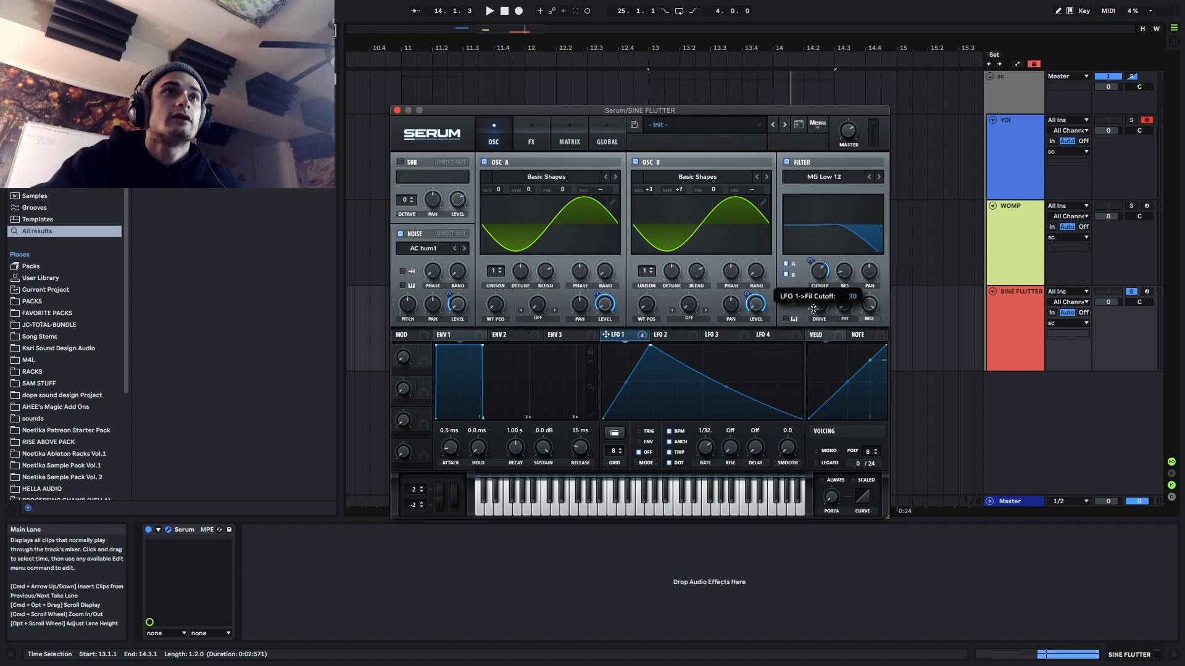
pyautogui.moveTo(813, 308); pyautogui.dragTo(814, 310)
pyautogui.press('space')
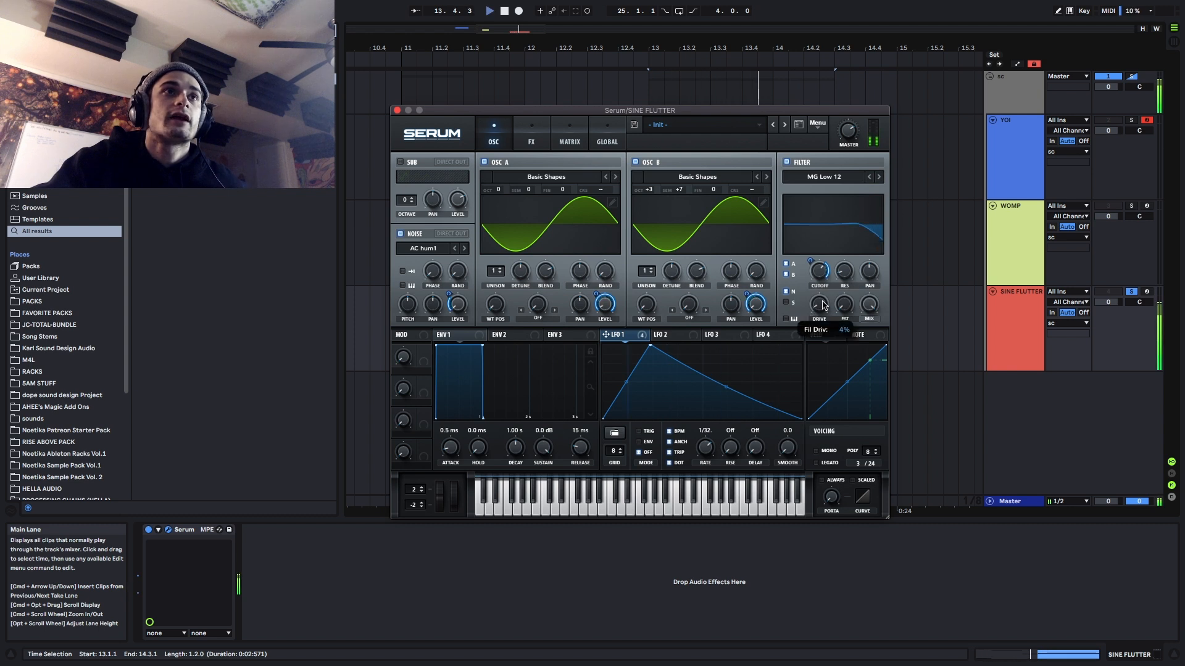
pyautogui.moveTo(617, 335); pyautogui.dragTo(818, 315)
pyautogui.press('space')
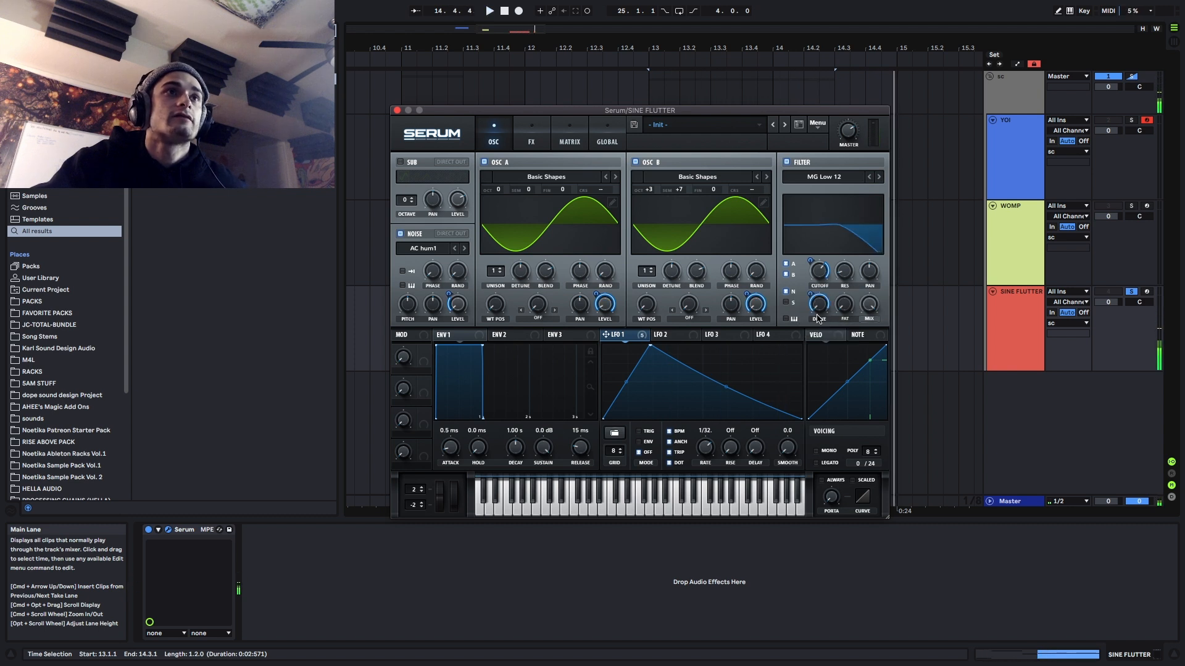
# Make the voicing mono with always-on portamento of 141 ms, and set LFO 1 smoothing to 77.4
pyautogui.press('space')
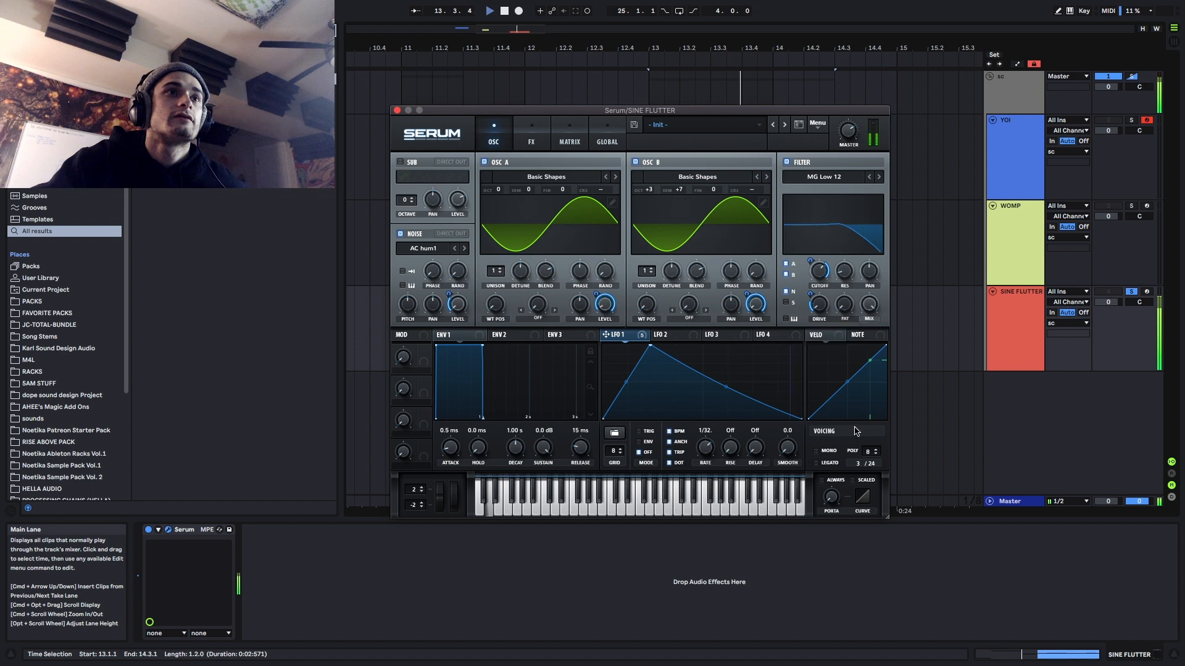
pyautogui.click(815, 451)
pyautogui.press('space')
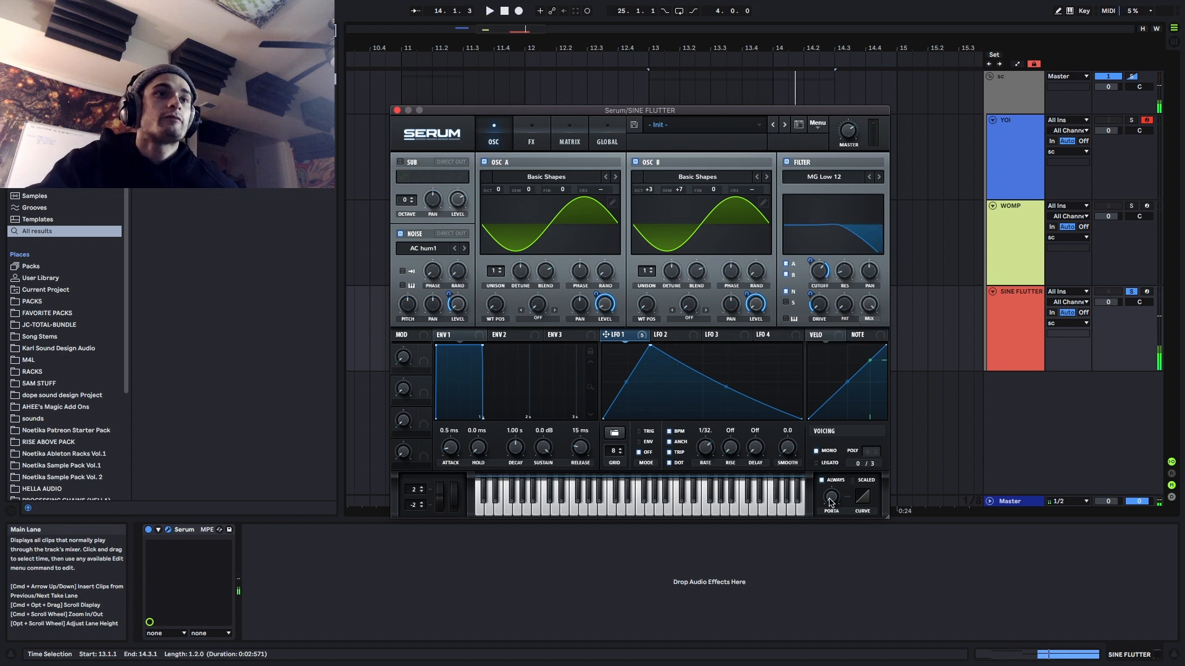
pyautogui.moveTo(829, 503); pyautogui.dragTo(837, 474)
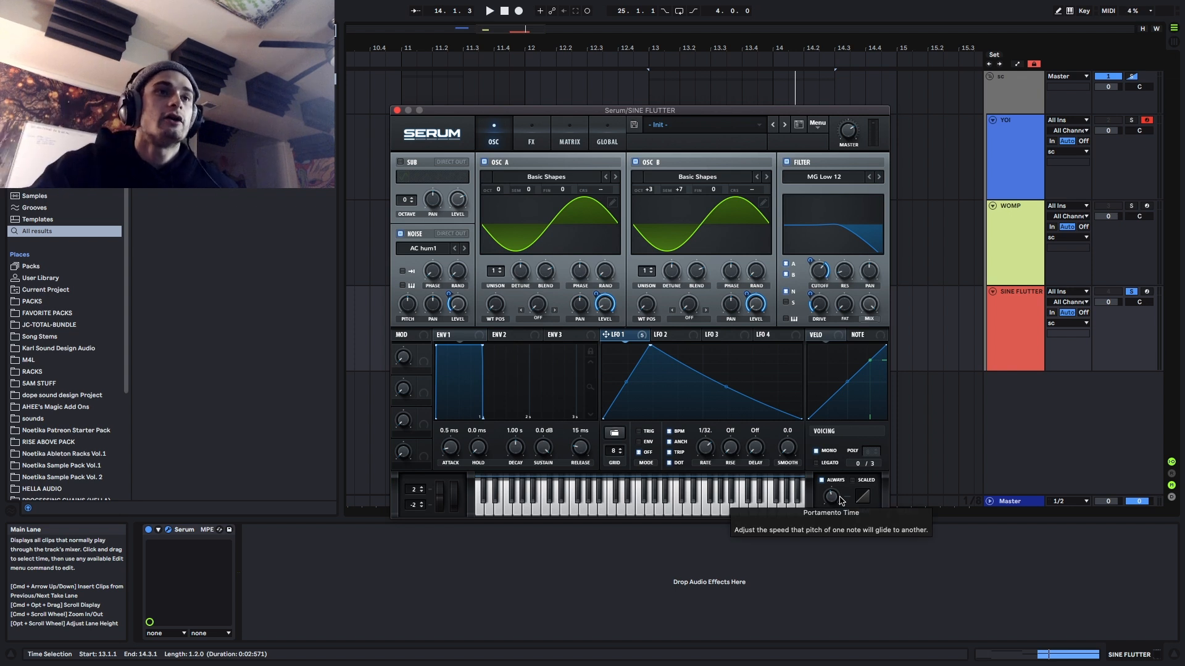
pyautogui.press('space')
pyautogui.moveTo(841, 499); pyautogui.dragTo(833, 499)
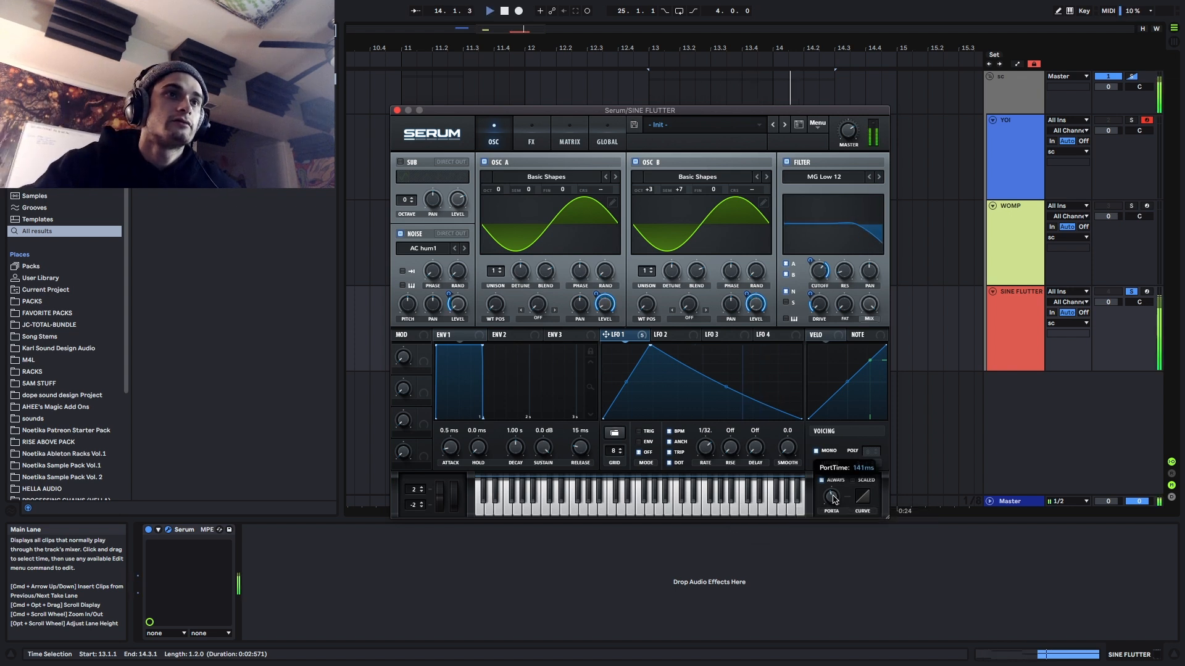
pyautogui.press('space')
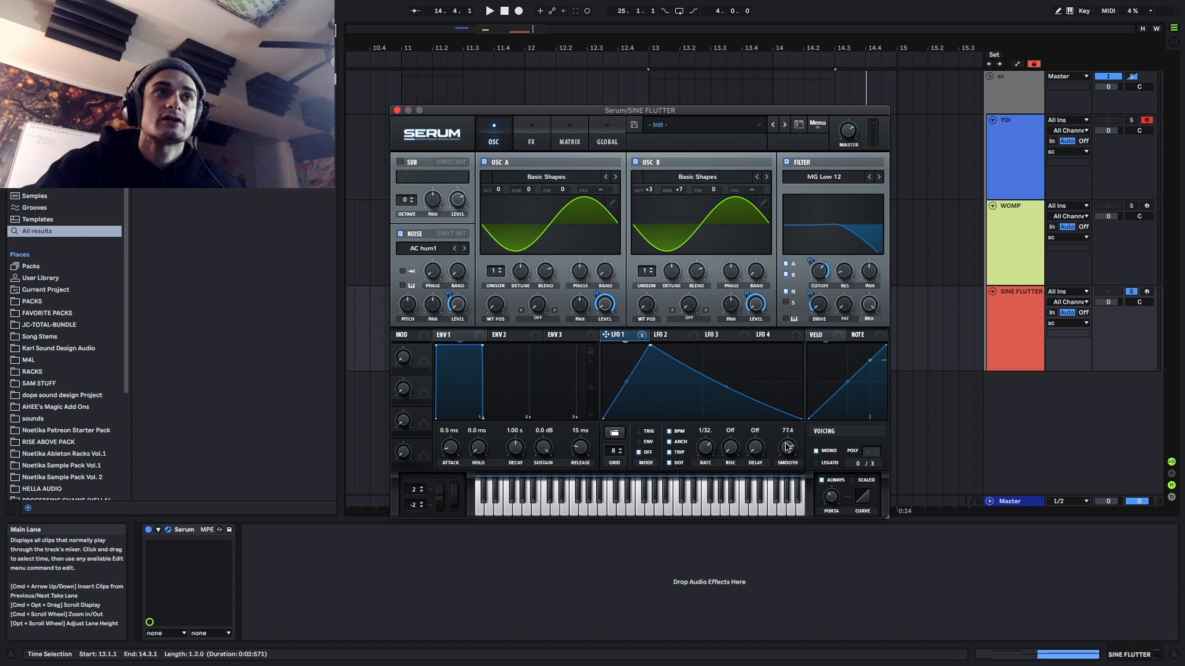
pyautogui.press('space')
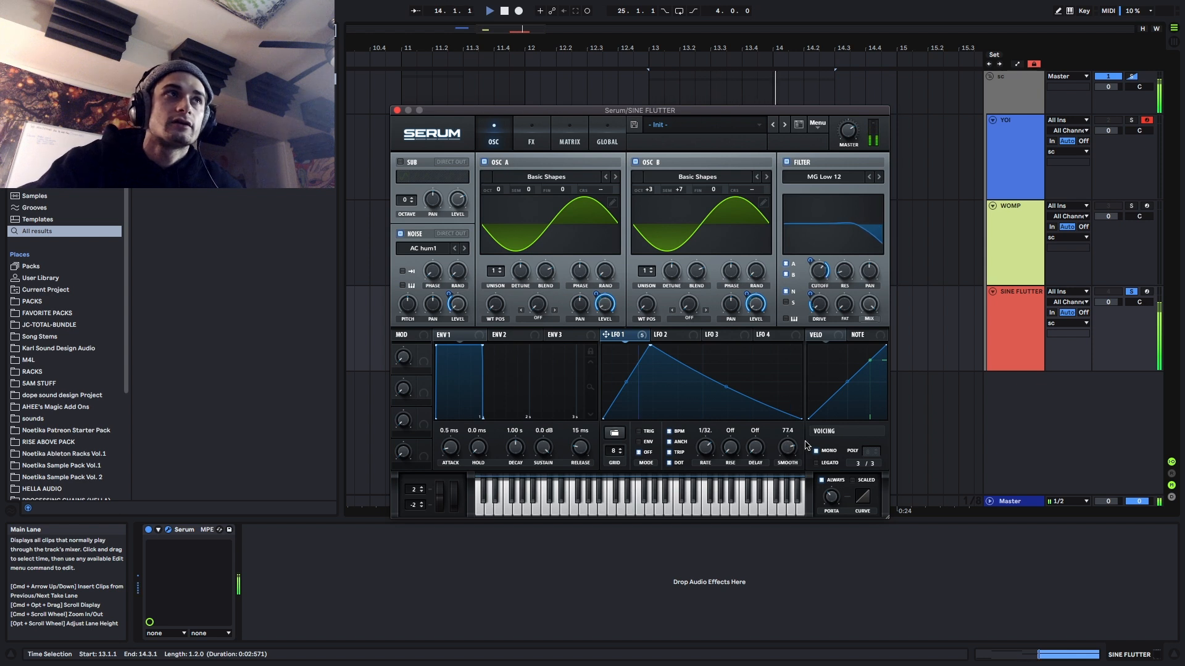
# Add Tube distortion at the start of the effects chain and adjust its drive to a moderate amount by ear
pyautogui.click(543, 135)
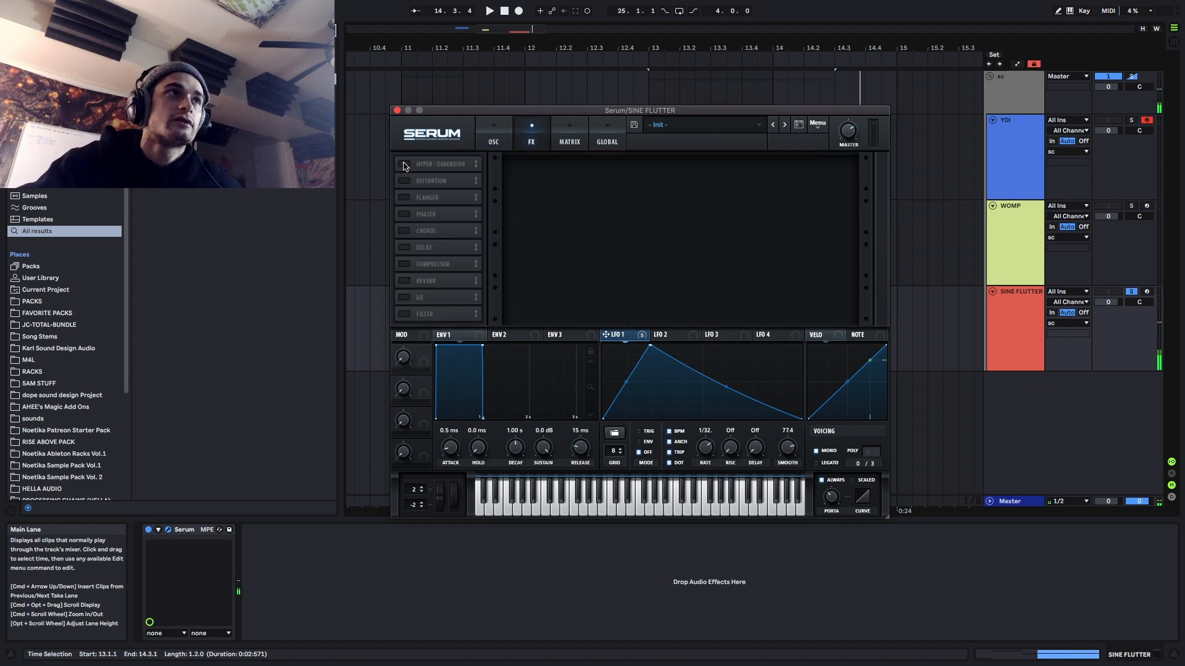
pyautogui.click(404, 164)
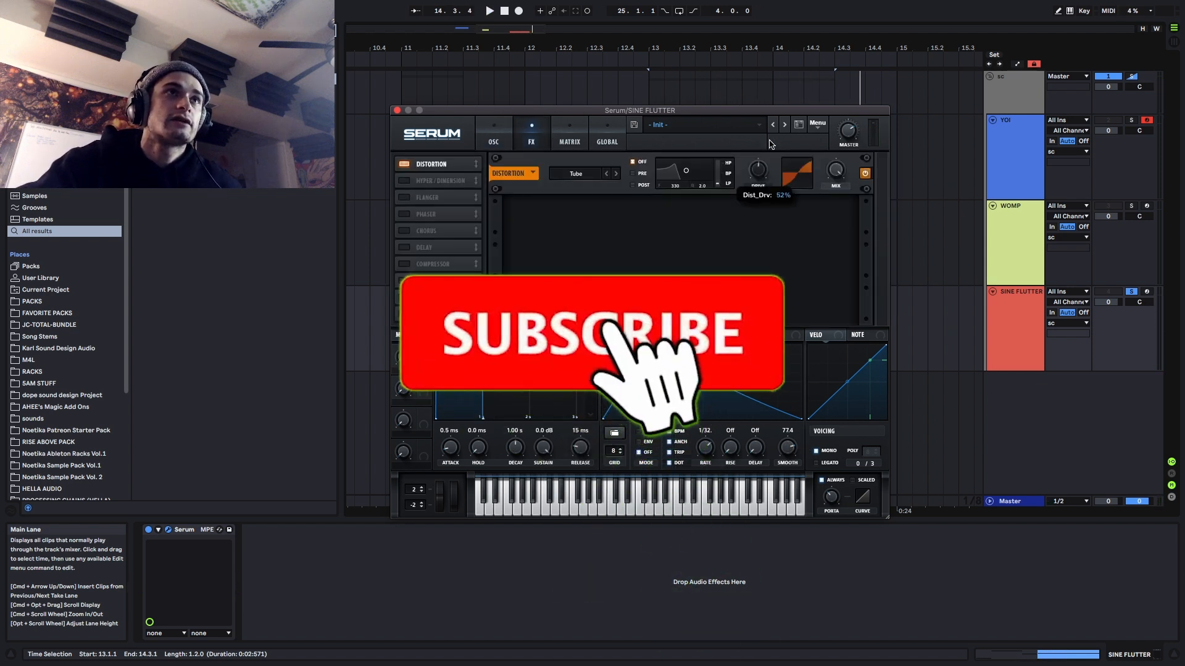
pyautogui.press('space')
pyautogui.moveTo(758, 173); pyautogui.dragTo(784, 118)
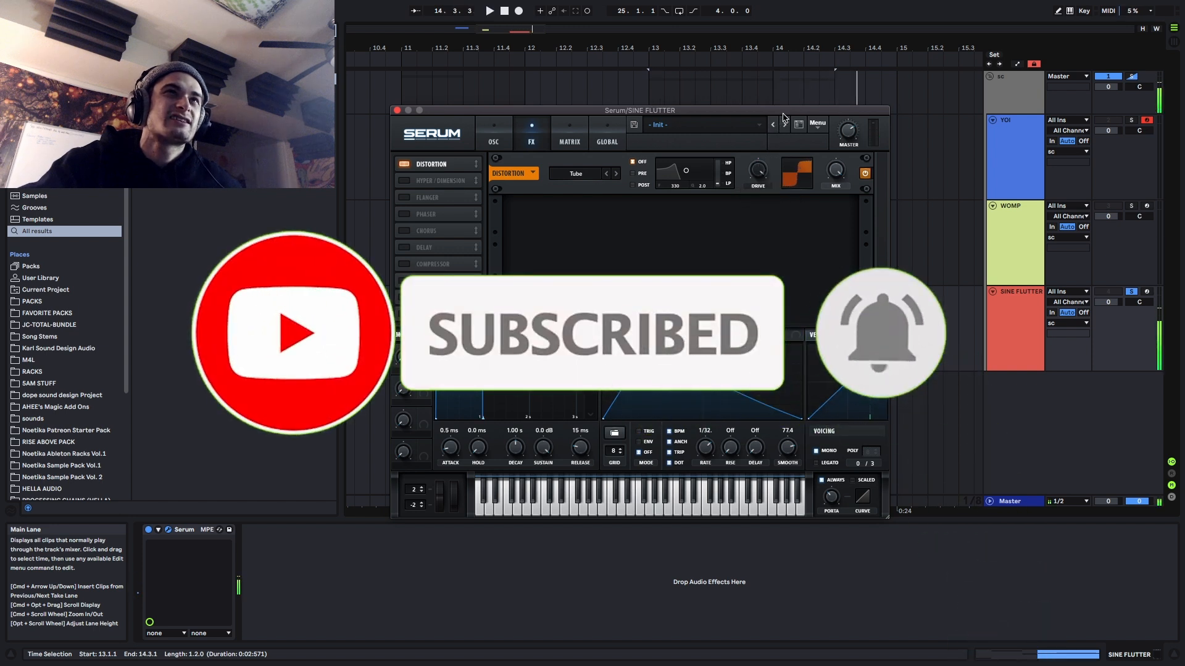
pyautogui.press('space')
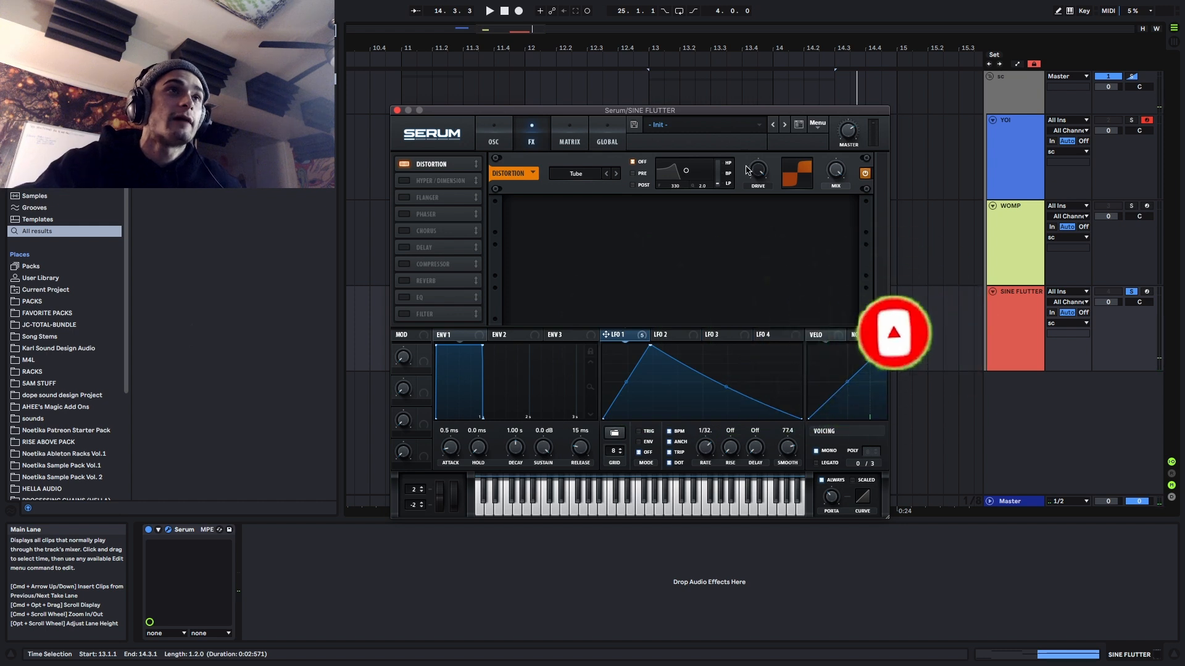
pyautogui.moveTo(758, 173); pyautogui.dragTo(761, 208)
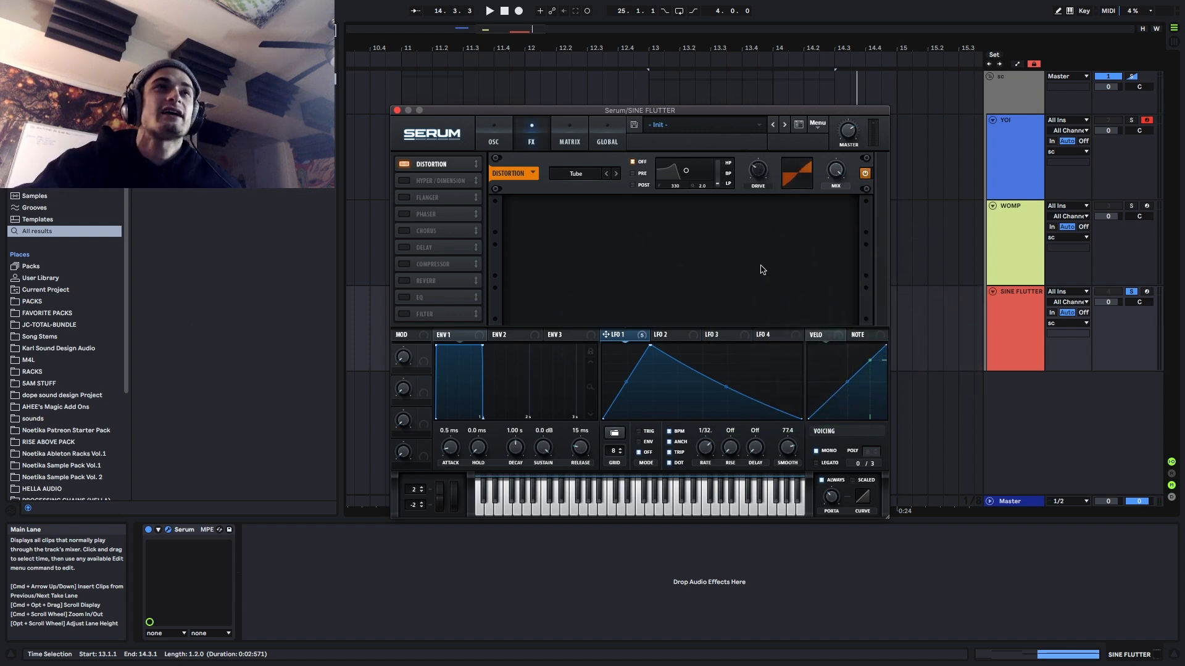
pyautogui.press('space')
pyautogui.moveTo(762, 165); pyautogui.dragTo(765, 154)
pyautogui.press('space')
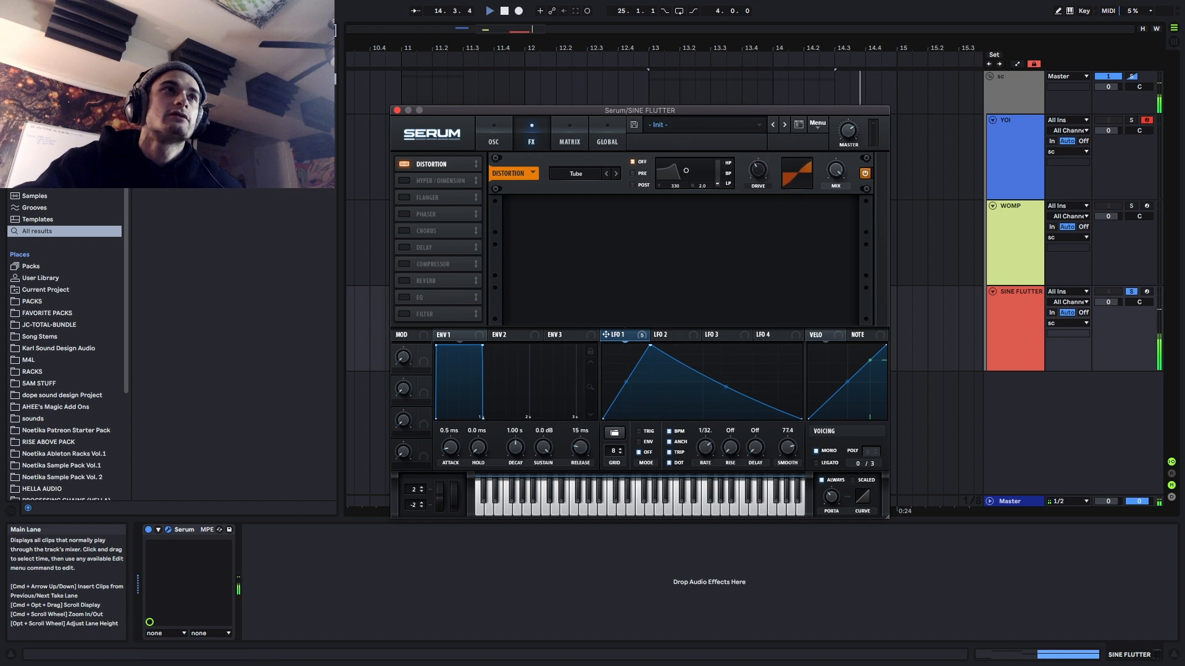
# Add Hyper/Dimension with the Dimension mix at 9%, followed by Chorus with its mix at 11% and its filter set to HPF
pyautogui.click(404, 180)
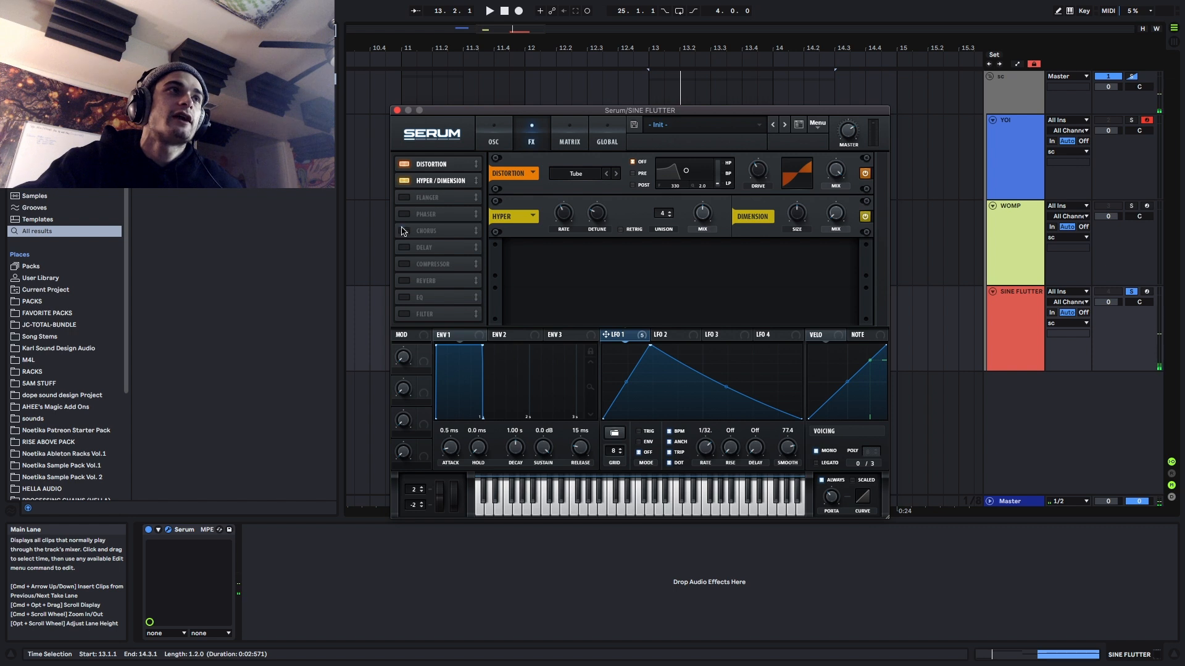
pyautogui.click(404, 230)
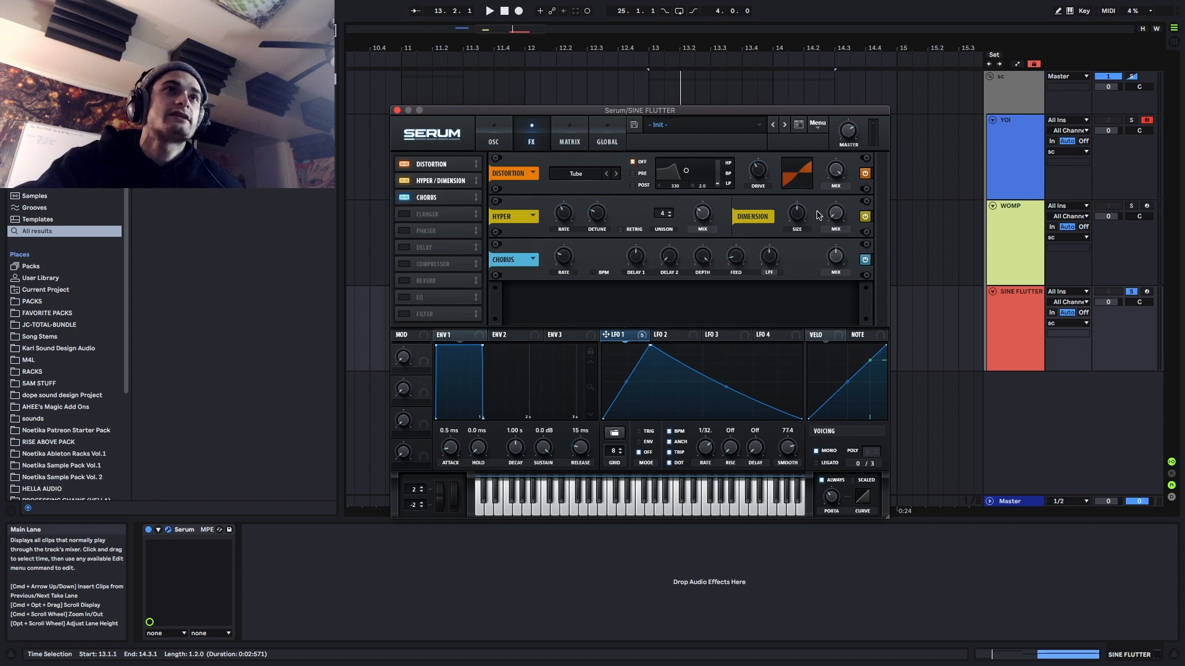
pyautogui.moveTo(802, 211); pyautogui.dragTo(835, 218)
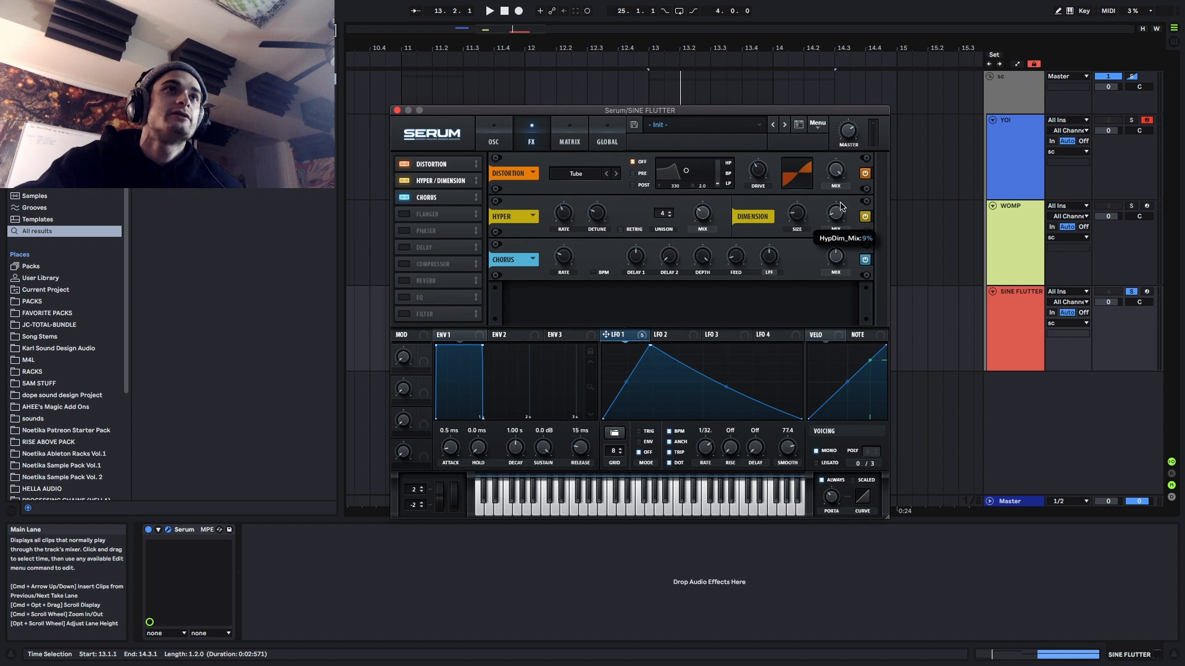
pyautogui.moveTo(834, 276)
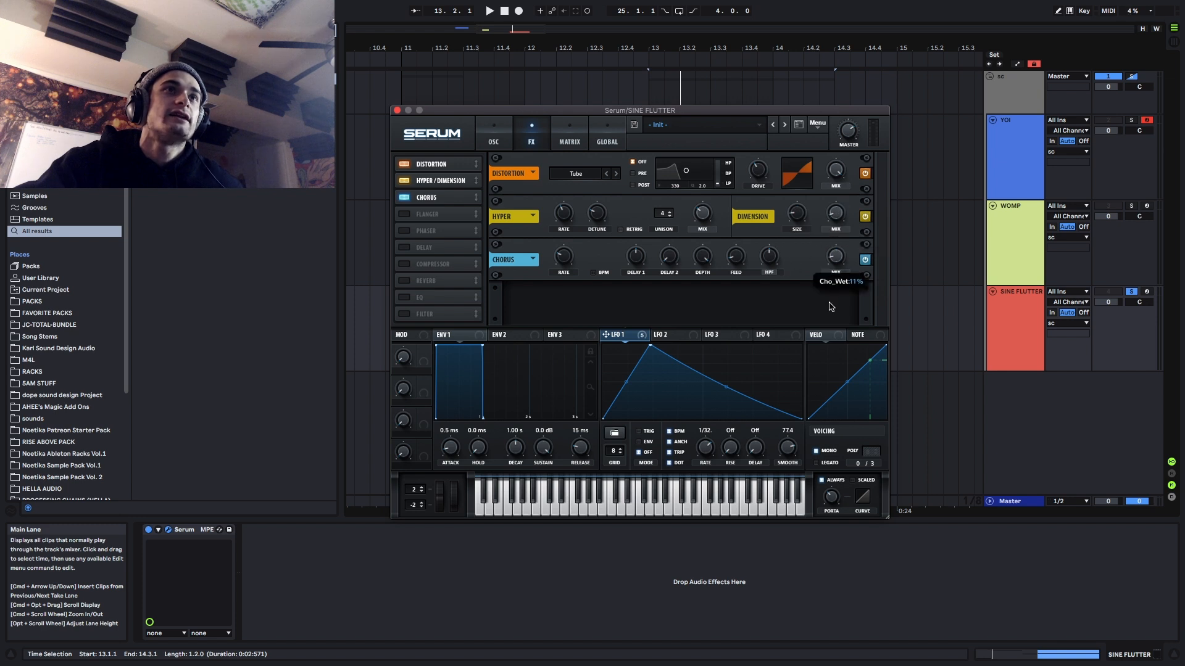
# Audition the patch and add a multiband compressor directly after the chorus
pyautogui.press('space')
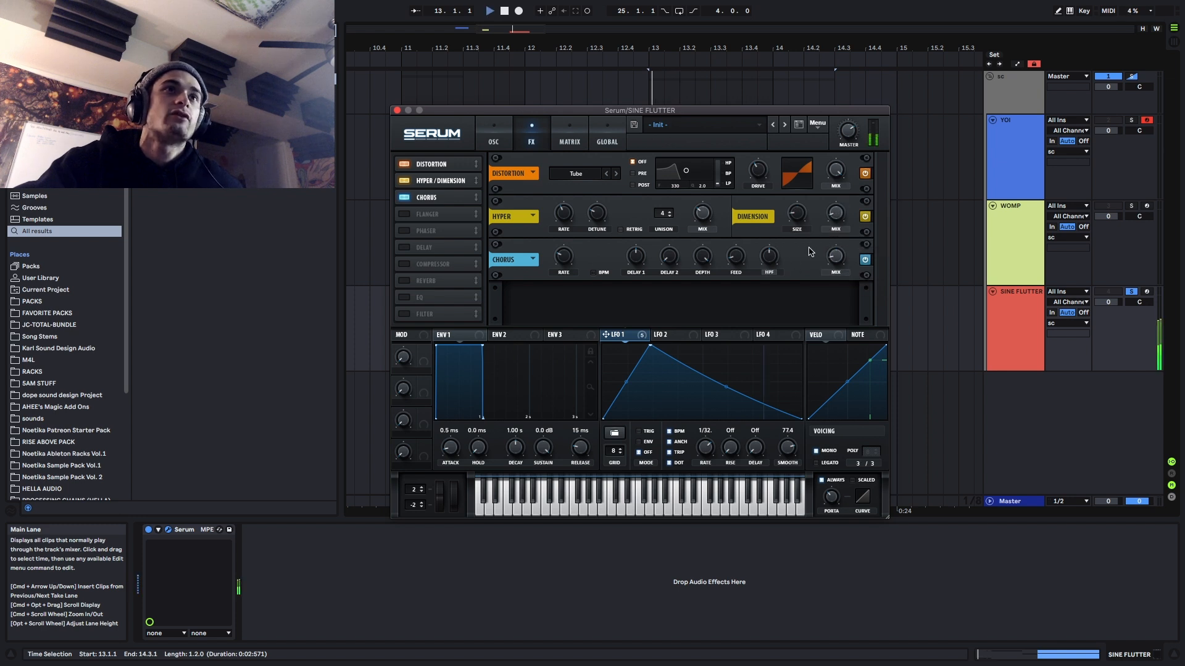
pyautogui.click(406, 263)
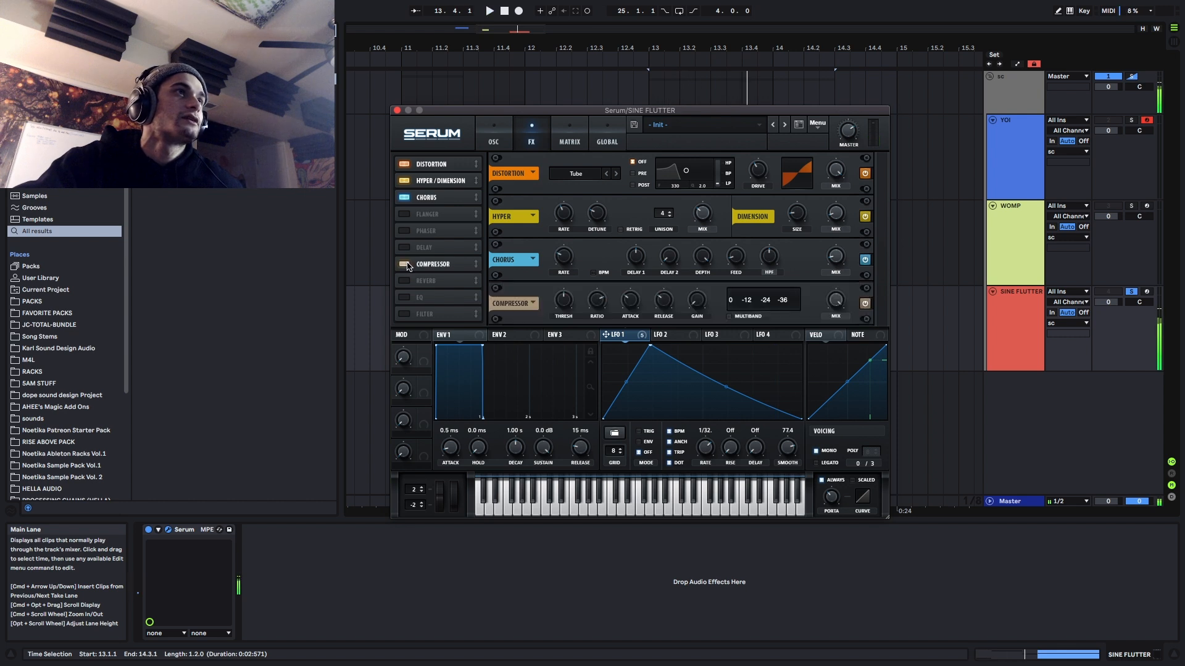
pyautogui.click(737, 317)
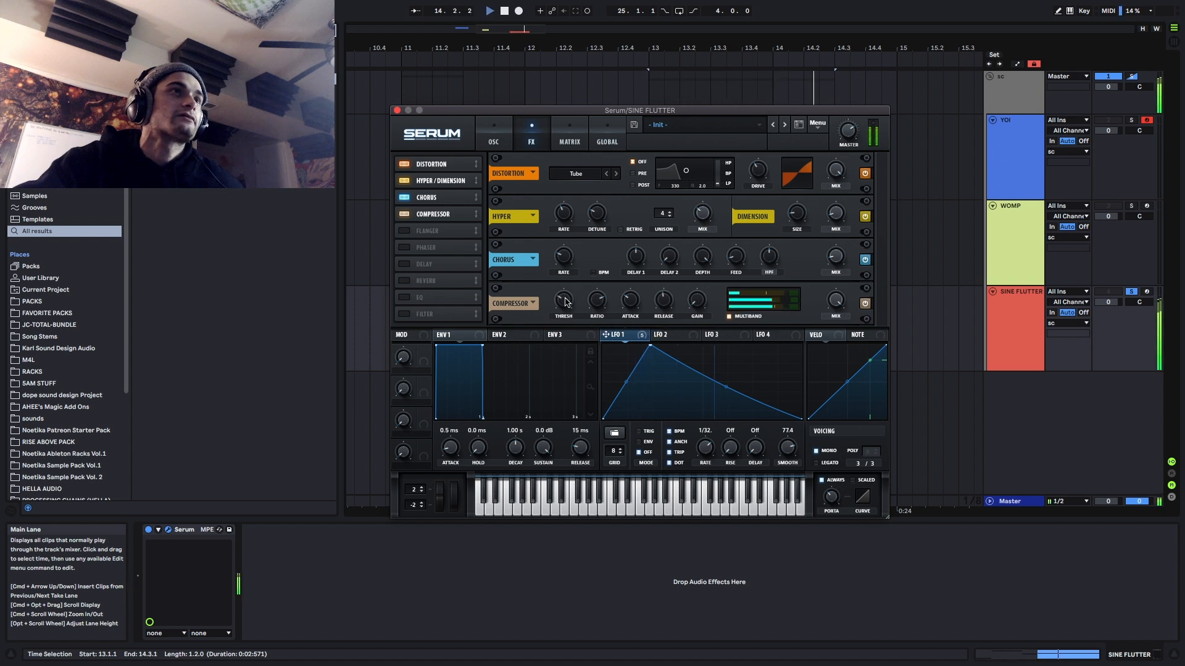
# Add an EQ after the compressor with a high-pass low band at 44% Q, then add a Hall reverb with reduced mix
pyautogui.click(404, 297)
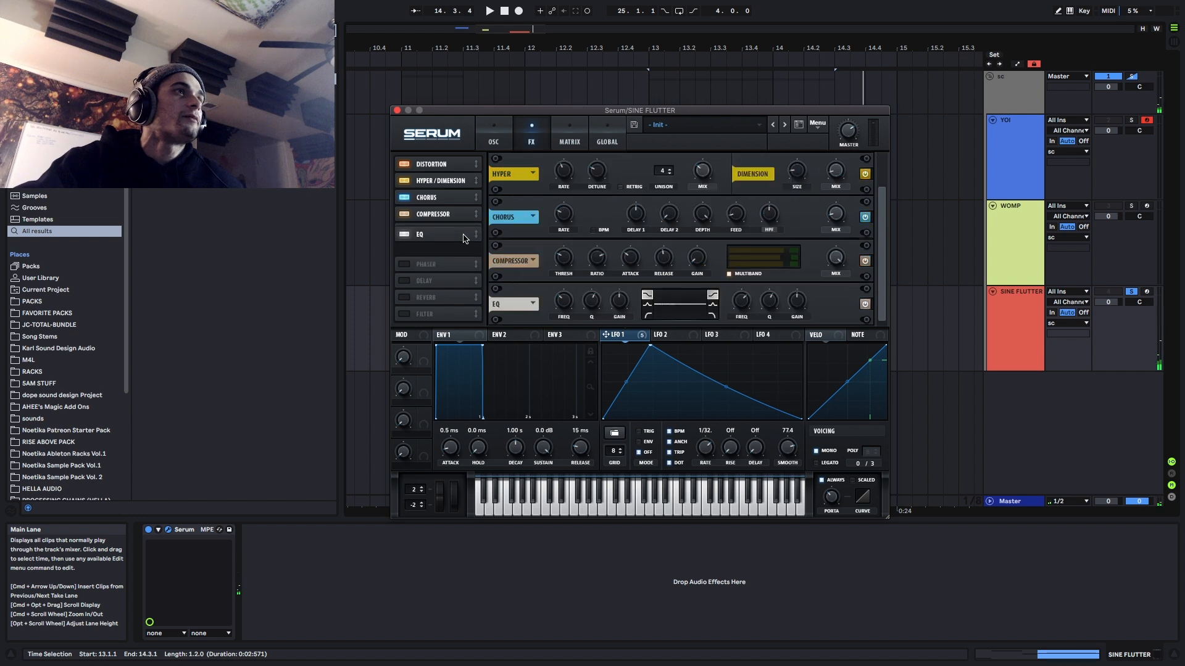
pyautogui.click(405, 298)
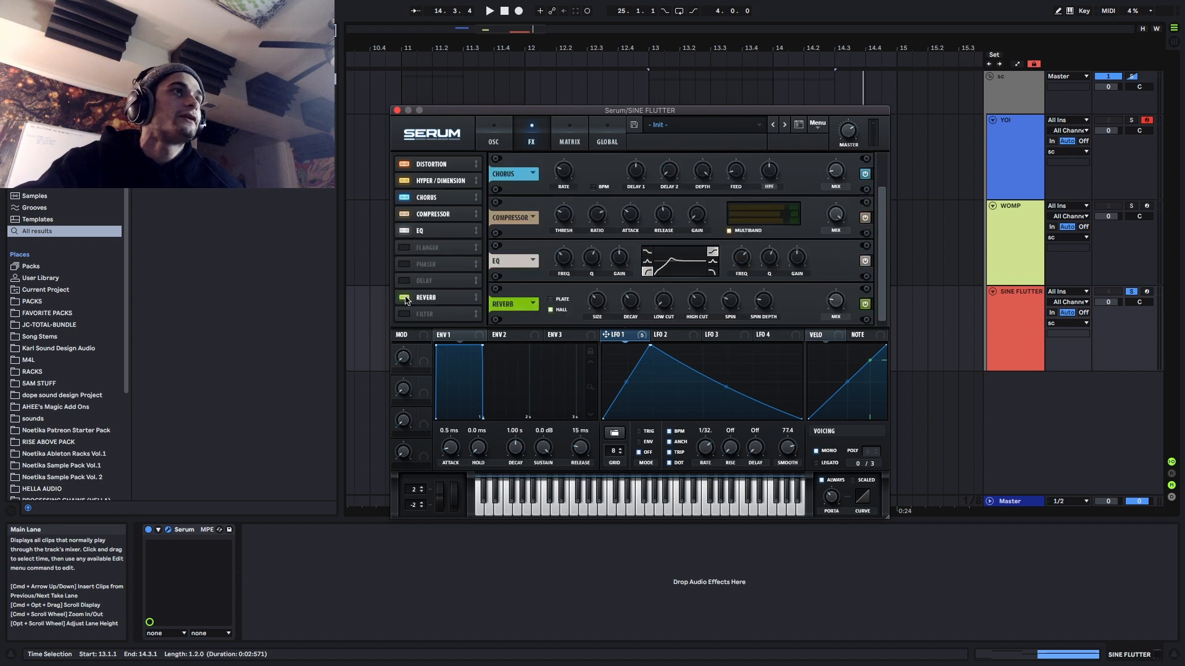
pyautogui.moveTo(594, 257); pyautogui.dragTo(593, 278)
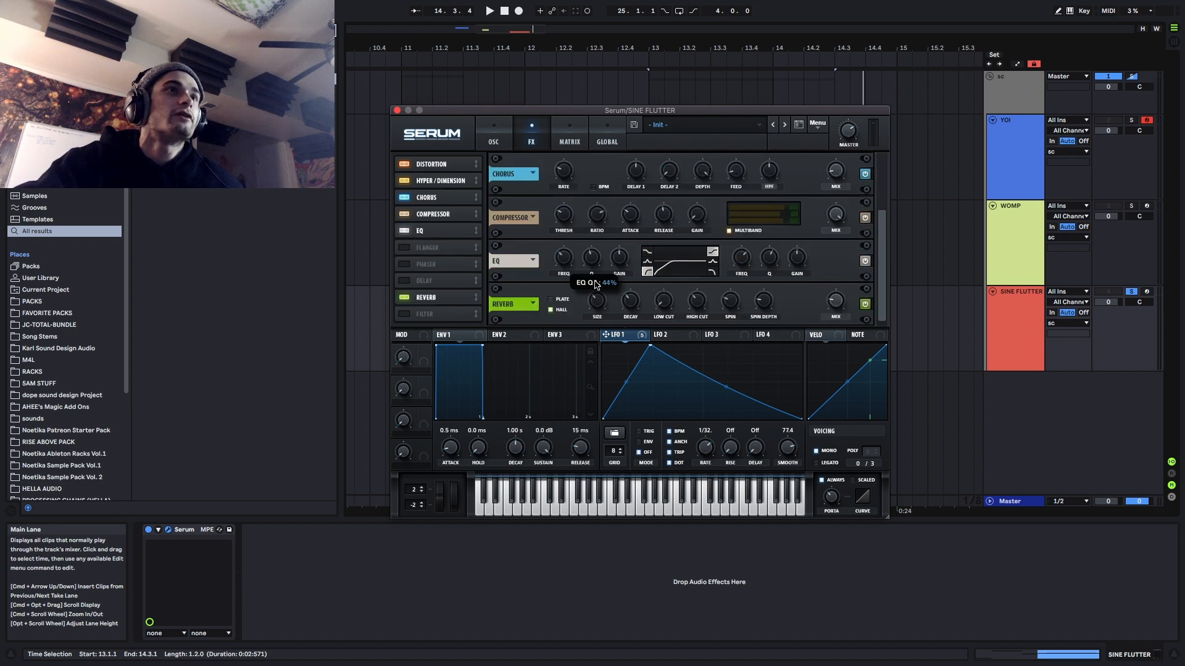
pyautogui.moveTo(835, 300); pyautogui.dragTo(834, 314)
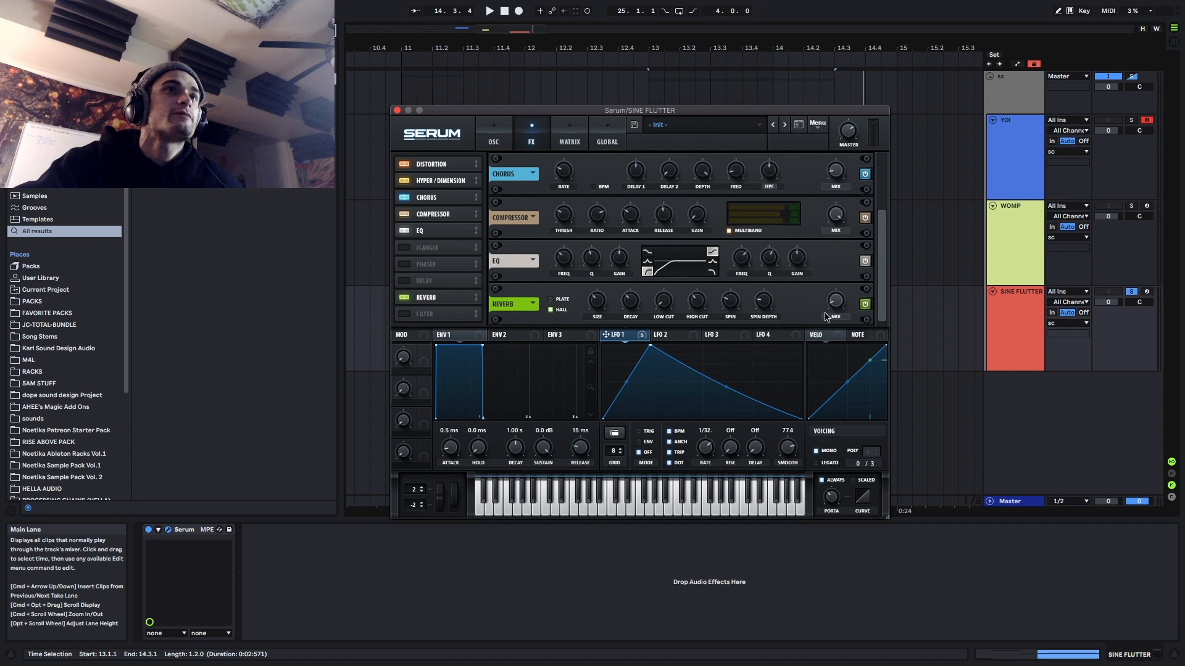
# Enable the sine sub oscillator at octave 0 with direct out, and audition the finished patch
pyautogui.click(493, 138)
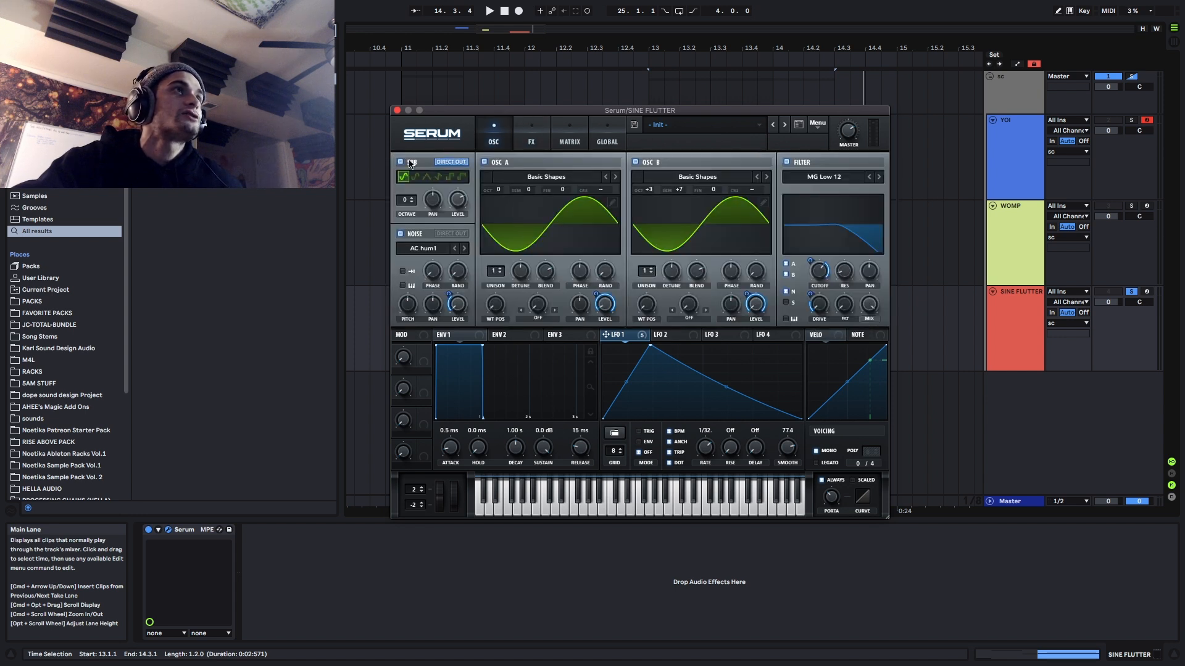
pyautogui.press('space')
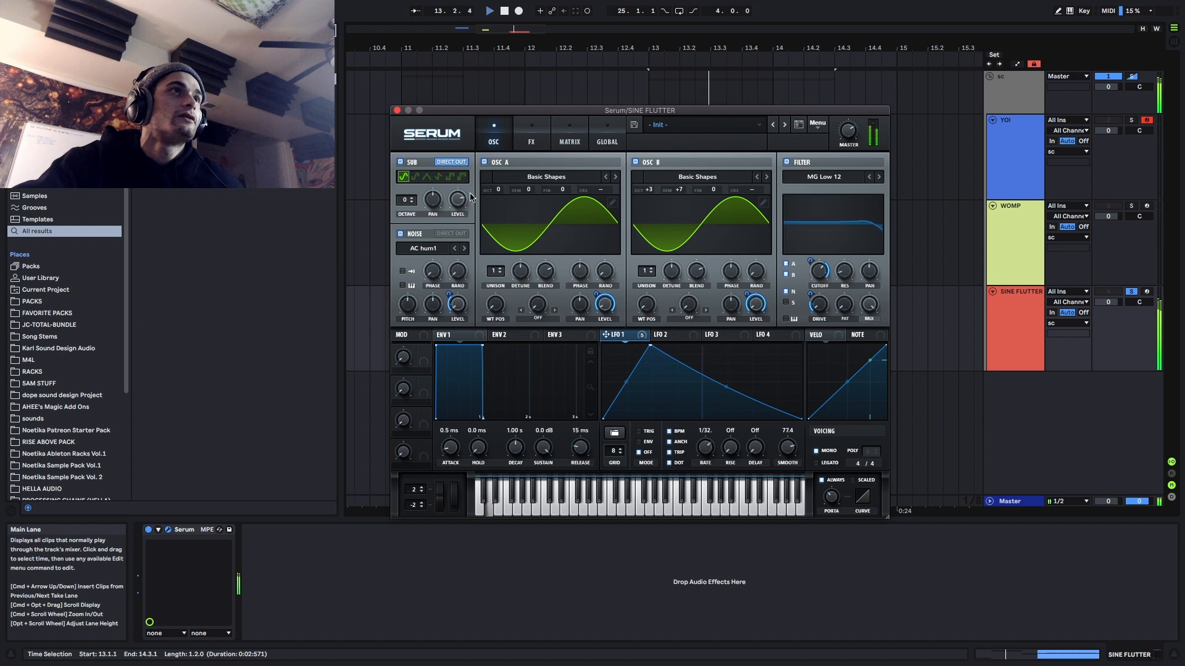
pyautogui.moveTo(459, 206)
pyautogui.click(538, 132)
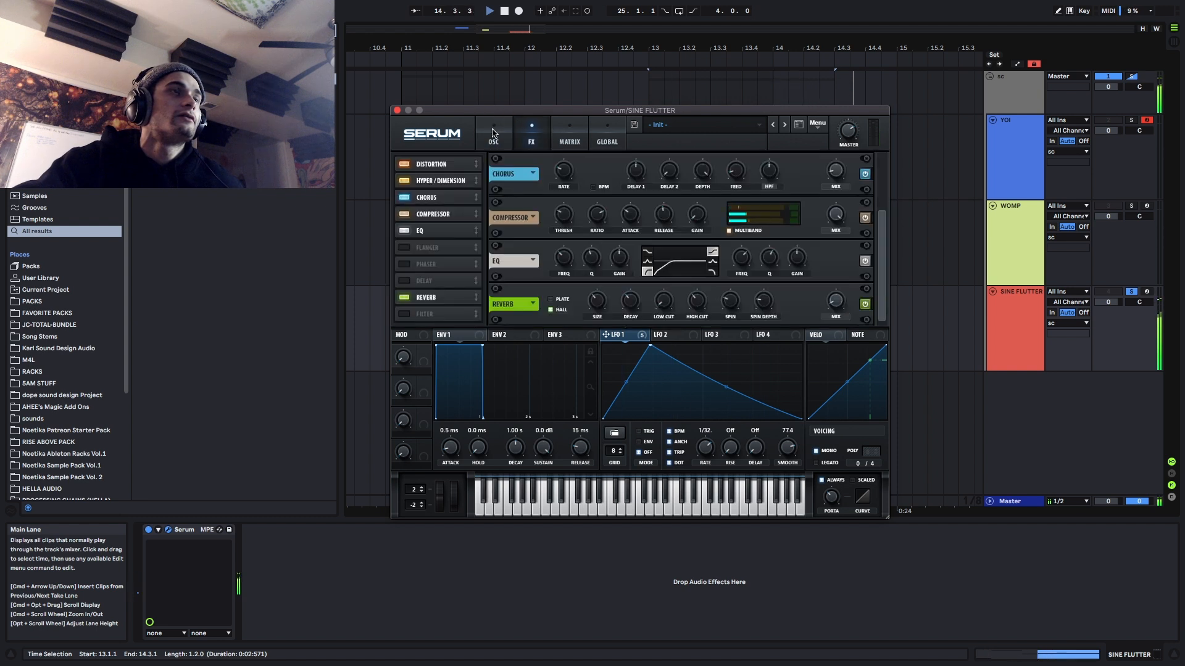
pyautogui.press('space')
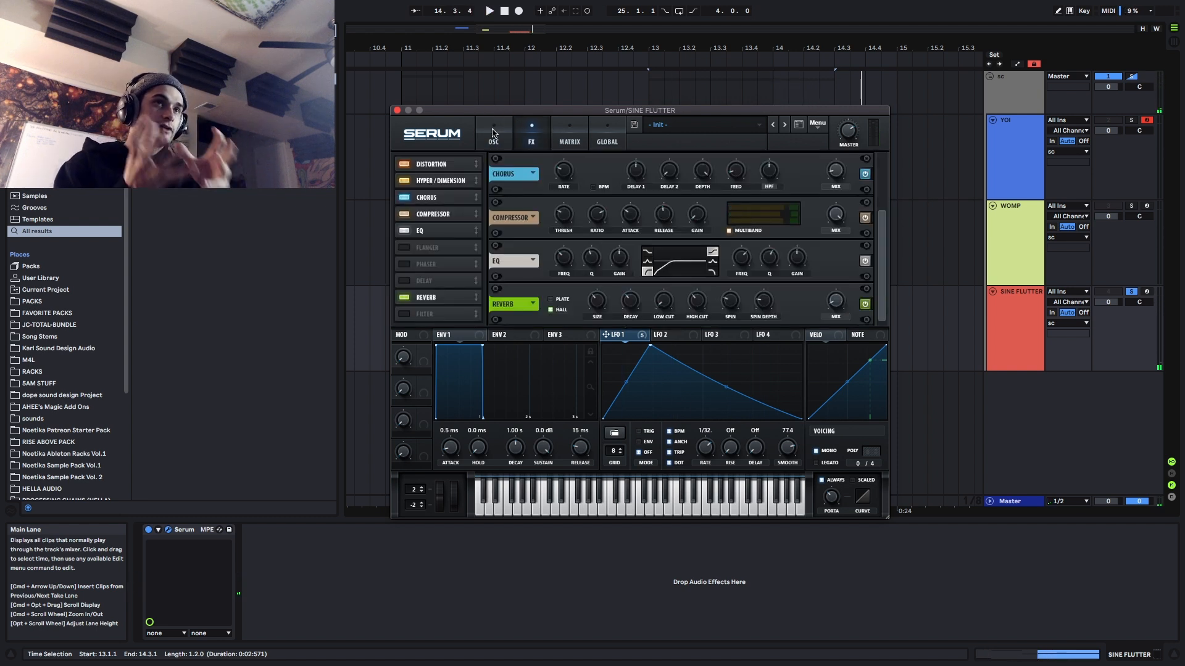
pyautogui.click(493, 133)
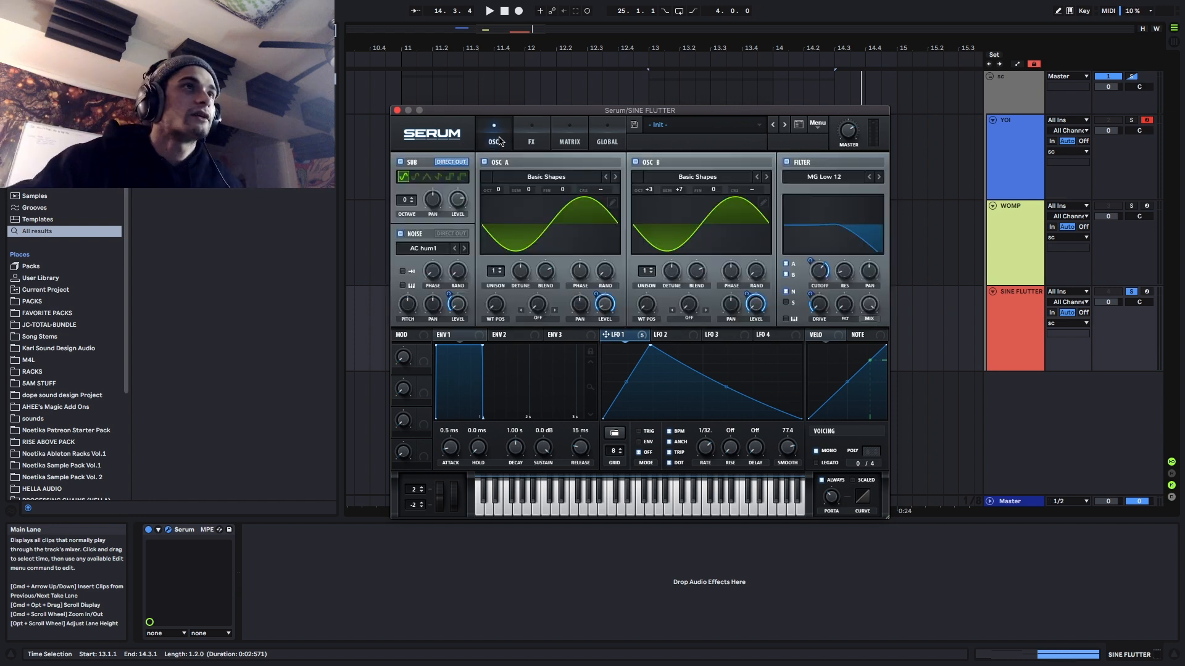
# Audition the patch with oscillator B's octave set to +4
pyautogui.press('space')
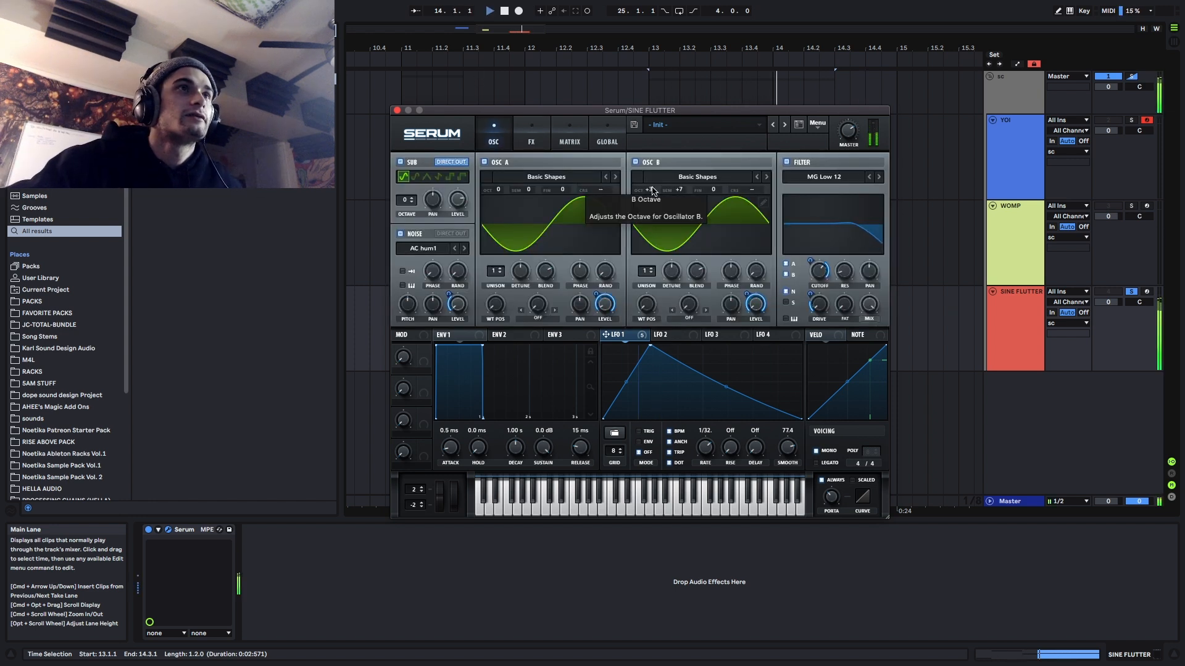
pyautogui.press('space')
pyautogui.moveTo(652, 191); pyautogui.dragTo(656, 180)
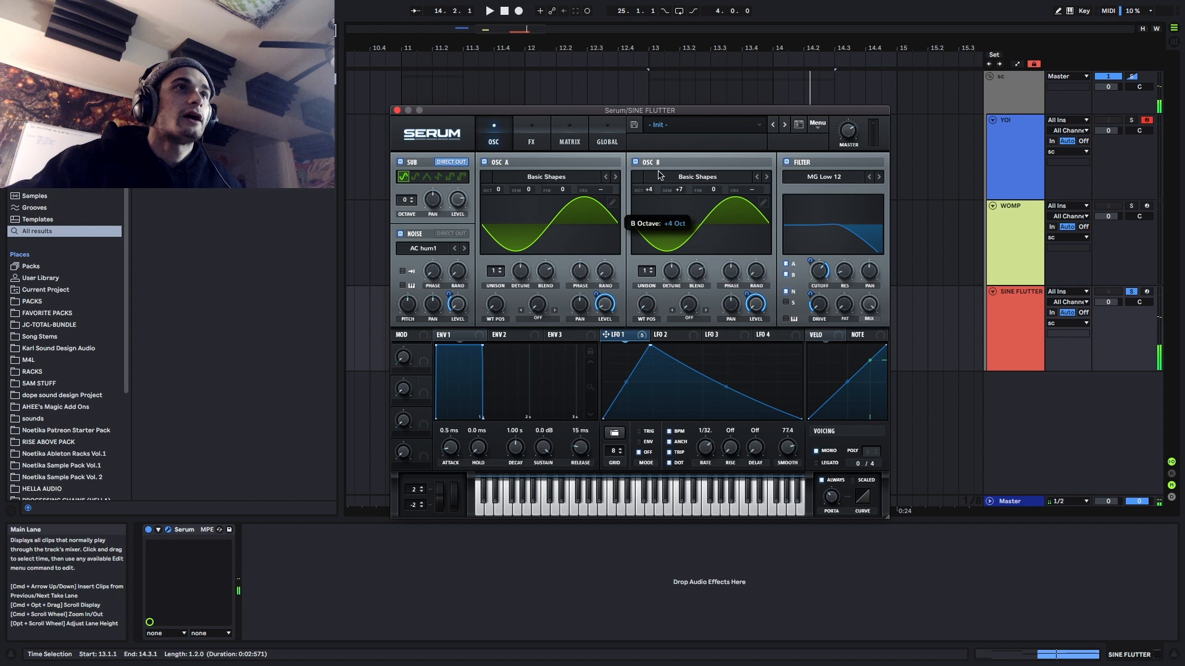
pyautogui.press('space')
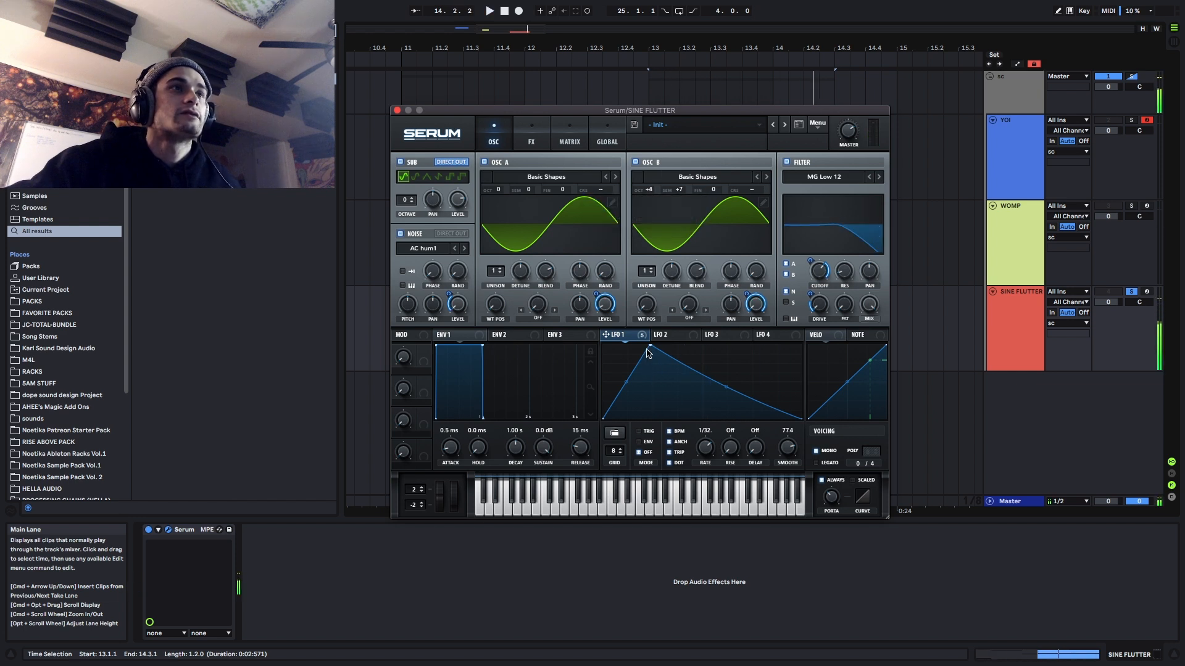
# Shift LFO 1's peak later in its cycle, set oscillator B's octave to +2, and audition the patch
pyautogui.moveTo(650, 345); pyautogui.dragTo(720, 345)
pyautogui.moveTo(650, 190); pyautogui.dragTo(657, 227)
pyautogui.moveTo(720, 344); pyautogui.dragTo(683, 346)
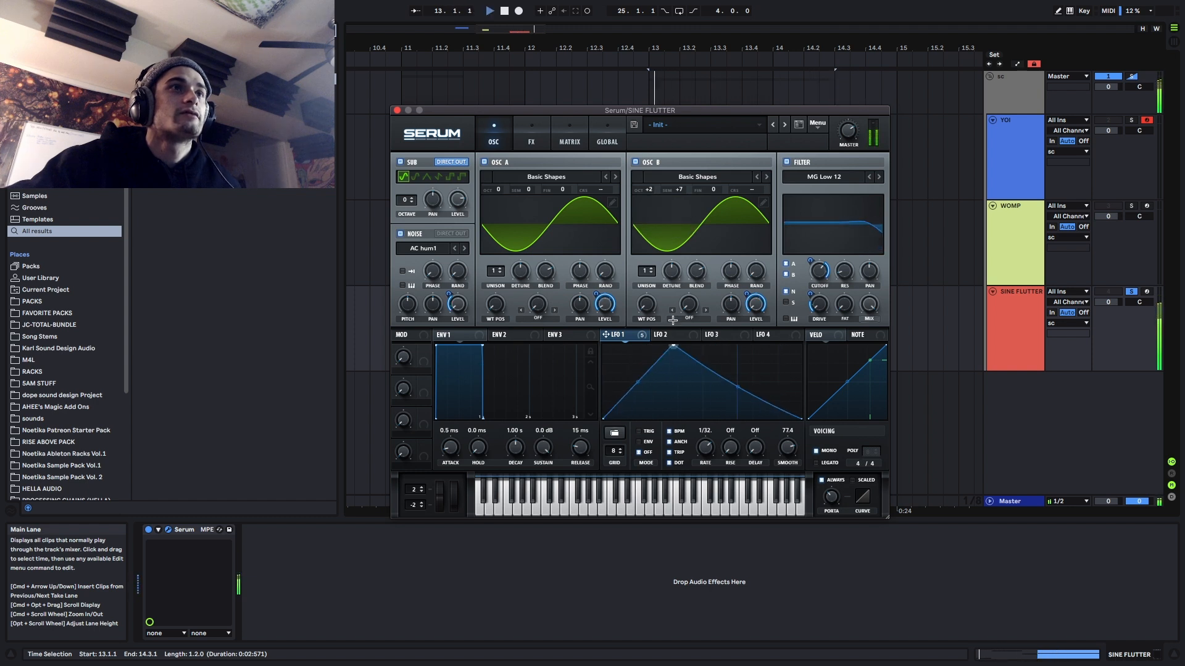
pyautogui.press('space')
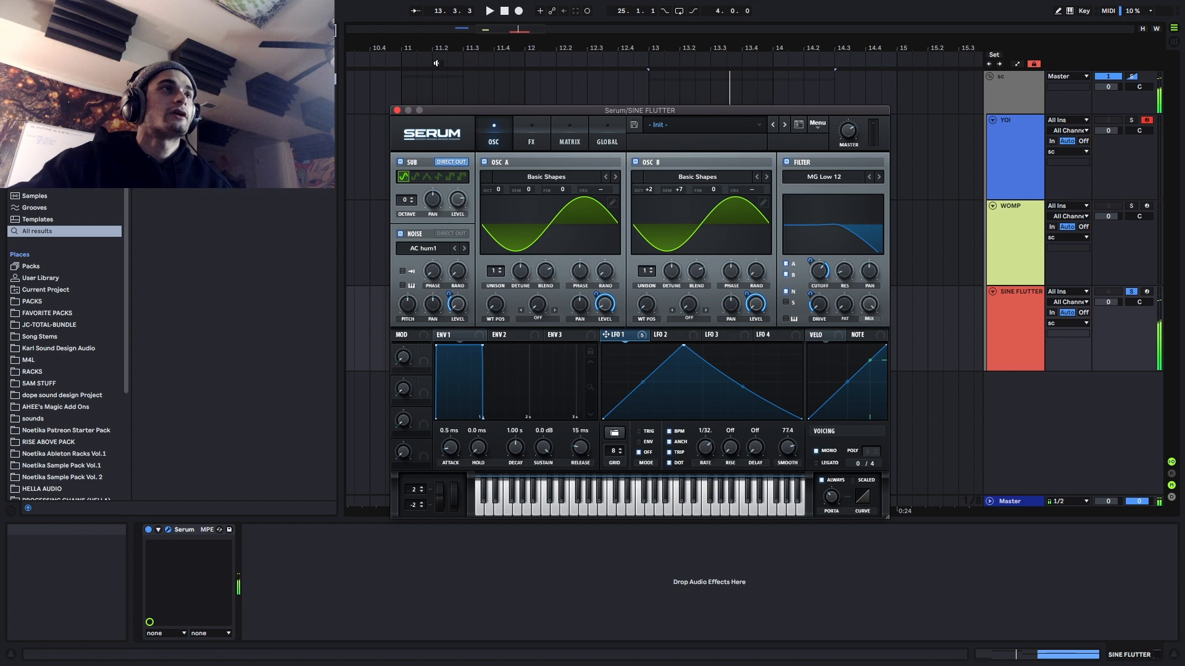
# Close the Serum window and review the YOI, WOMP and SINE FLUTTER clips in the arrangement
pyautogui.click(397, 110)
pyautogui.scroll(-8, 557, 239)
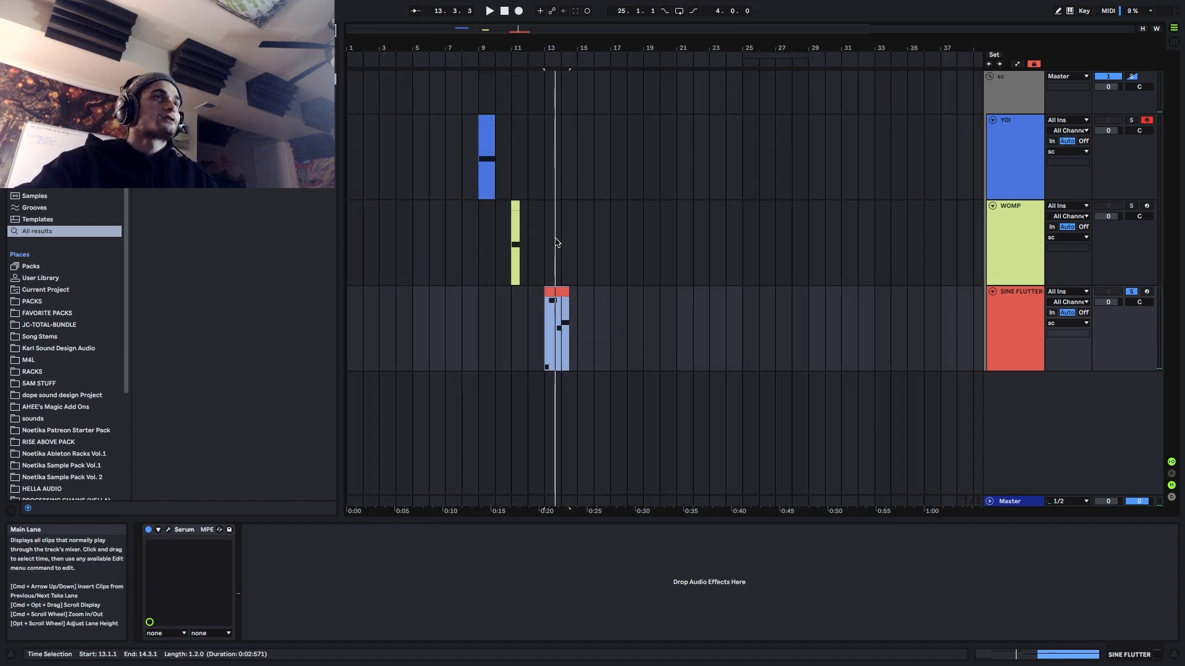
pyautogui.moveTo(480, 240); pyautogui.dragTo(479, 162)
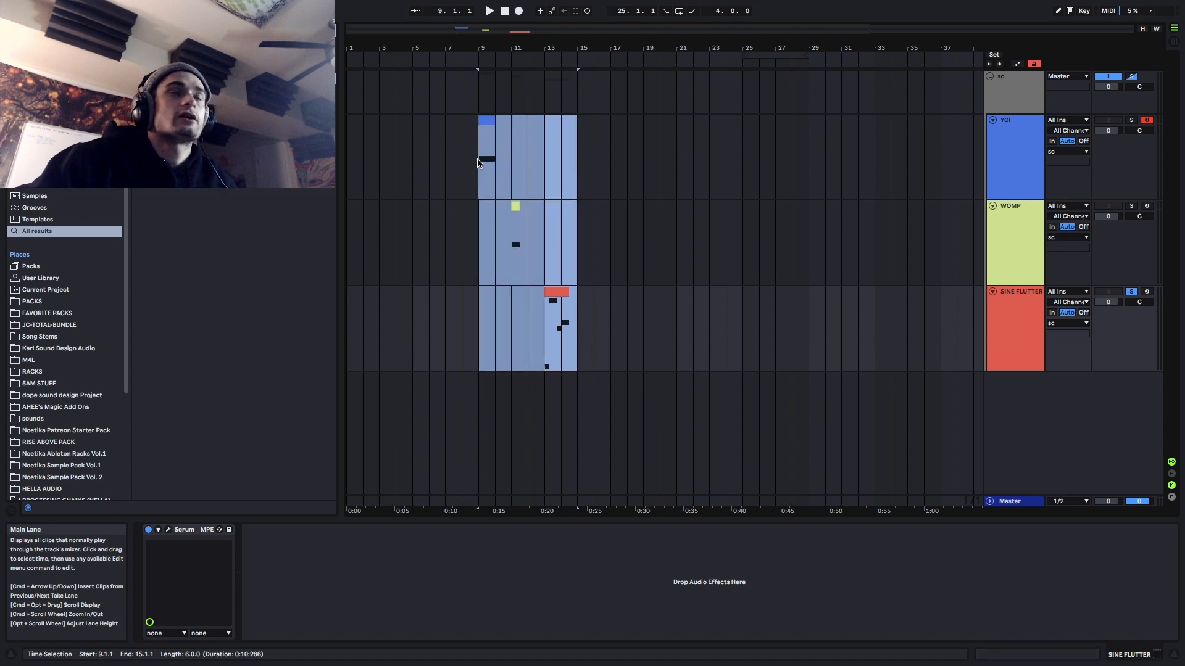
pyautogui.scroll(5, 447, 241)
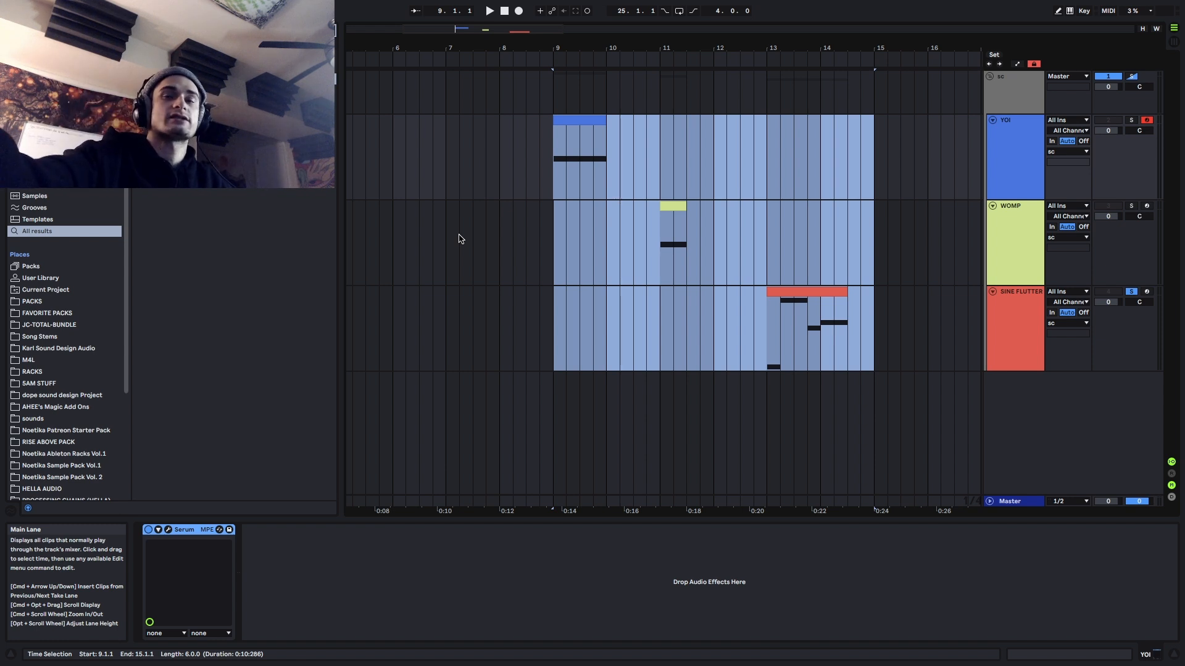
pyautogui.click(671, 206)
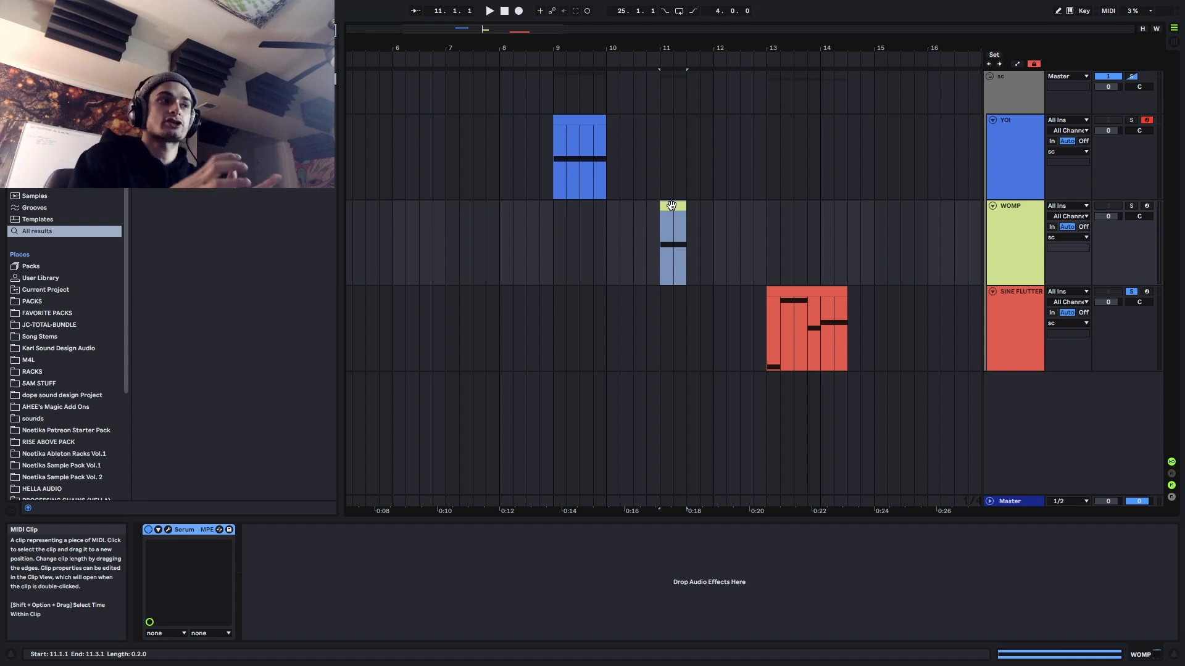
pyautogui.click(843, 312)
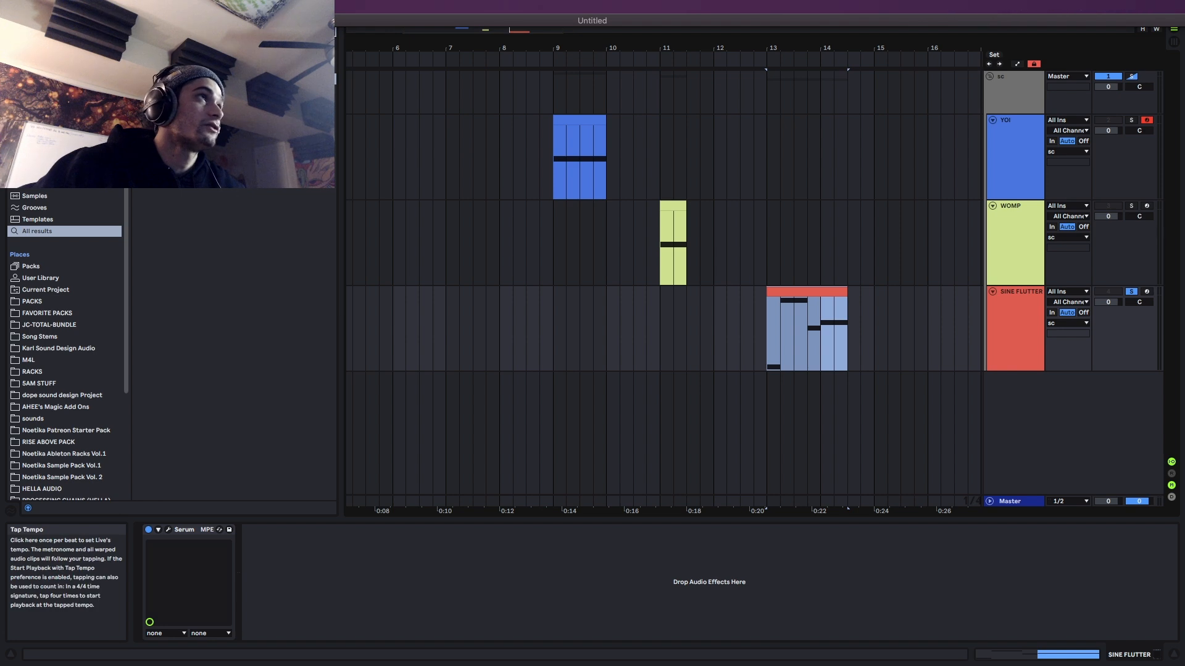
pyautogui.click(33, 20)
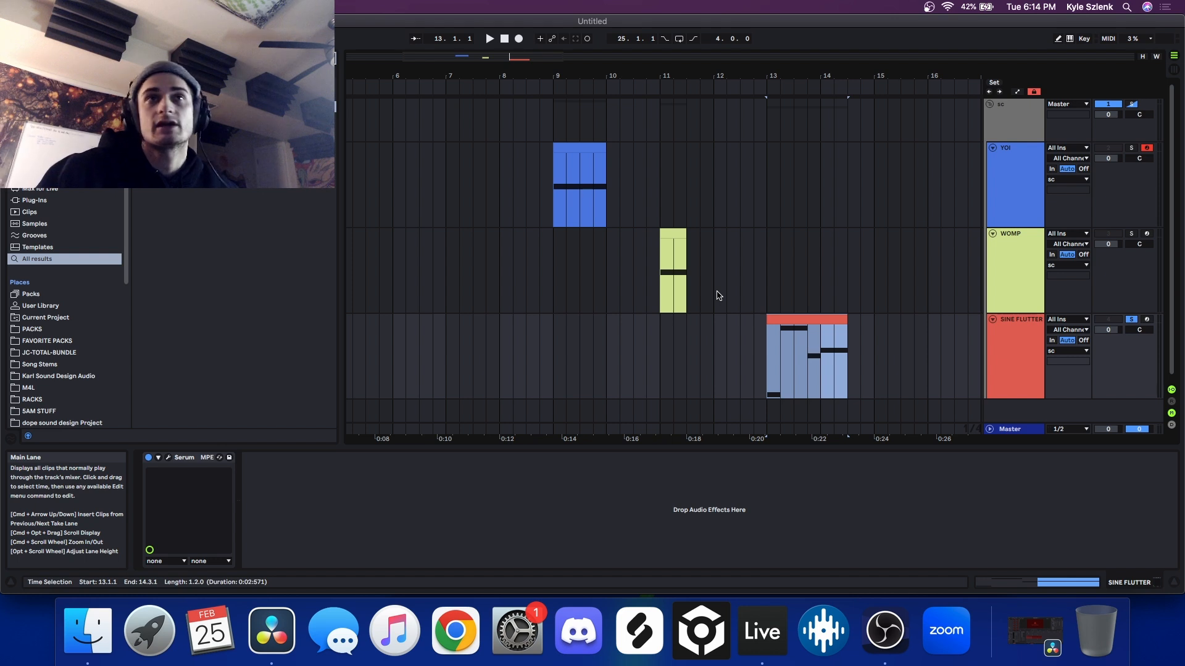
pyautogui.click(898, 628)
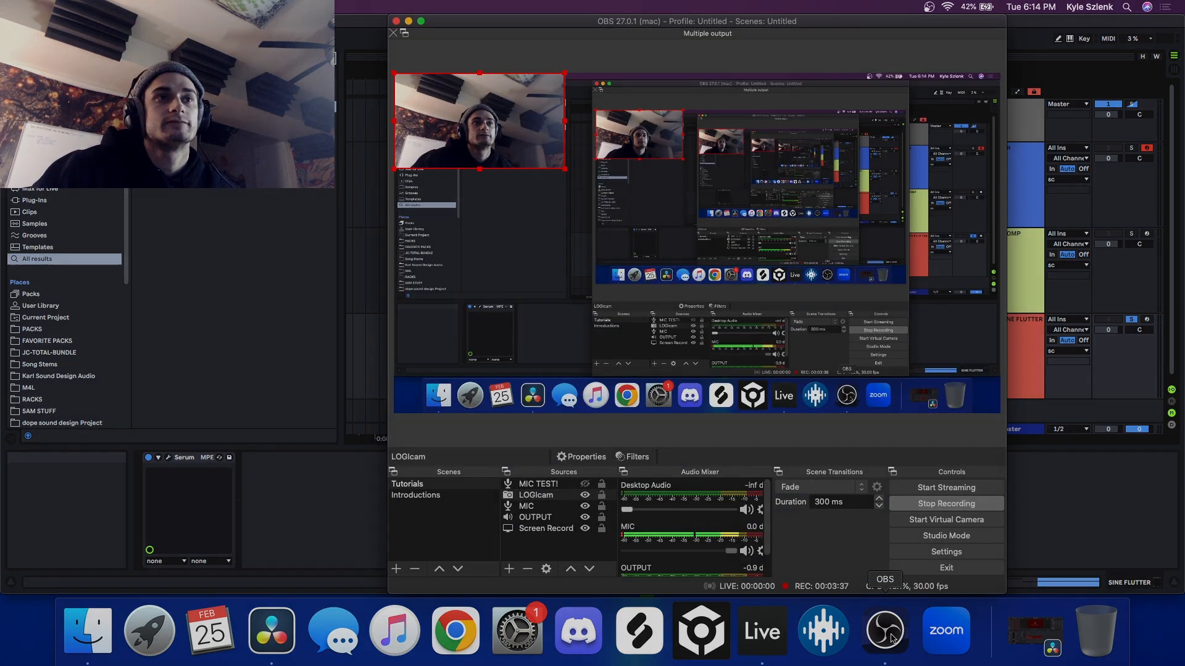